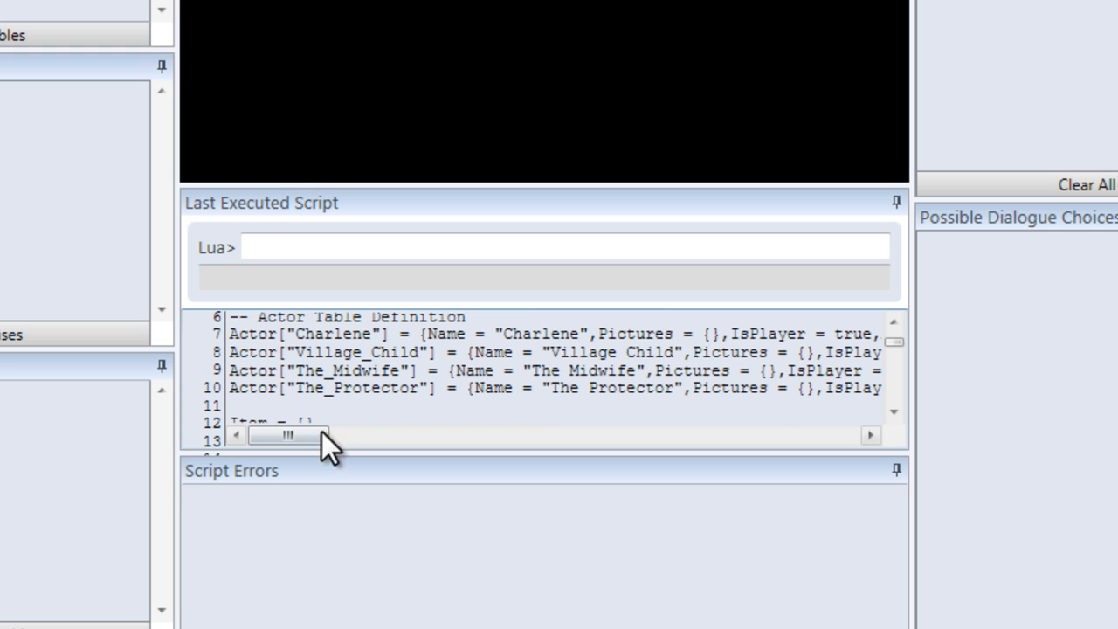
Step: Examine the variable, actor, item and location table definitions in the last executed script
scroll(379, 375, down, 1)
drag(251, 400, 333, 400)
click(385, 400)
scroll(311, 435, right, 3)
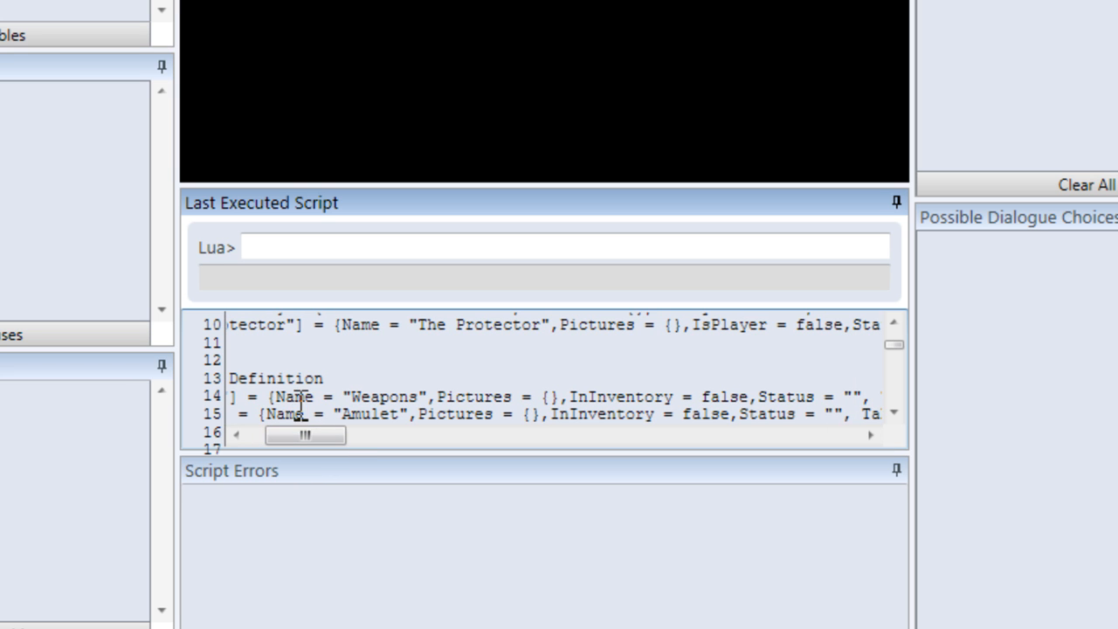
drag(326, 430, 532, 394)
click(577, 391)
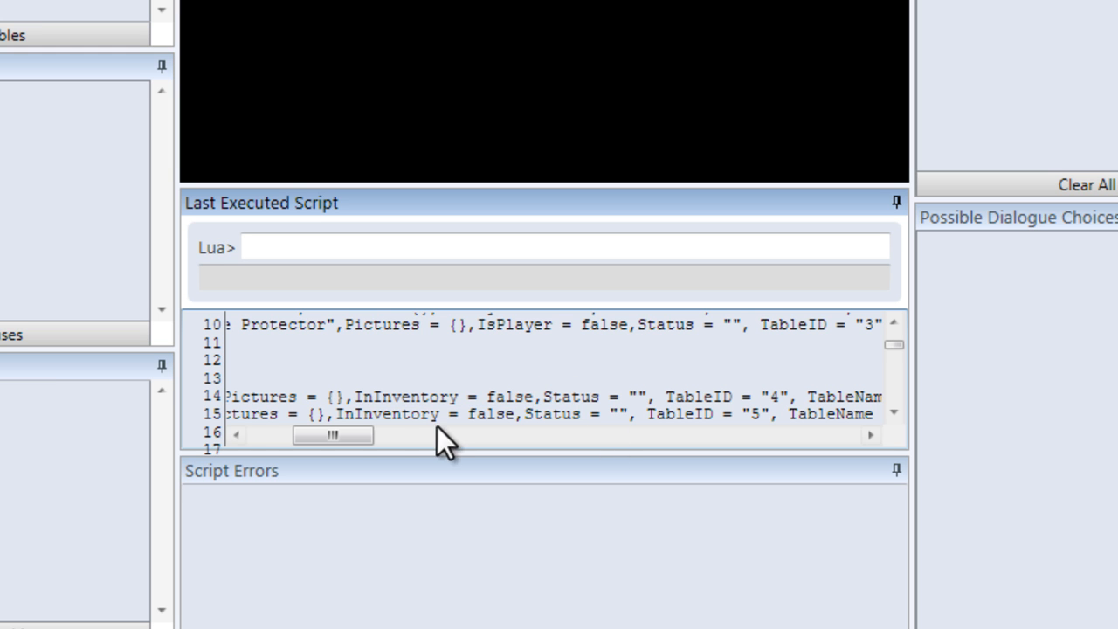
click(254, 435)
scroll(619, 371, down, 1)
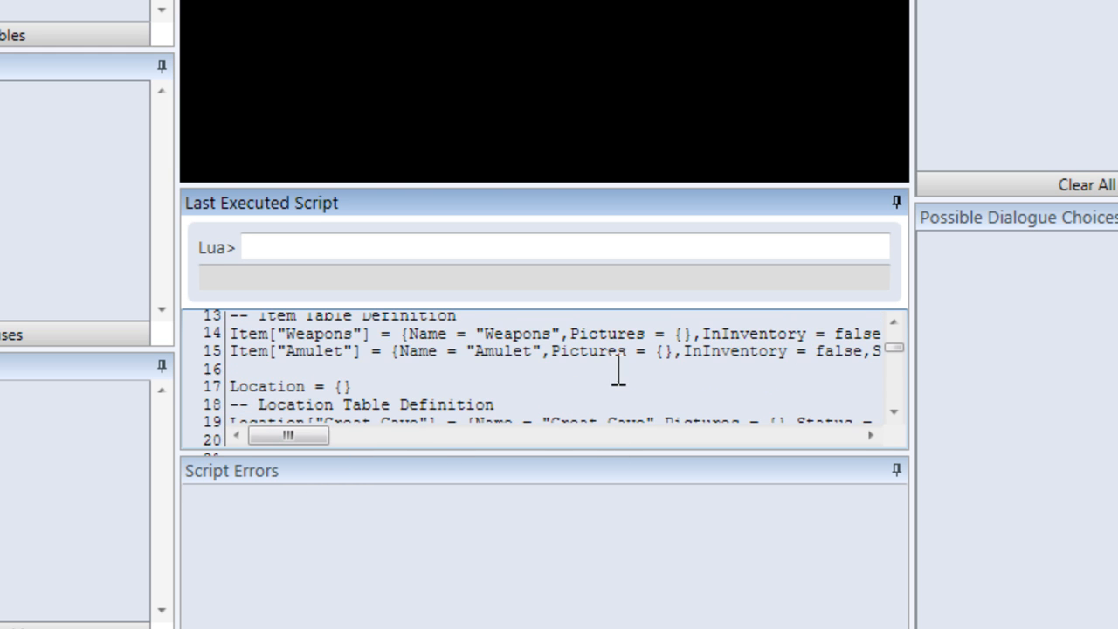
scroll(566, 358, up, 4)
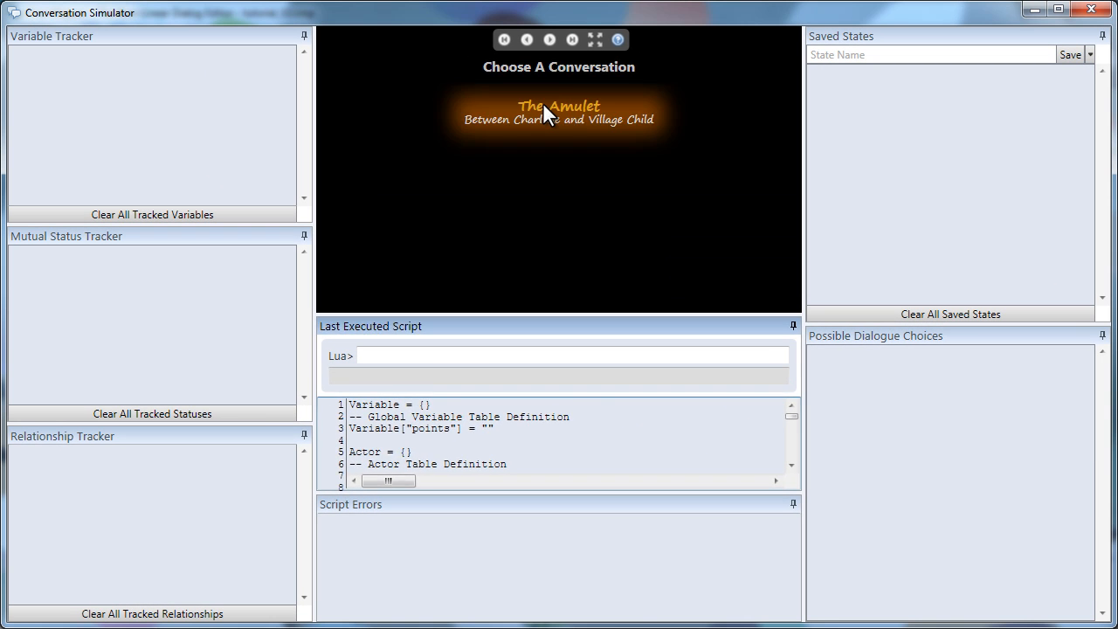
Step: Simulate The Amulet conversation, choosing Ask the Village Child, Ask the Protector and Leave, and close the simulator
click(543, 110)
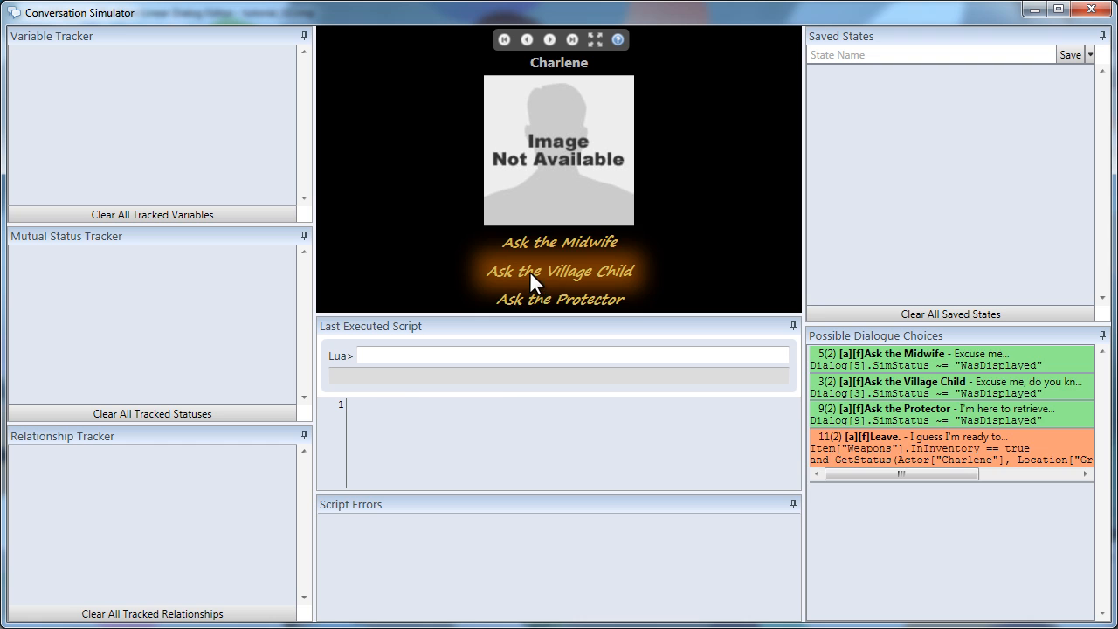
click(530, 271)
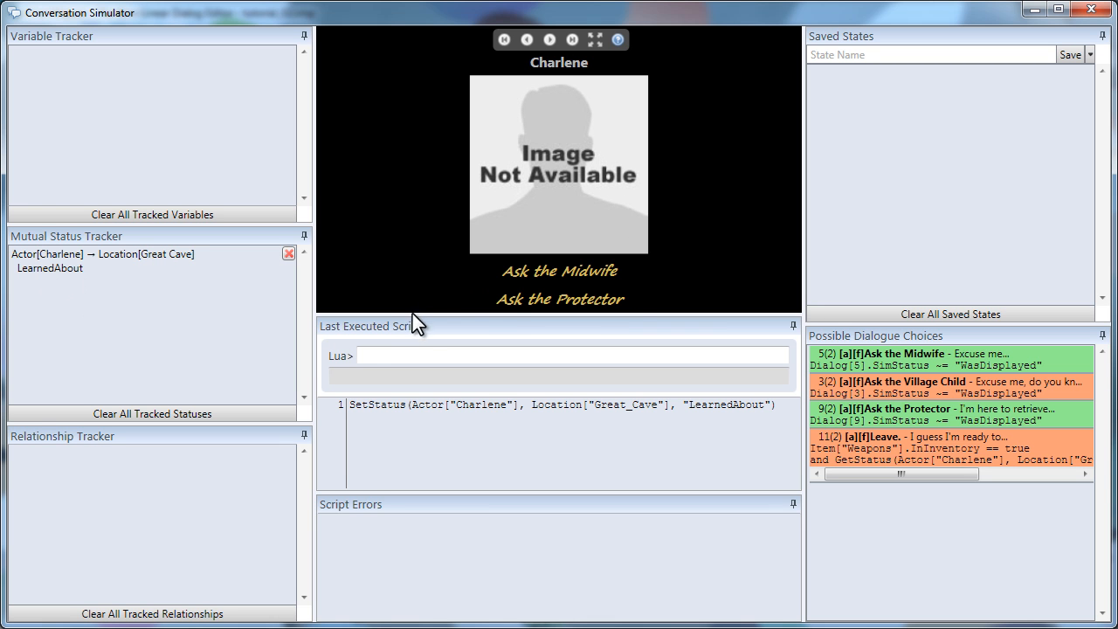
click(536, 301)
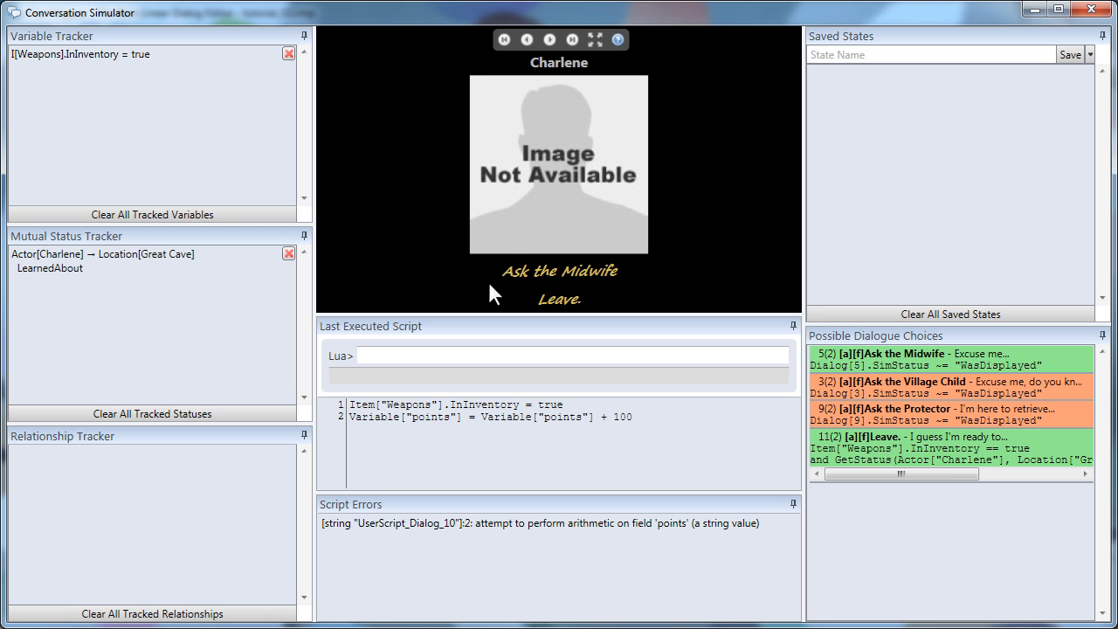
click(572, 297)
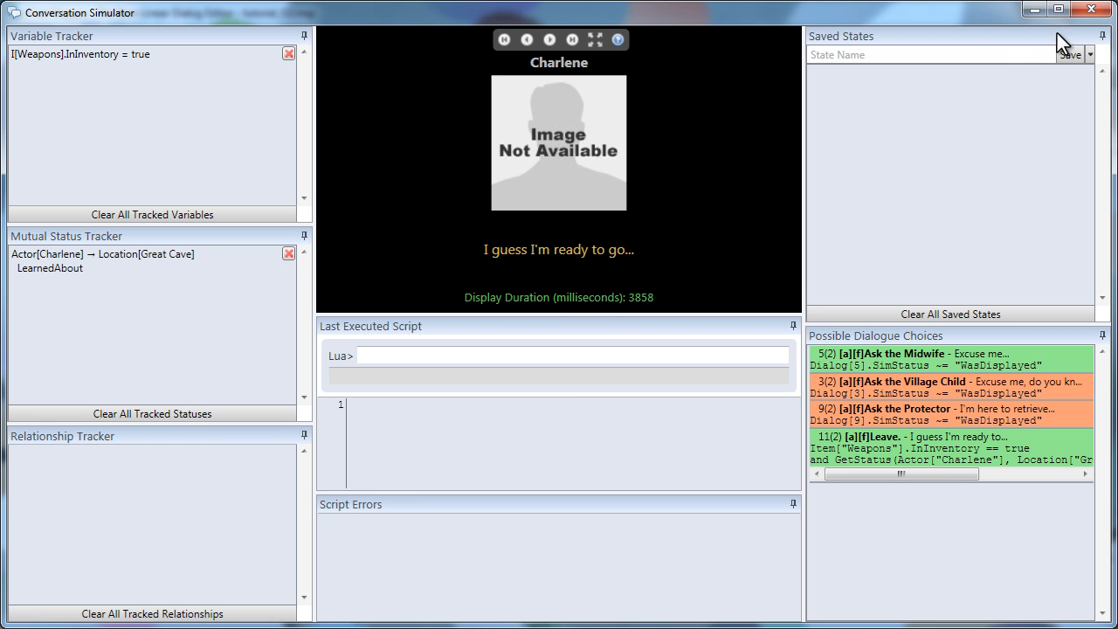
click(1091, 8)
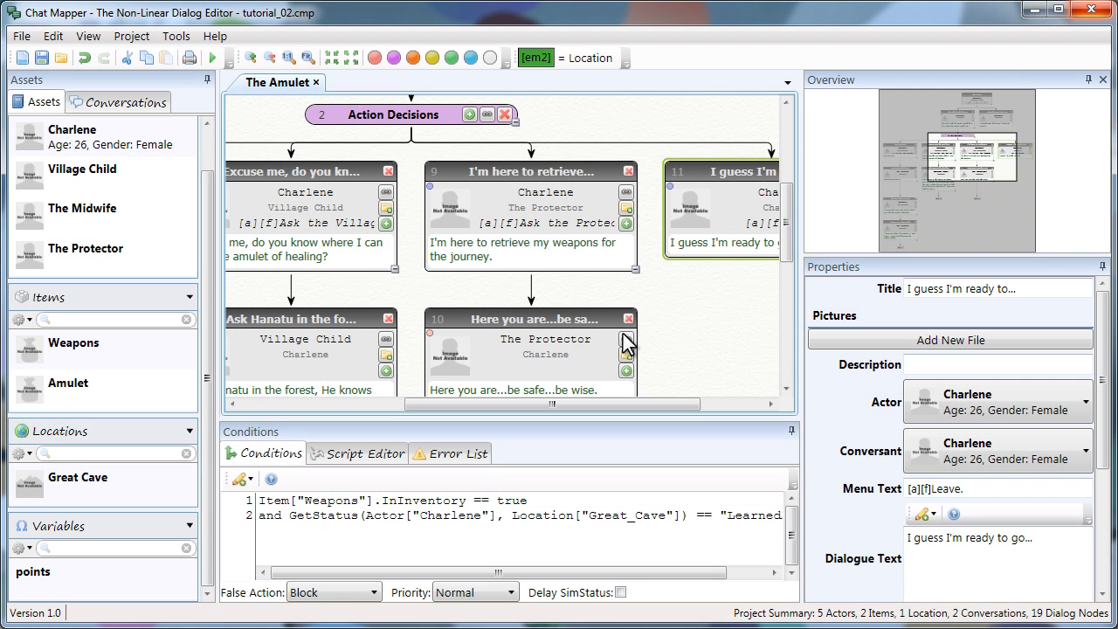
Step: Set the initial value of the points variable to 0
click(712, 317)
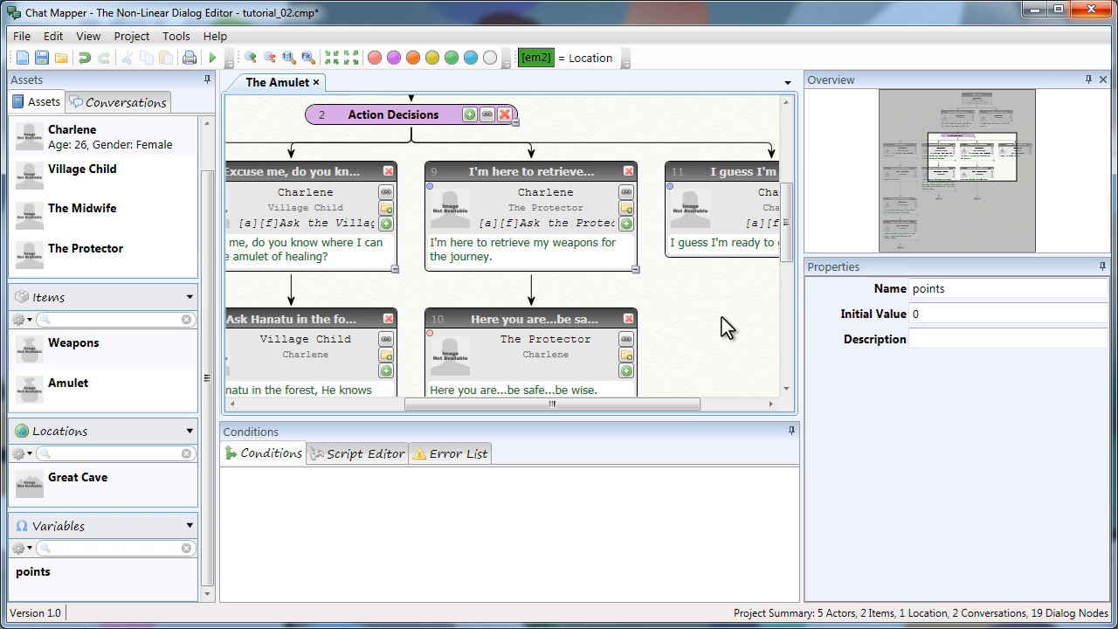
Step: Create an actor named Hanatu and leave its age blank
scroll(210, 230, up, 3)
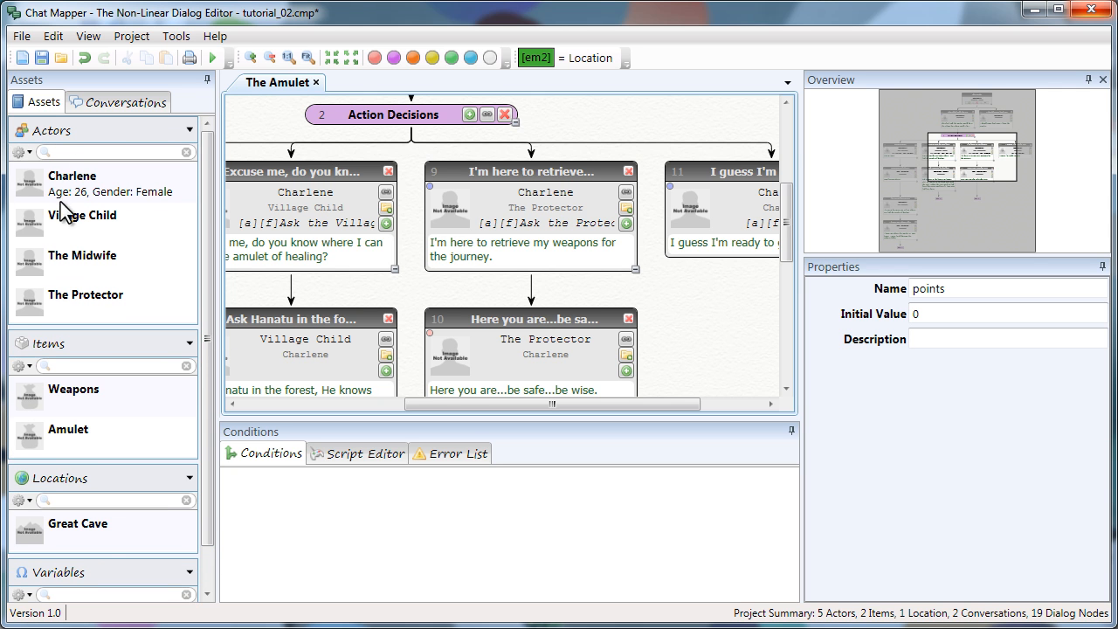
click(21, 152)
click(55, 174)
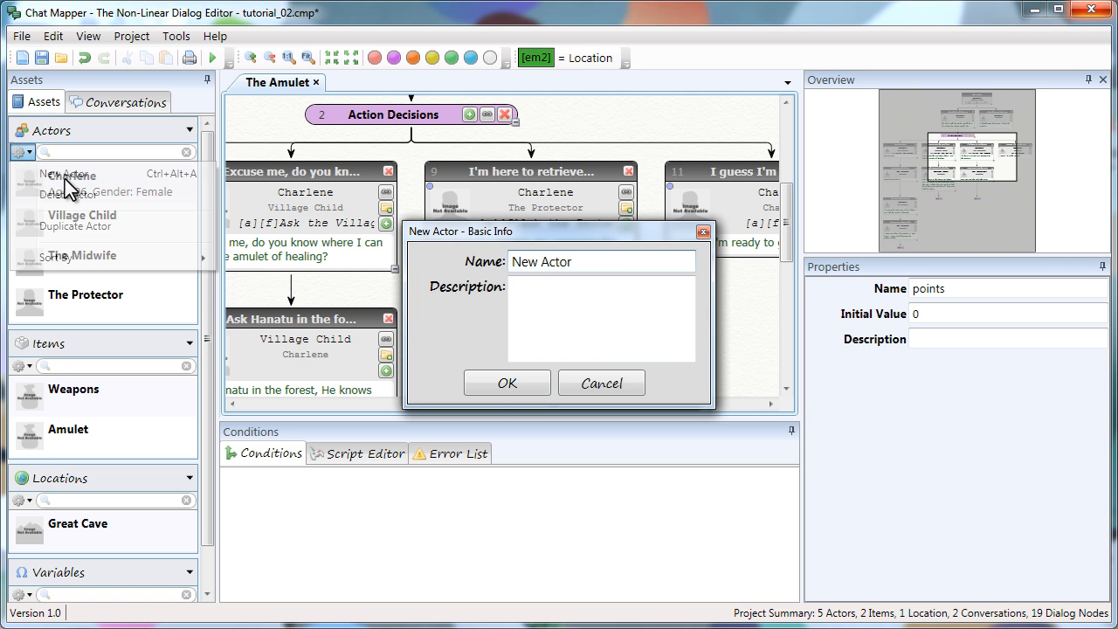
text(Hanatu)
click(504, 389)
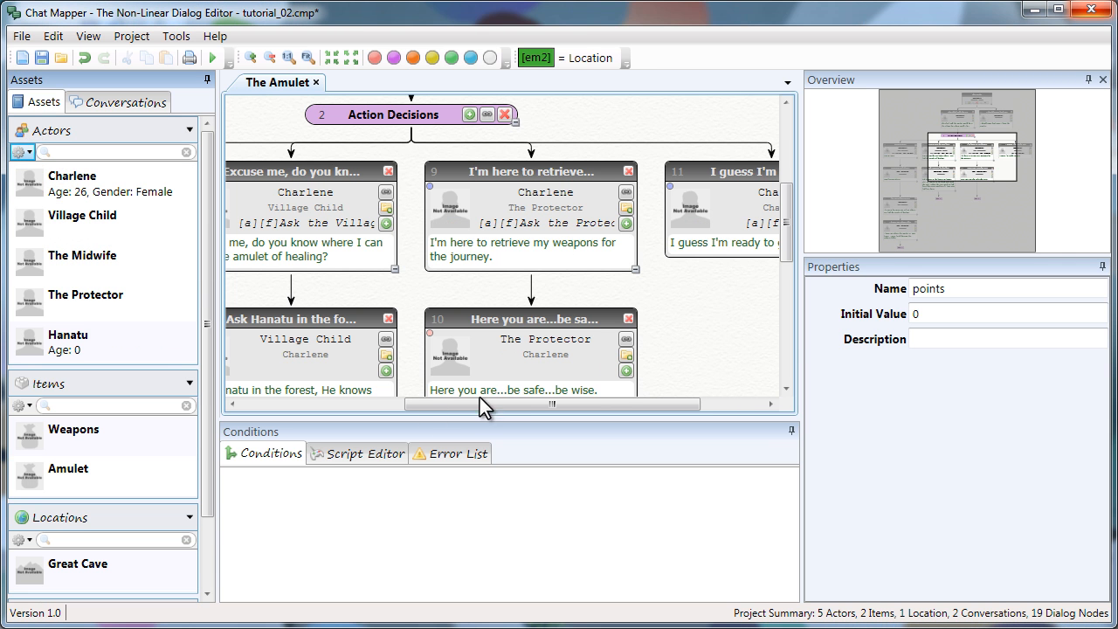
click(84, 350)
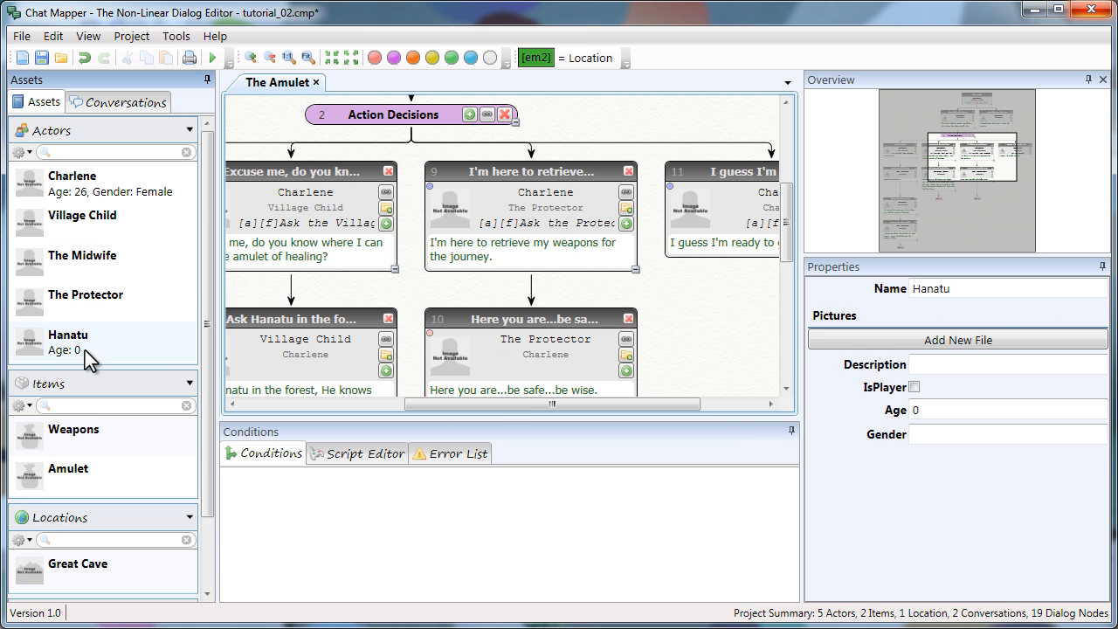
click(951, 410)
key(BackSpace)
click(146, 302)
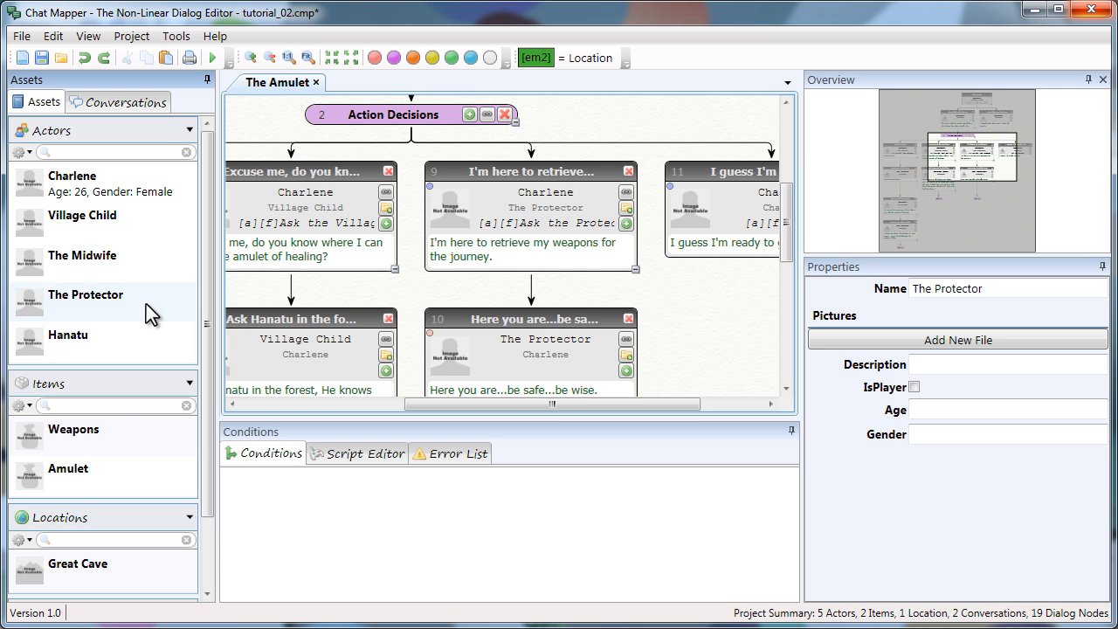
Step: Create a conversation titled The Cave with Charlene as actor and Hanatu as conversant
click(126, 103)
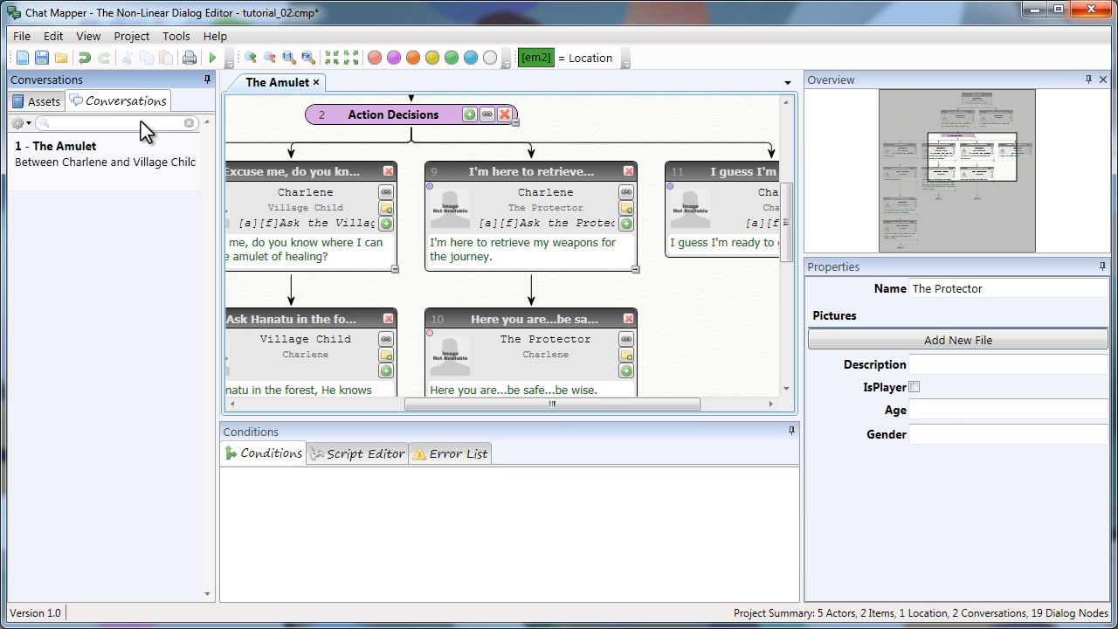
click(24, 123)
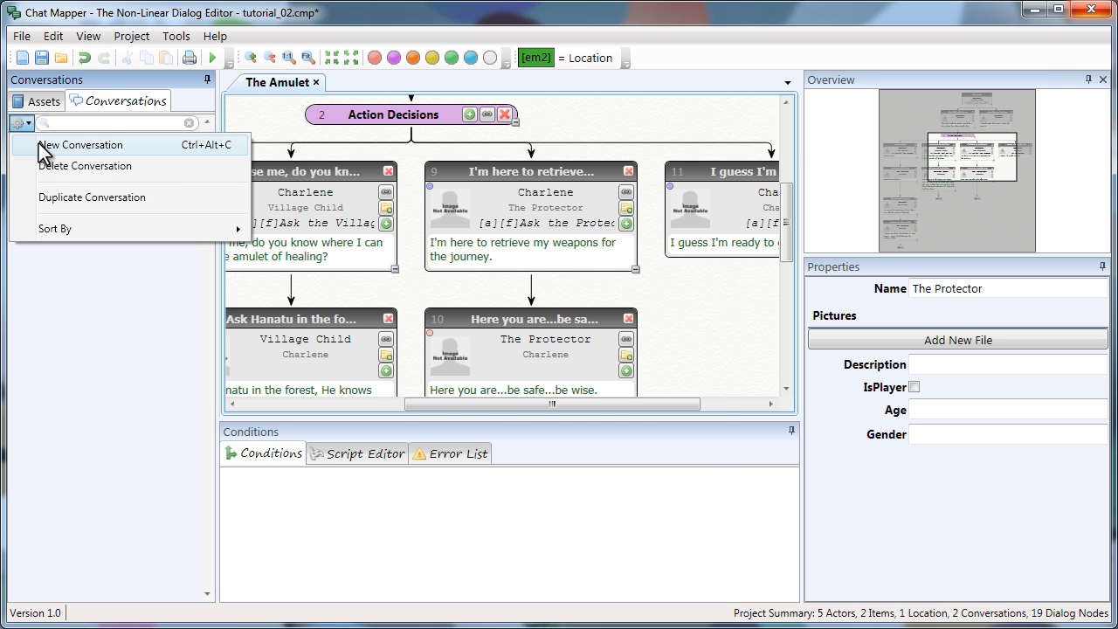
click(39, 145)
text(The Cave)
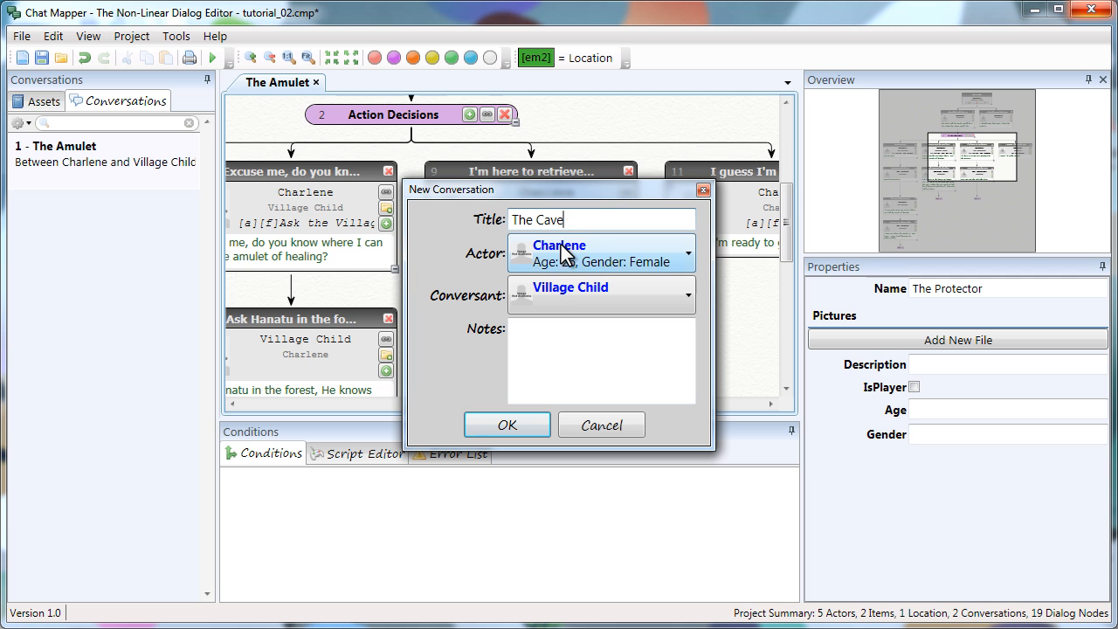
click(591, 291)
click(559, 467)
click(524, 427)
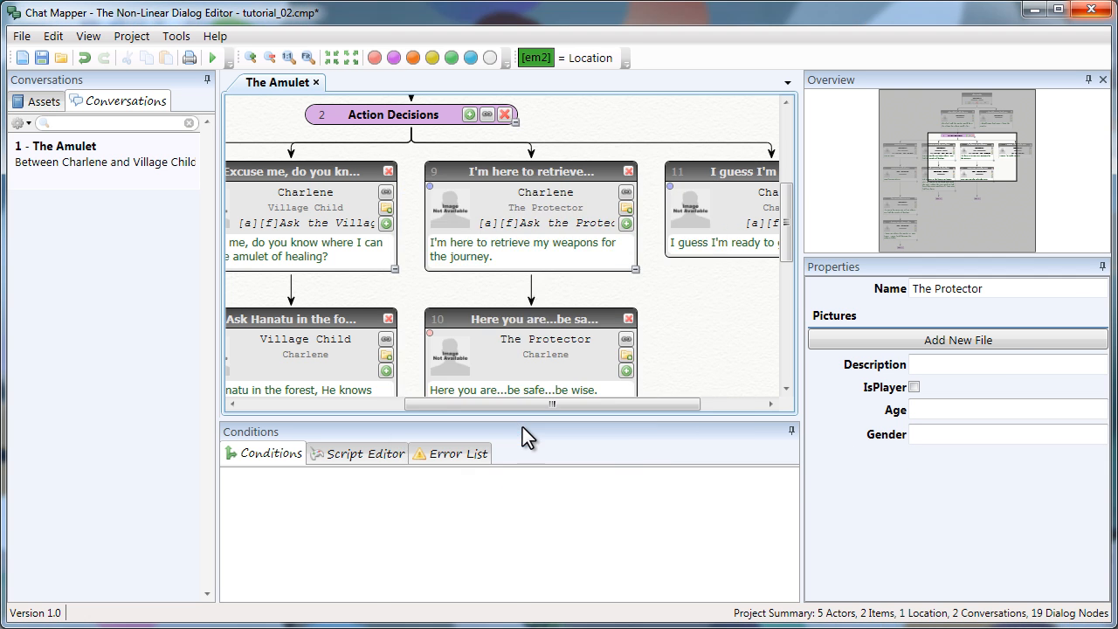
Step: Rename The Amulet conversation as The Village and return to The Cave's dialogue tree
click(71, 153)
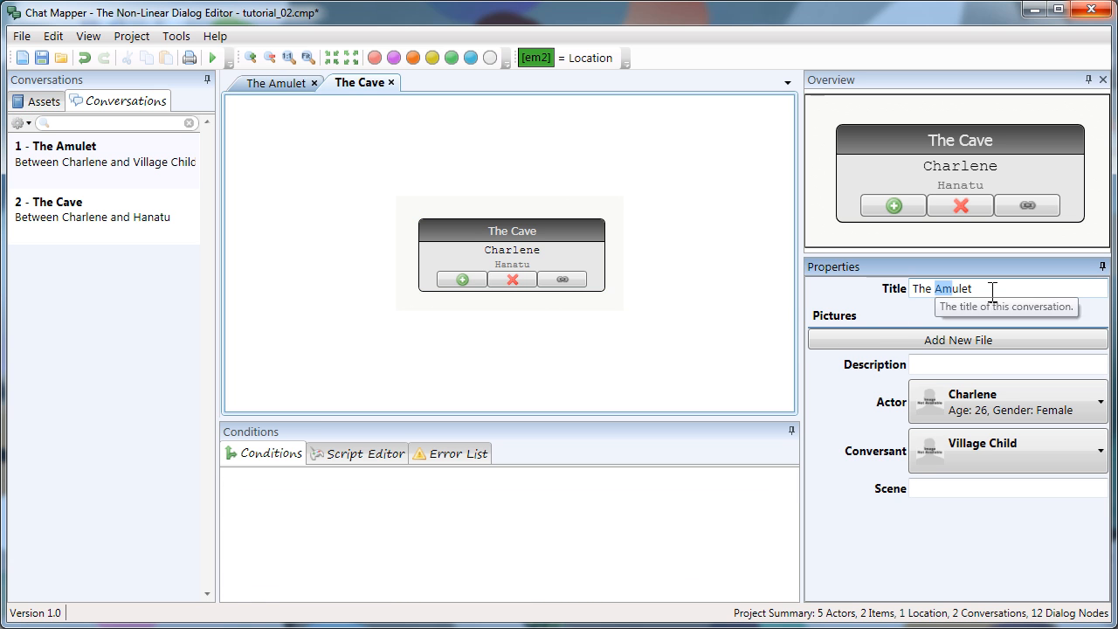
drag(935, 292, 979, 290)
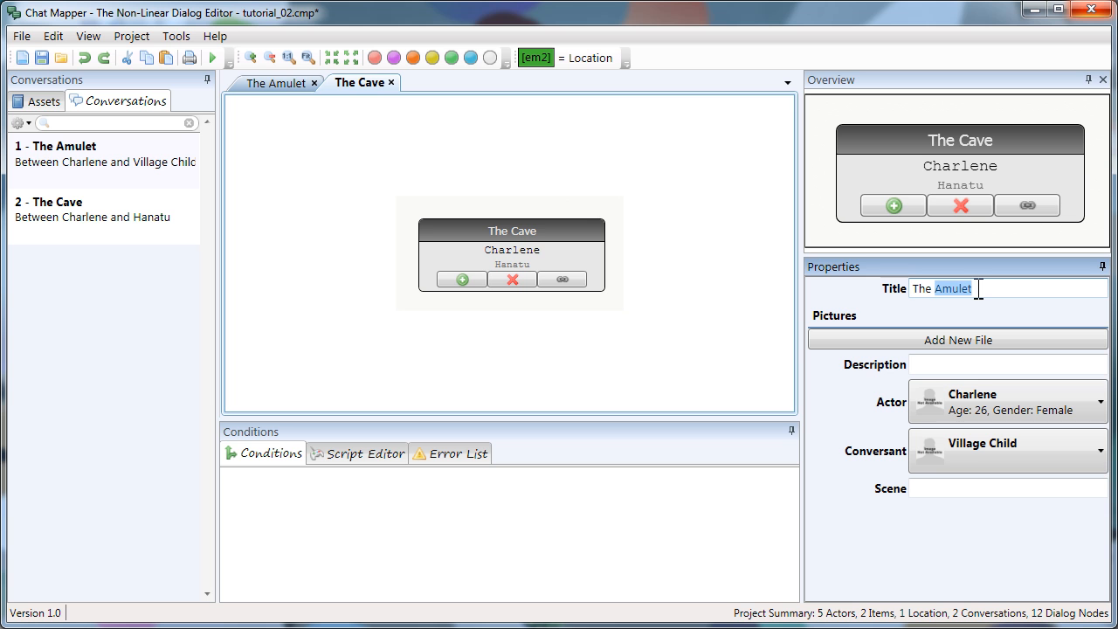
text(Villag)
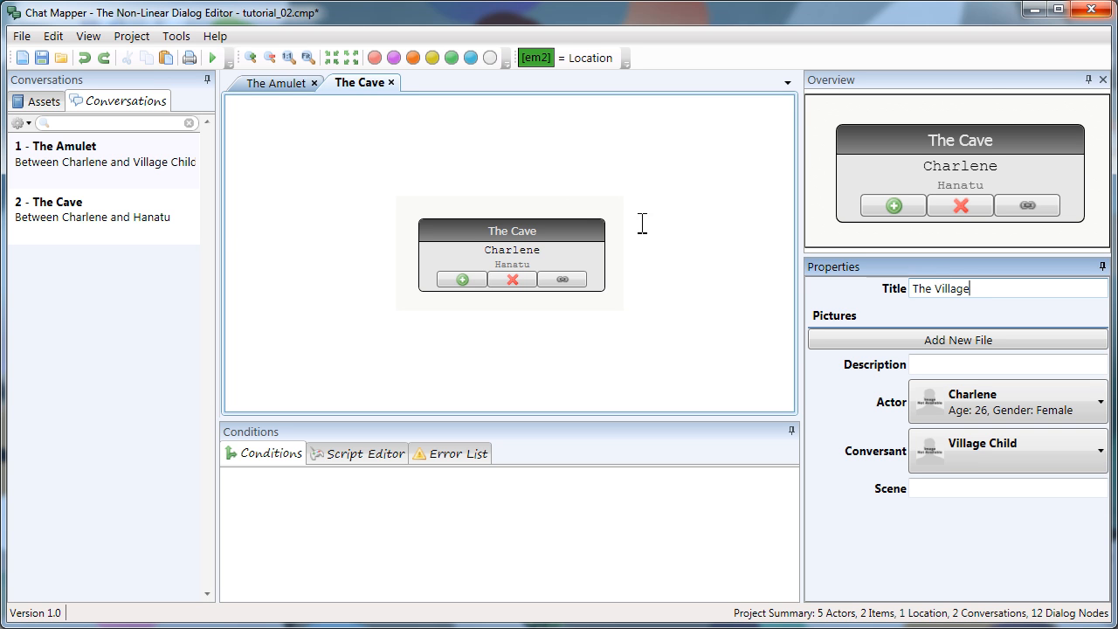
click(60, 214)
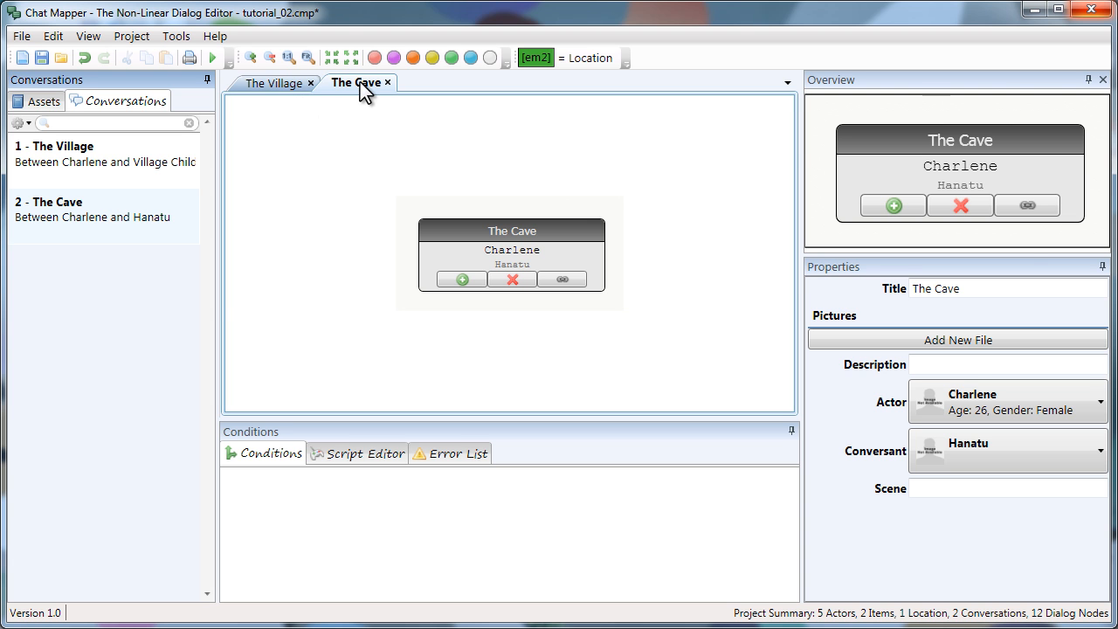
click(281, 85)
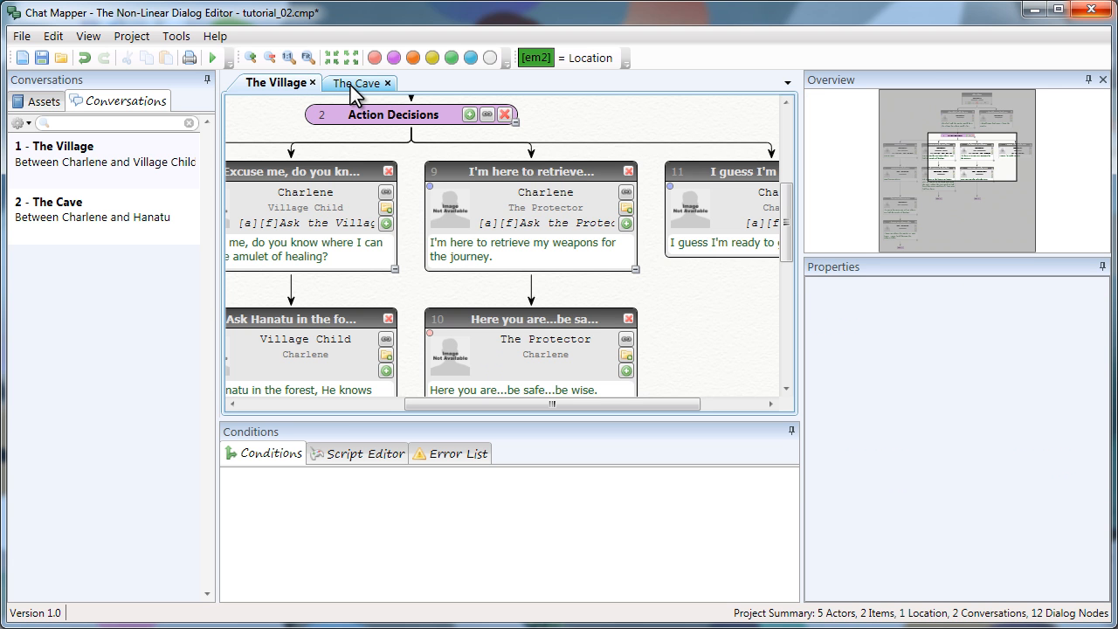
click(350, 84)
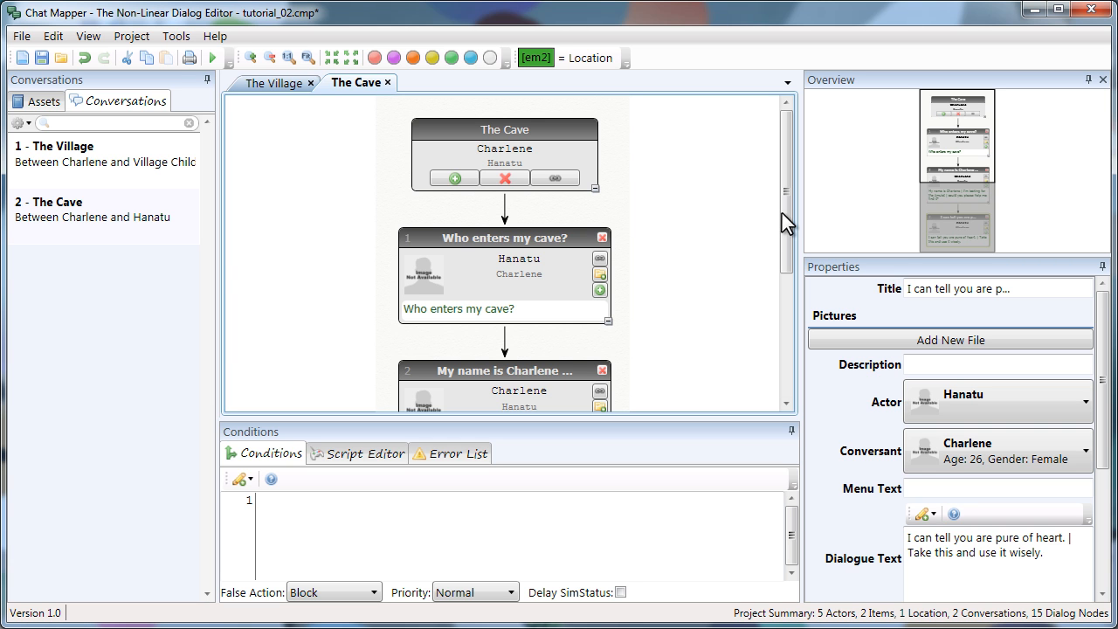
Step: Add the script Item["Amulet"].InInventory = true to Hanatu's "I can tell you are pure of heart" node in The Cave
drag(781, 213, 481, 324)
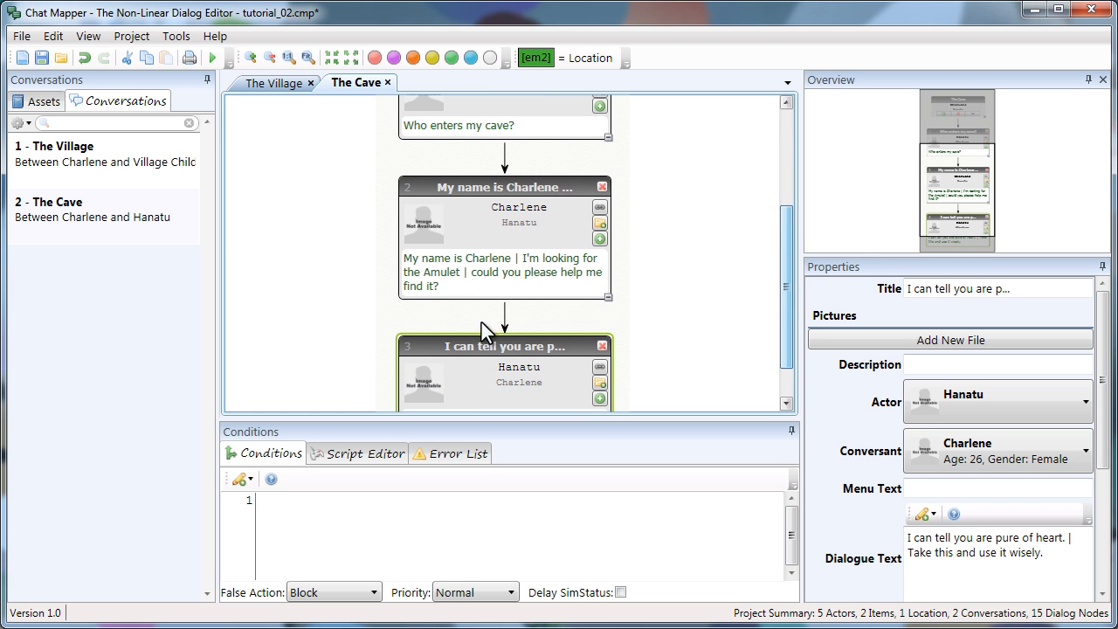
drag(782, 284, 788, 336)
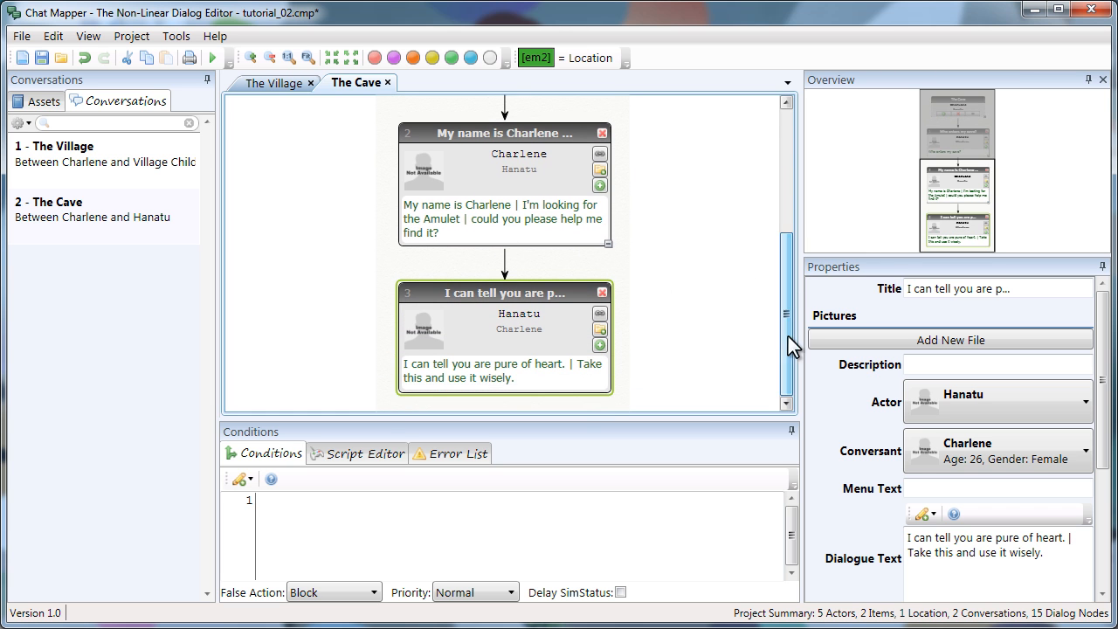
click(328, 291)
click(466, 328)
click(330, 454)
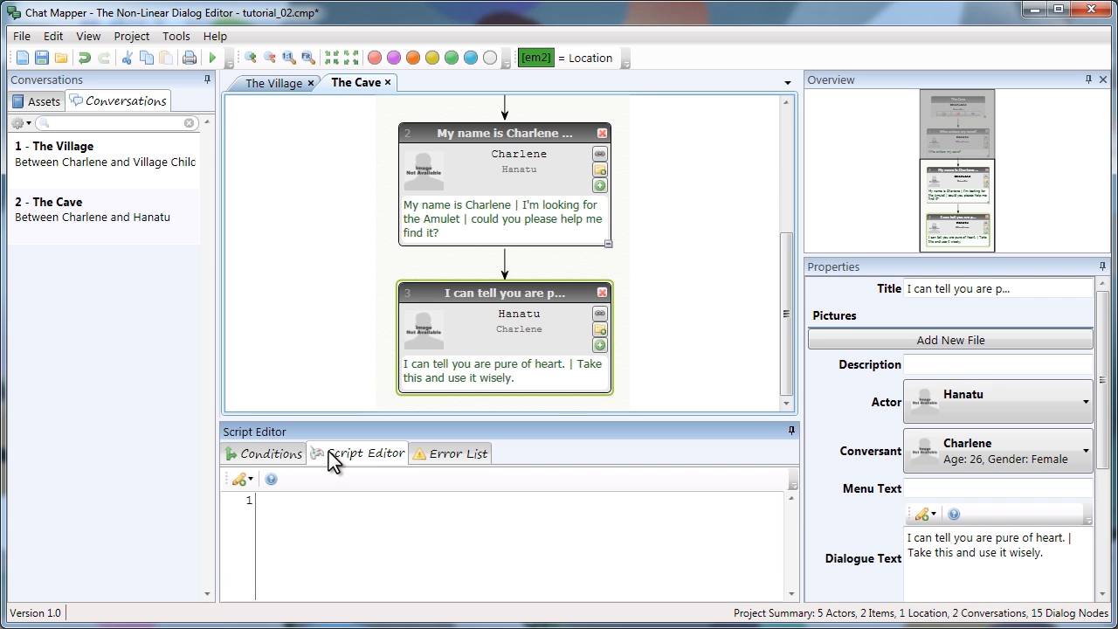
click(343, 512)
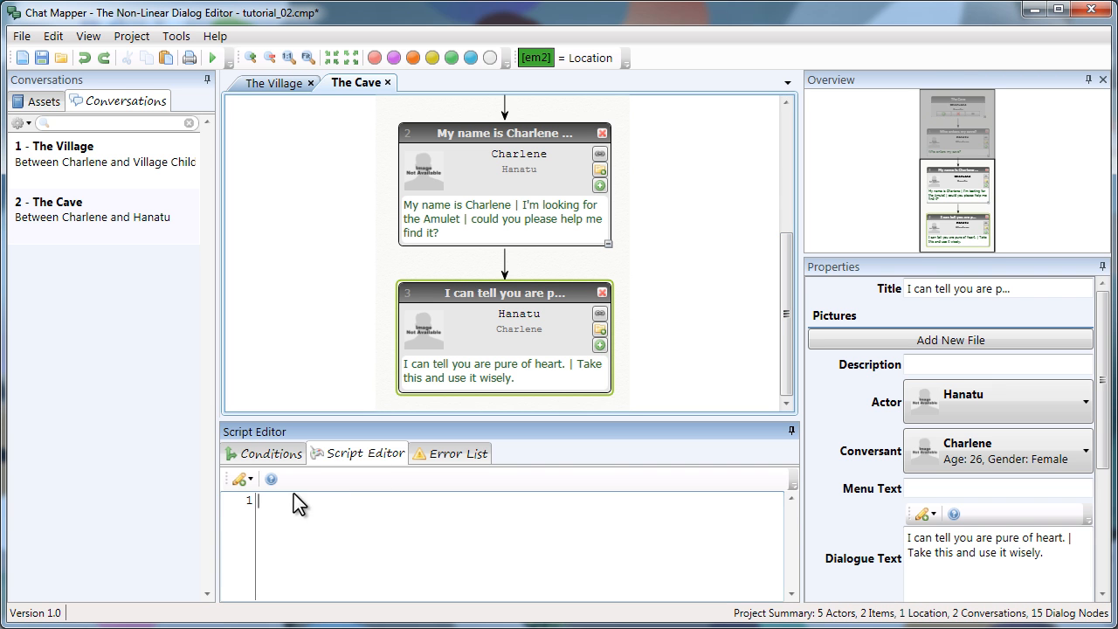
click(42, 104)
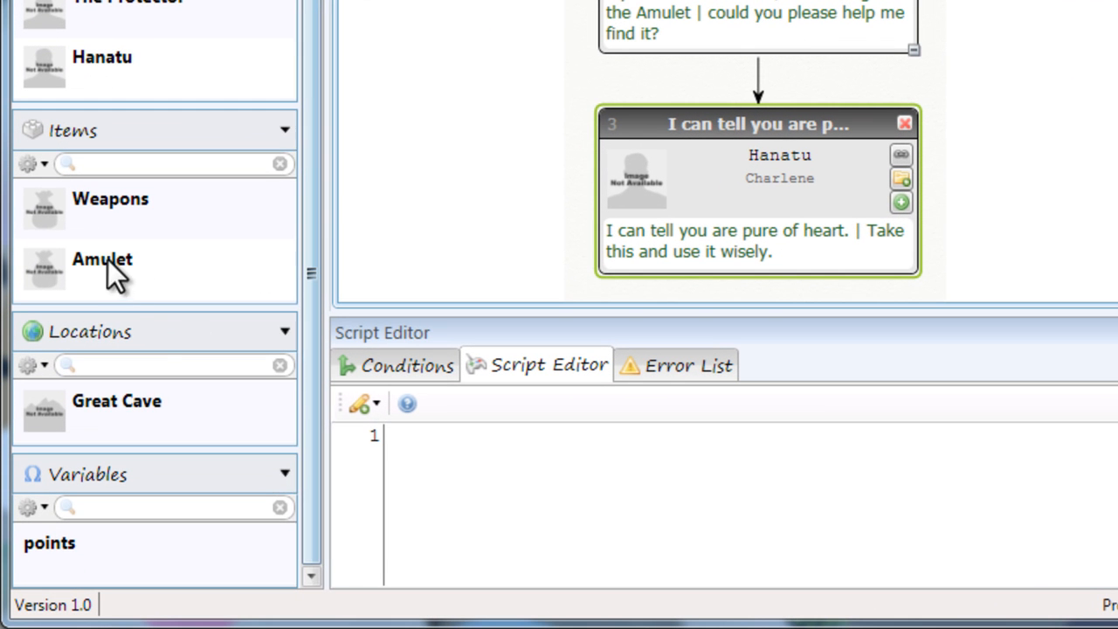
drag(101, 290, 428, 508)
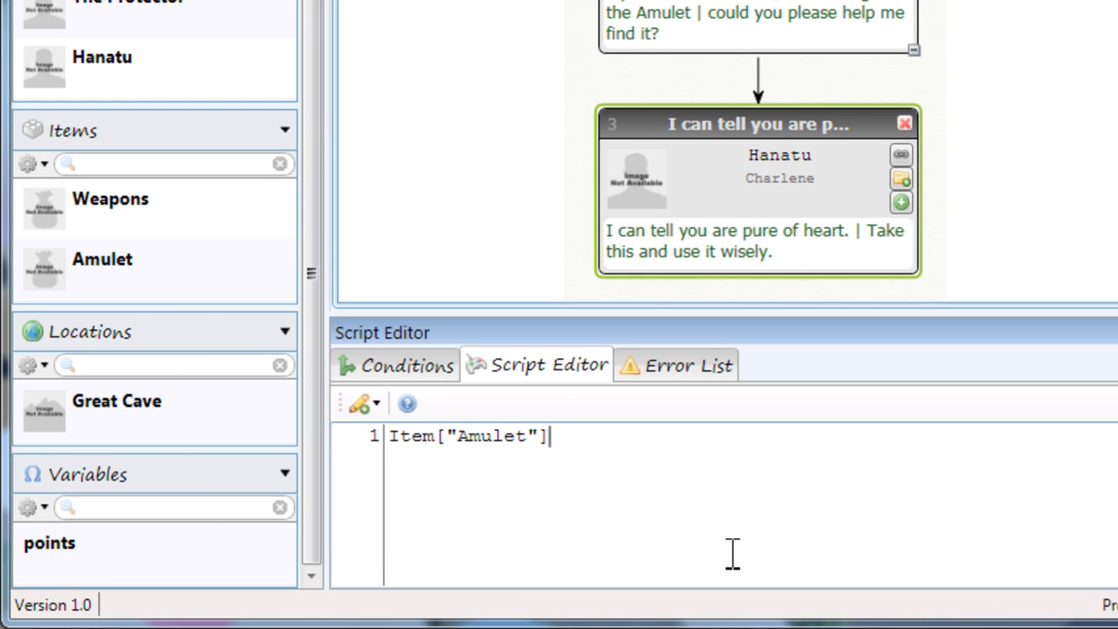
text(.InInventory )
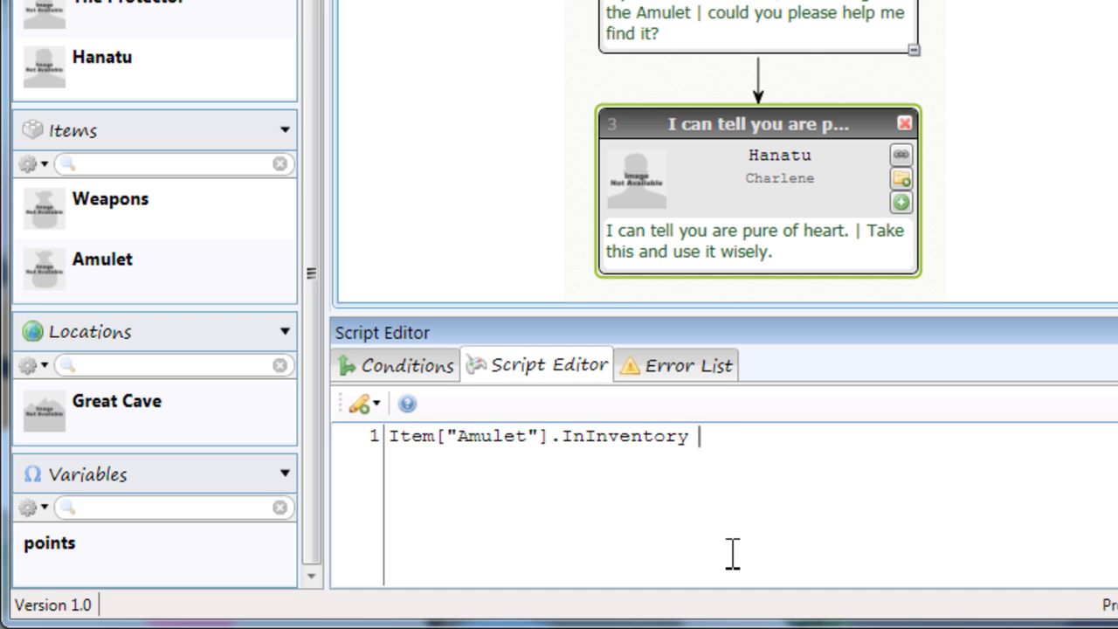
text(= true)
click(1052, 123)
click(836, 200)
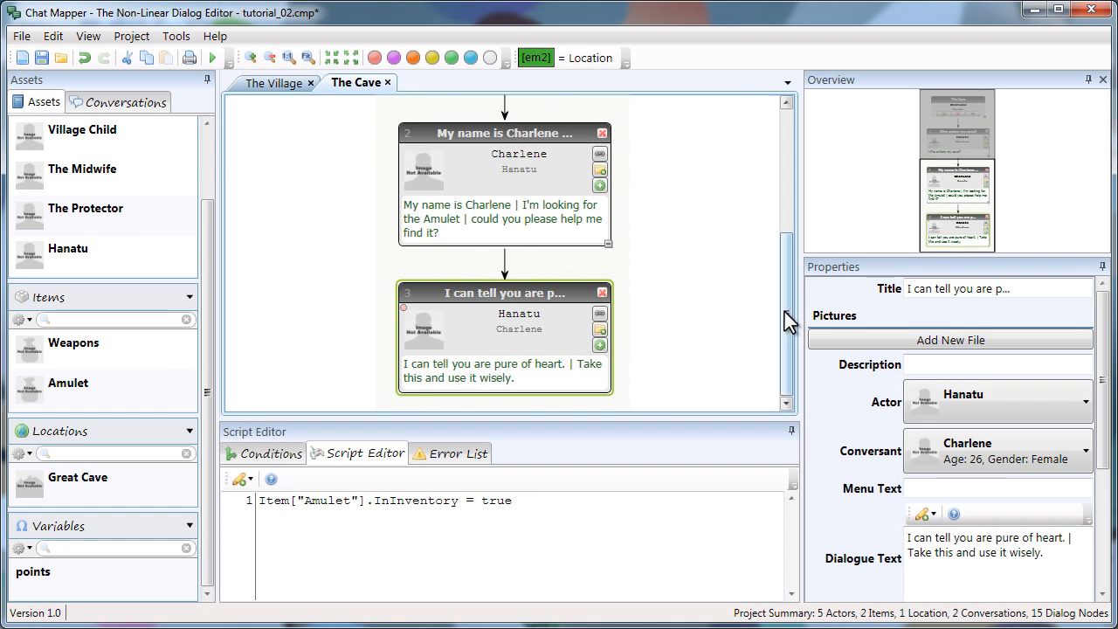
Step: Append "| When you get the Amulet, come back and talk to me." to The Protector's "Here you are" dialogue in The Village
drag(784, 312, 783, 180)
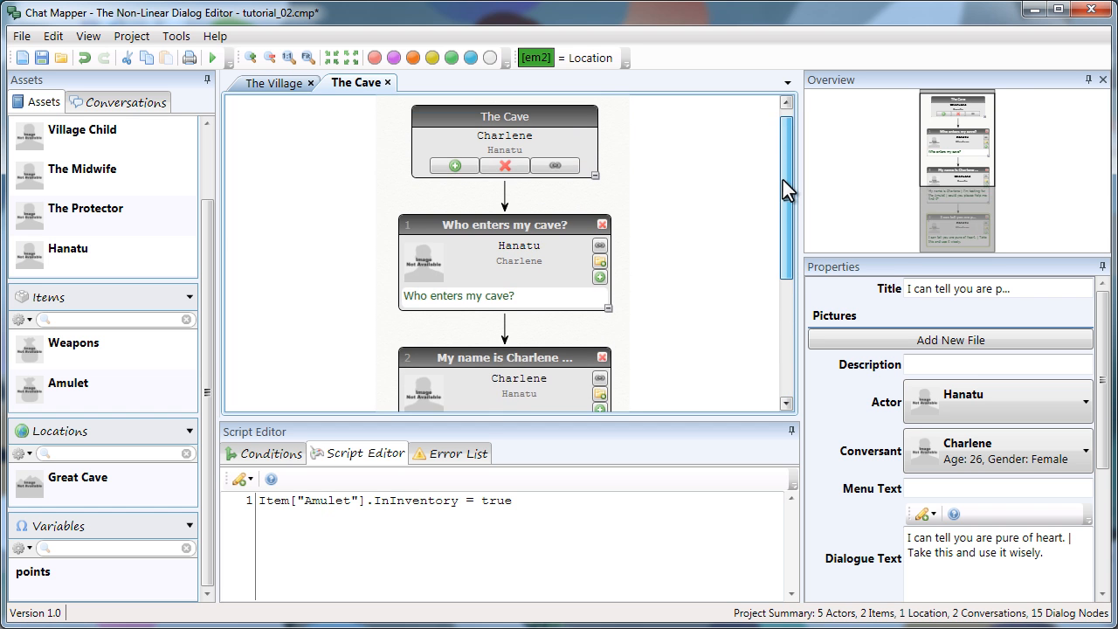
click(269, 81)
drag(955, 157, 967, 184)
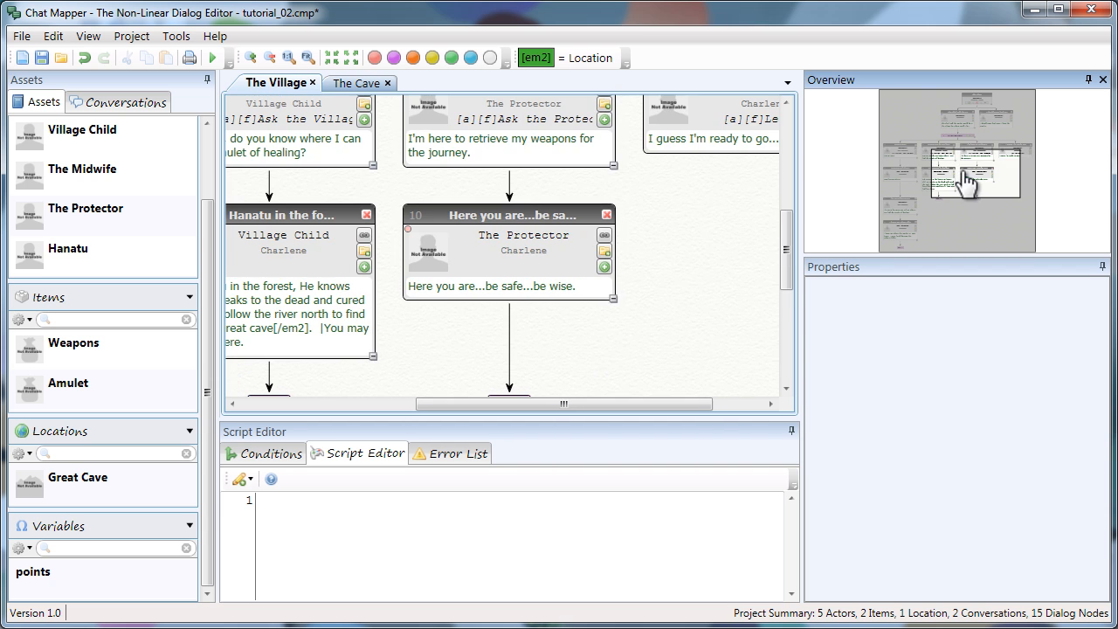
click(514, 242)
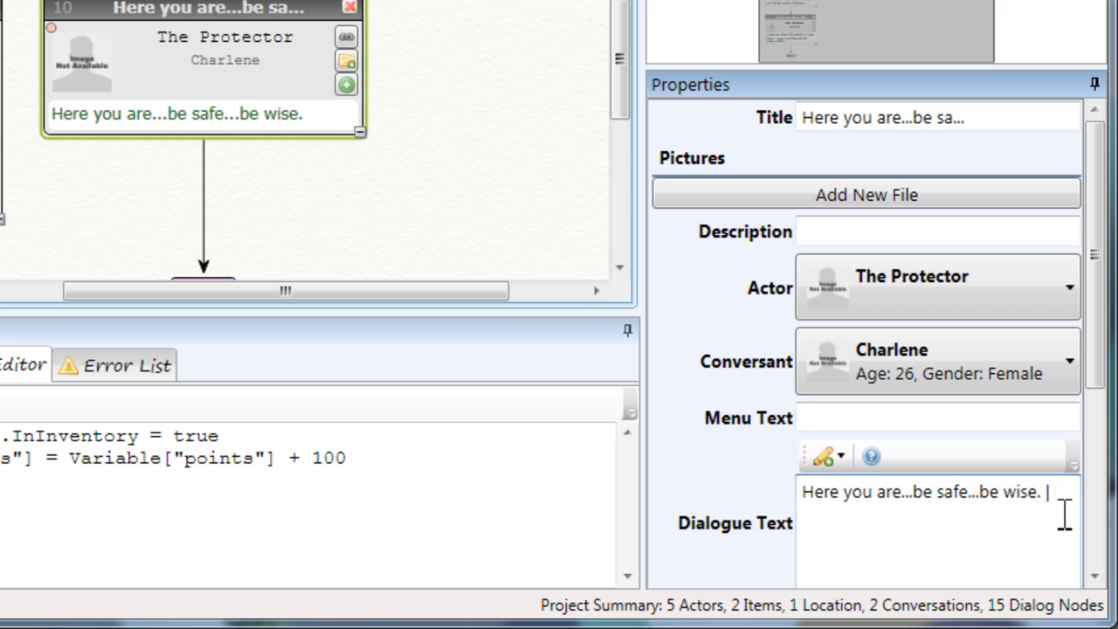
text(| When you get the)
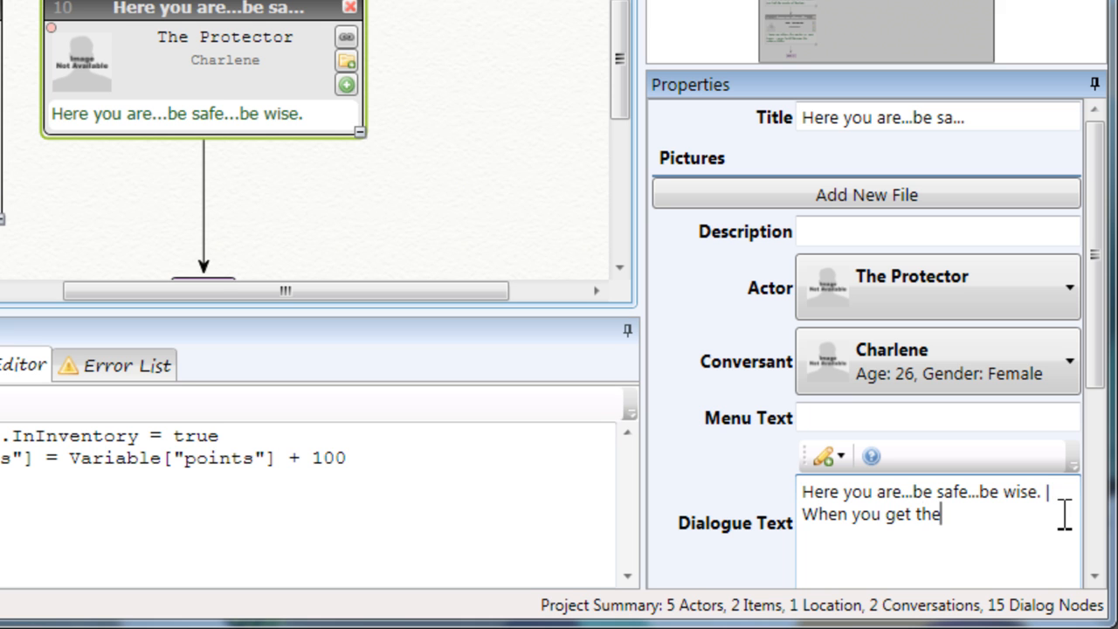
text( Amulet, come bak)
key(BackSpace)
text(ck and talk to me.)
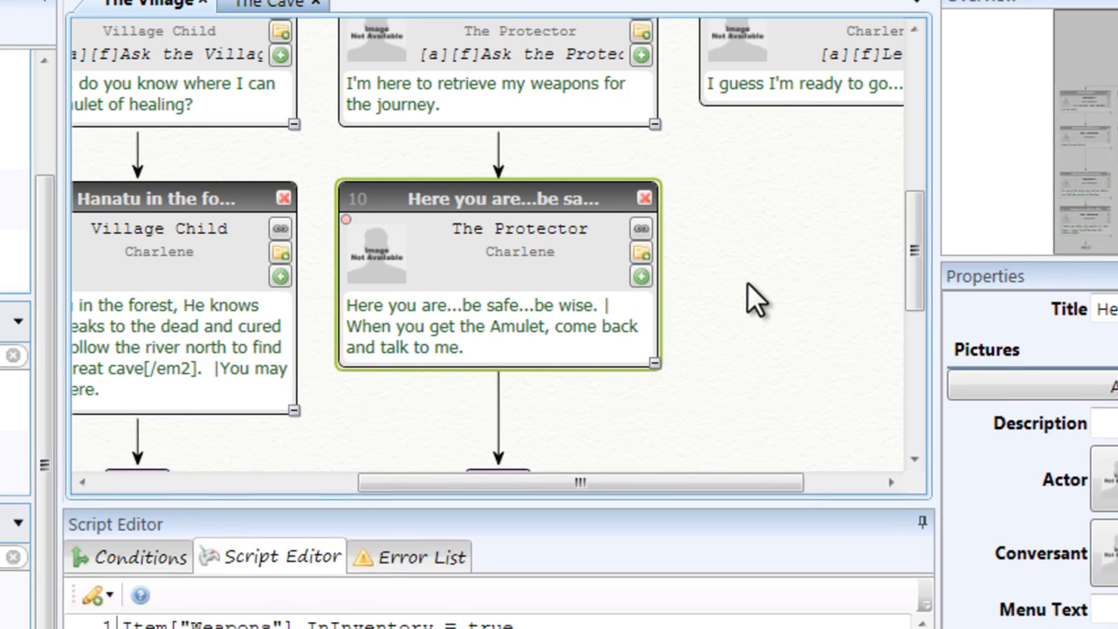
click(458, 92)
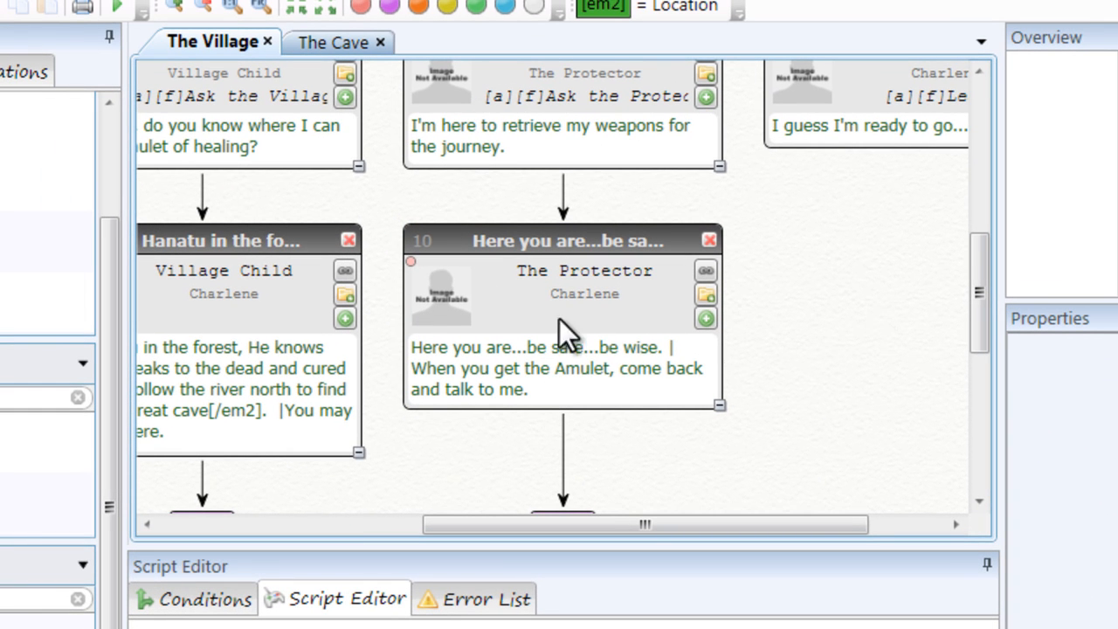
Step: Start a new dialog entry under The Village's root node with The Protector as actor and Charlene as conversant
drag(985, 297, 982, 139)
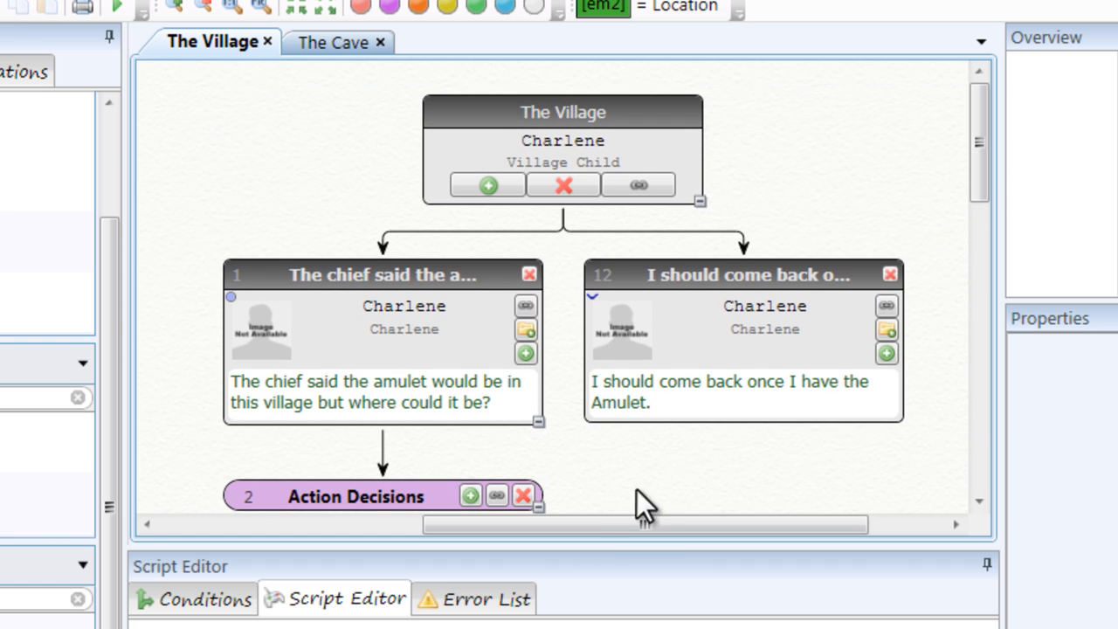
drag(593, 527, 622, 529)
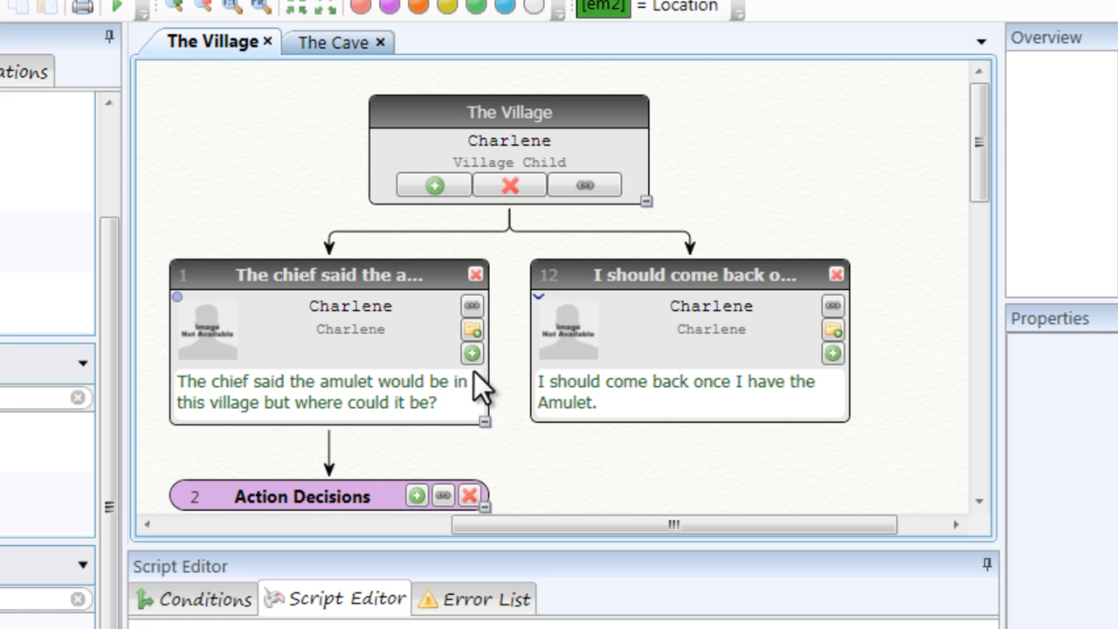
click(326, 343)
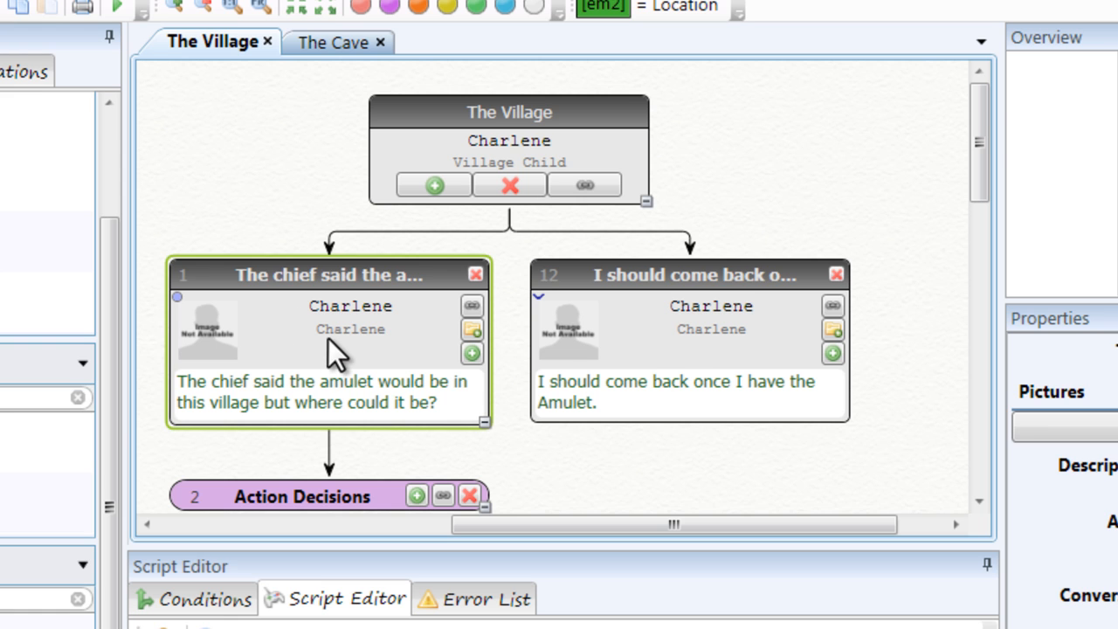
click(658, 340)
drag(601, 522, 611, 484)
click(353, 187)
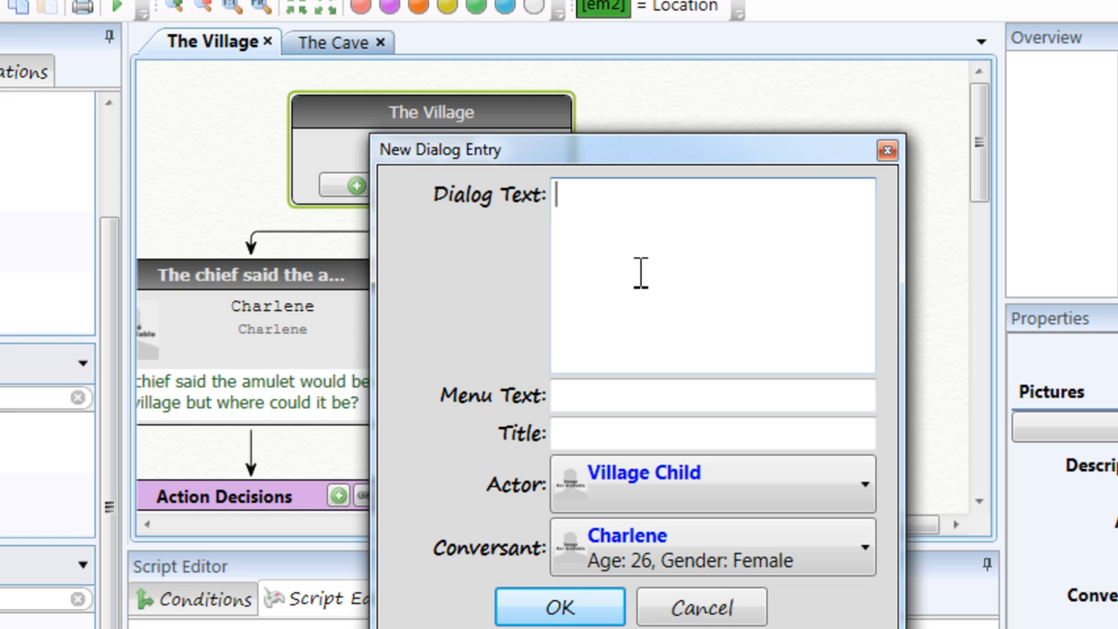
click(679, 463)
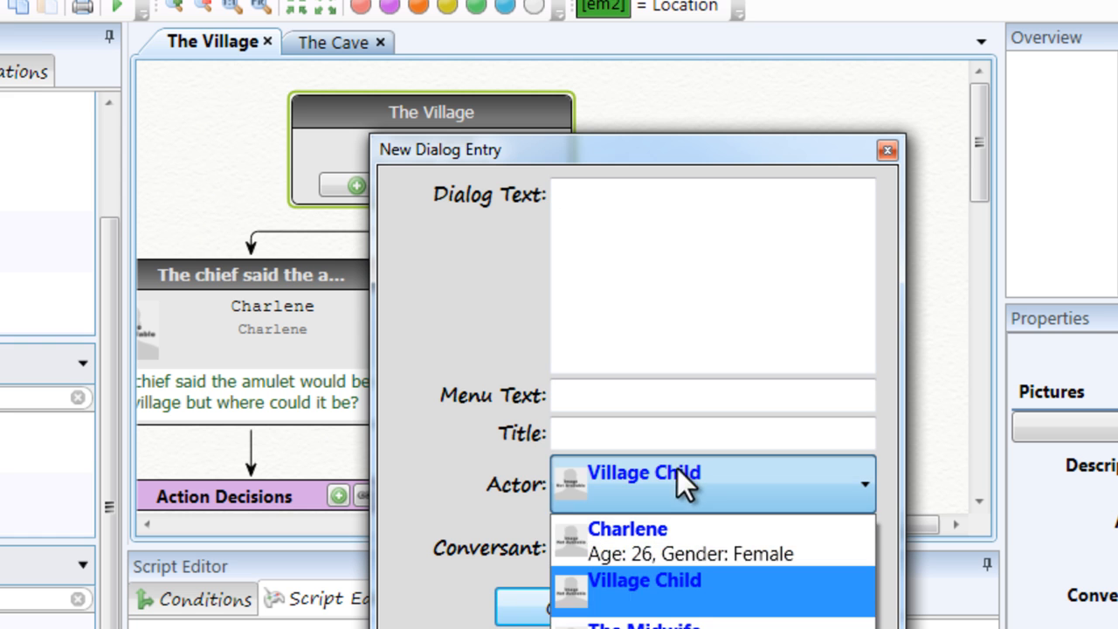
click(657, 627)
click(645, 552)
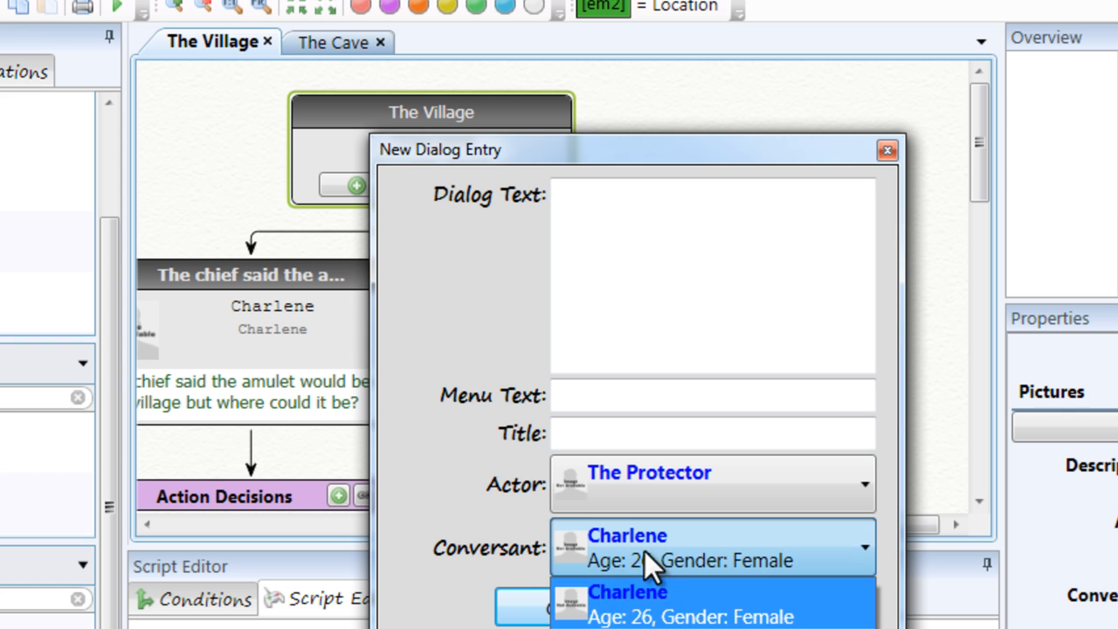
click(648, 610)
Step: Give the new entry the dialogue "I am pleased! | You have successfully completed your task." with no menu text, and create it
click(637, 284)
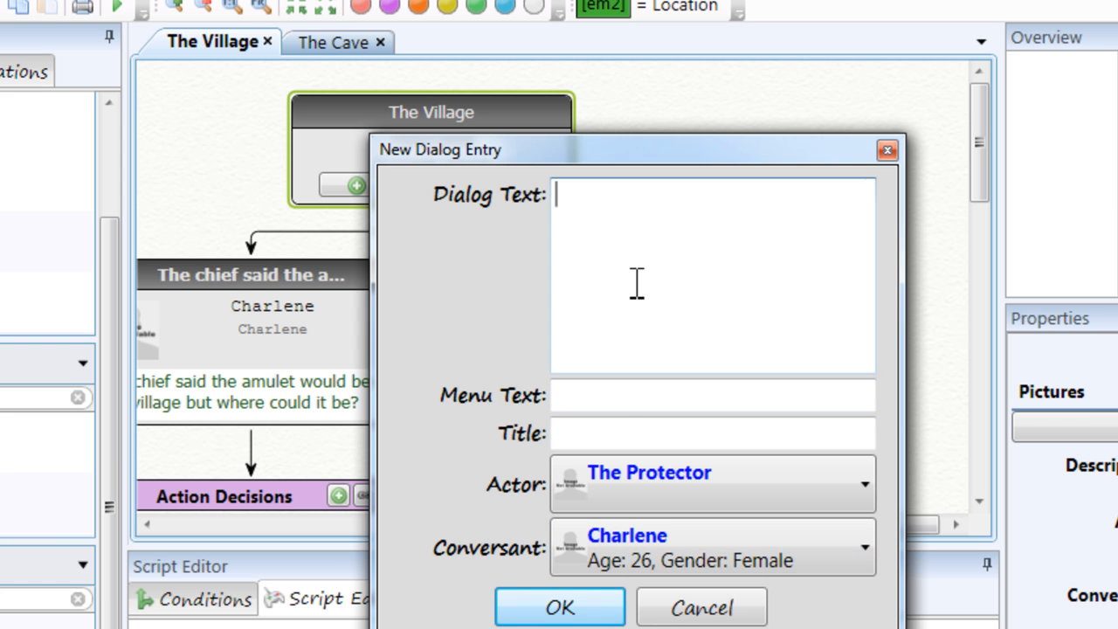
text(I am pleased! | You have successfully completed your task.)
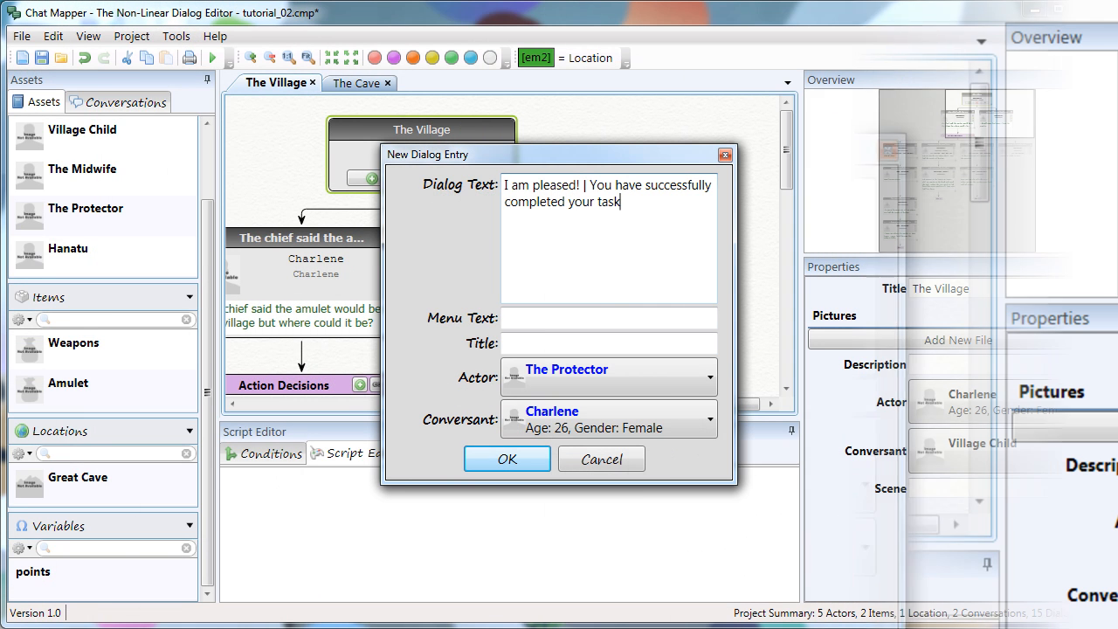
click(544, 321)
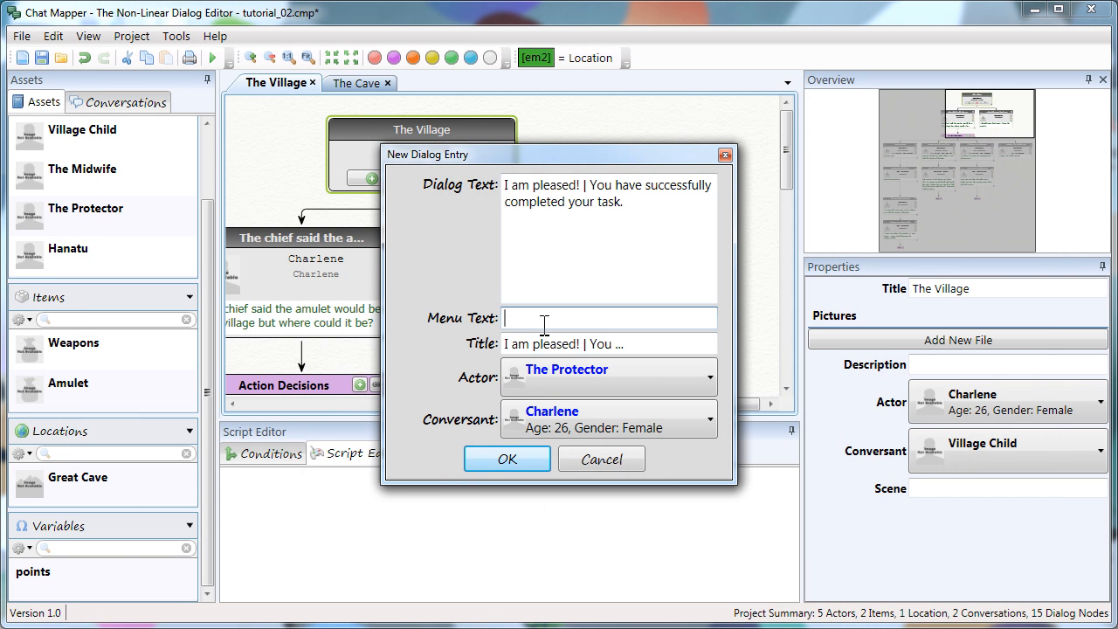
click(522, 457)
drag(635, 403, 693, 411)
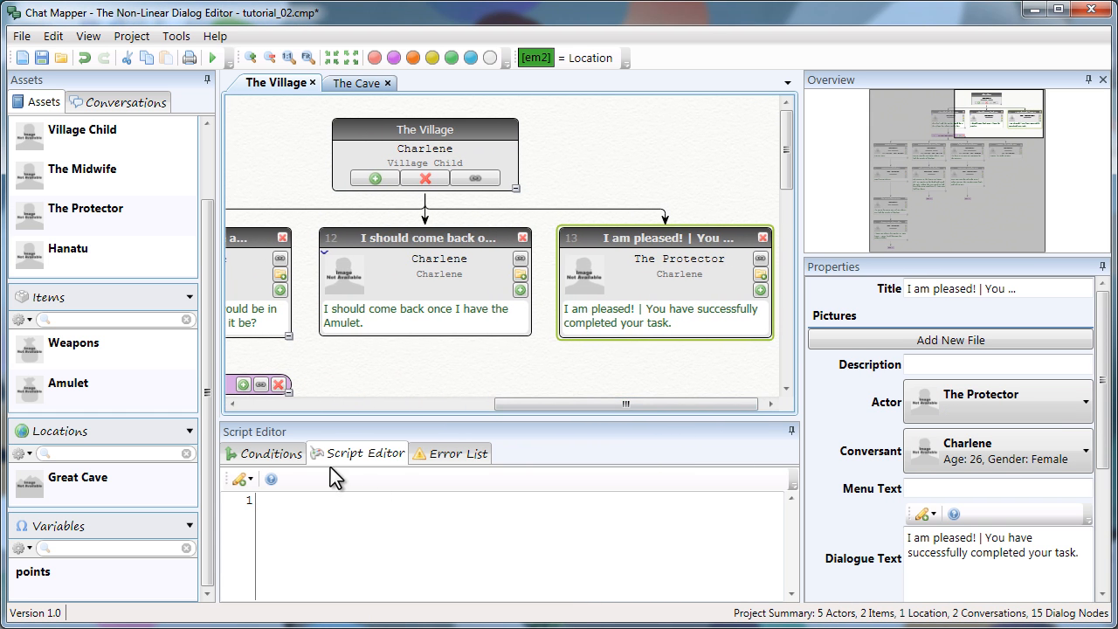
Step: Add the condition Item["Amulet"].InInventory == true to The Protector's "I am pleased!" node
click(268, 455)
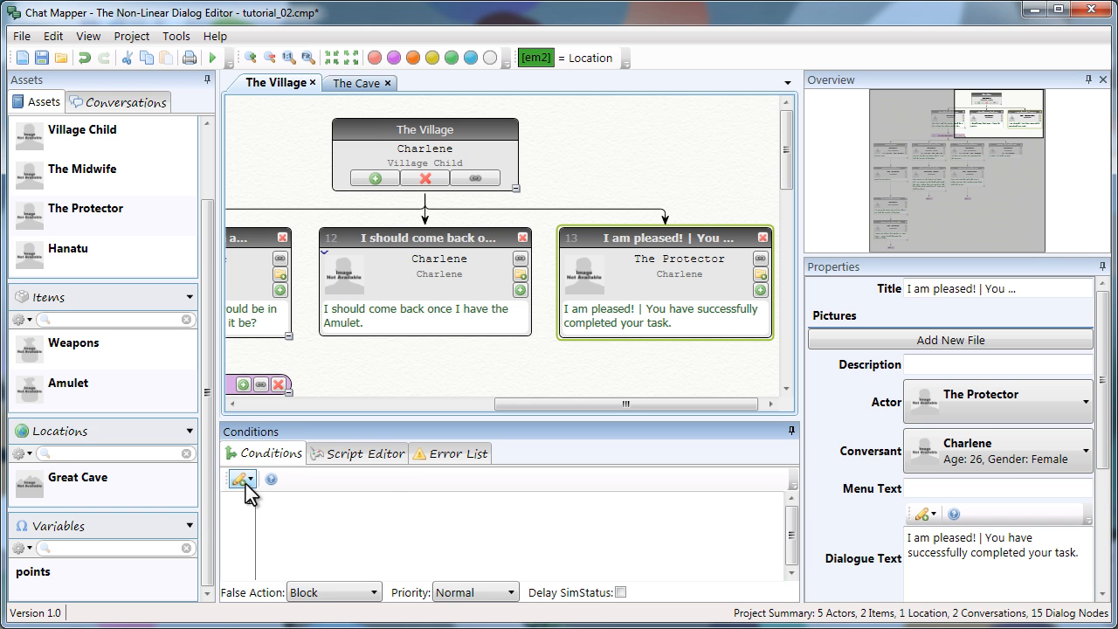
click(246, 484)
click(245, 484)
drag(75, 392, 324, 522)
text(.InInve)
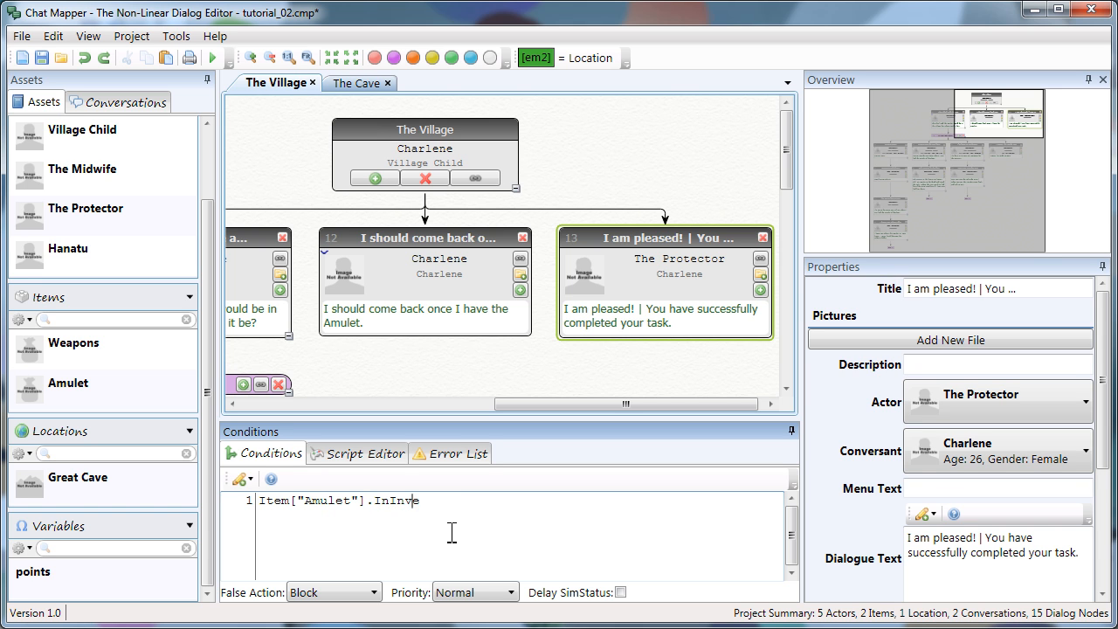
text(ntory == true)
click(574, 388)
Step: Compare the priority and condition settings of the "I should come back" and "I am pleased!" nodes in The Village
drag(591, 406, 541, 406)
click(421, 243)
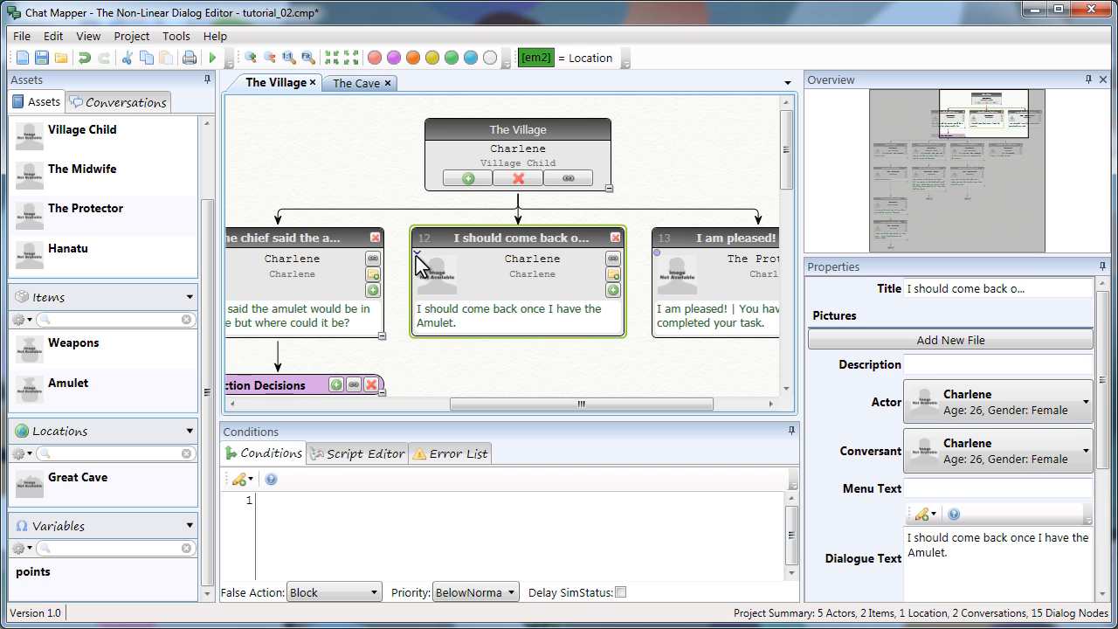
click(486, 364)
drag(517, 404, 567, 404)
click(645, 260)
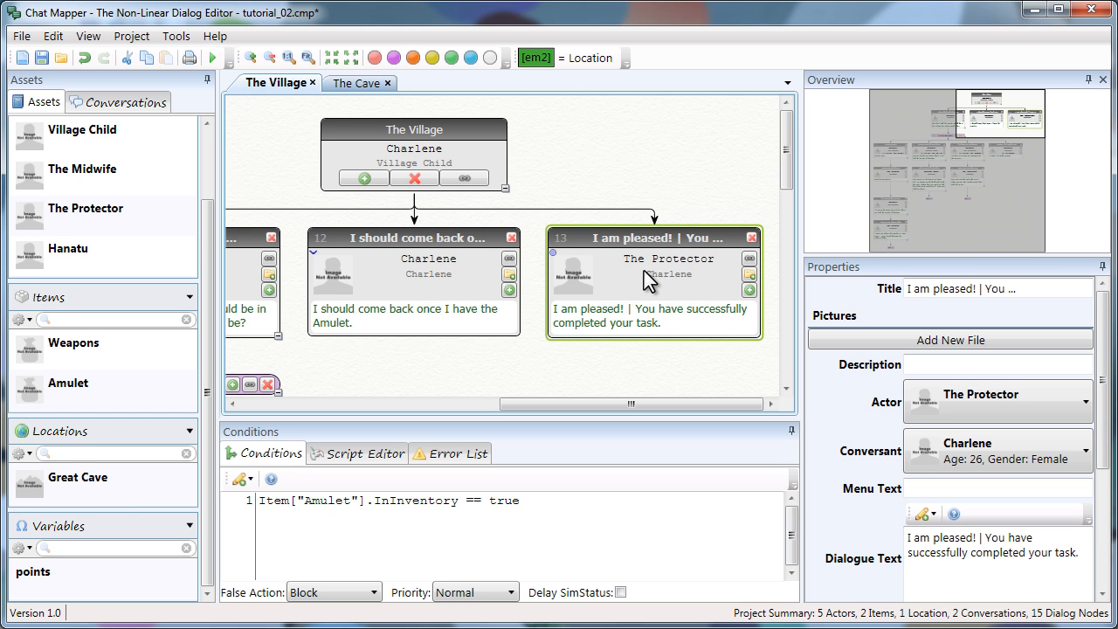
click(649, 172)
drag(636, 405, 583, 407)
Step: Run the conversation simulator and play The Village, asking the Village Child and The Protector before choosing to leave
click(210, 59)
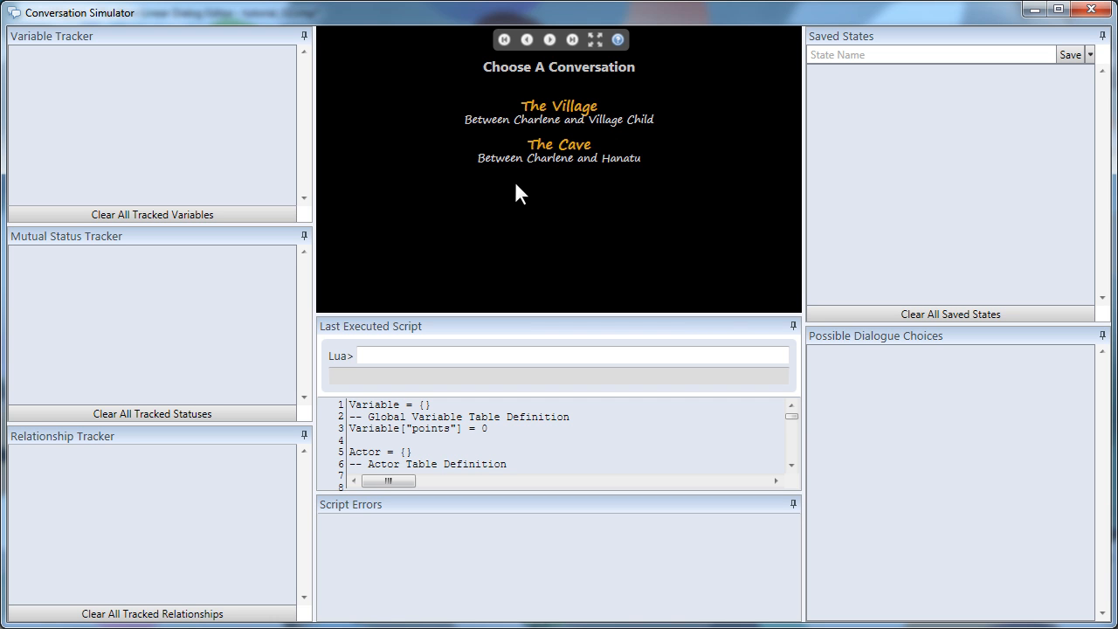
click(558, 113)
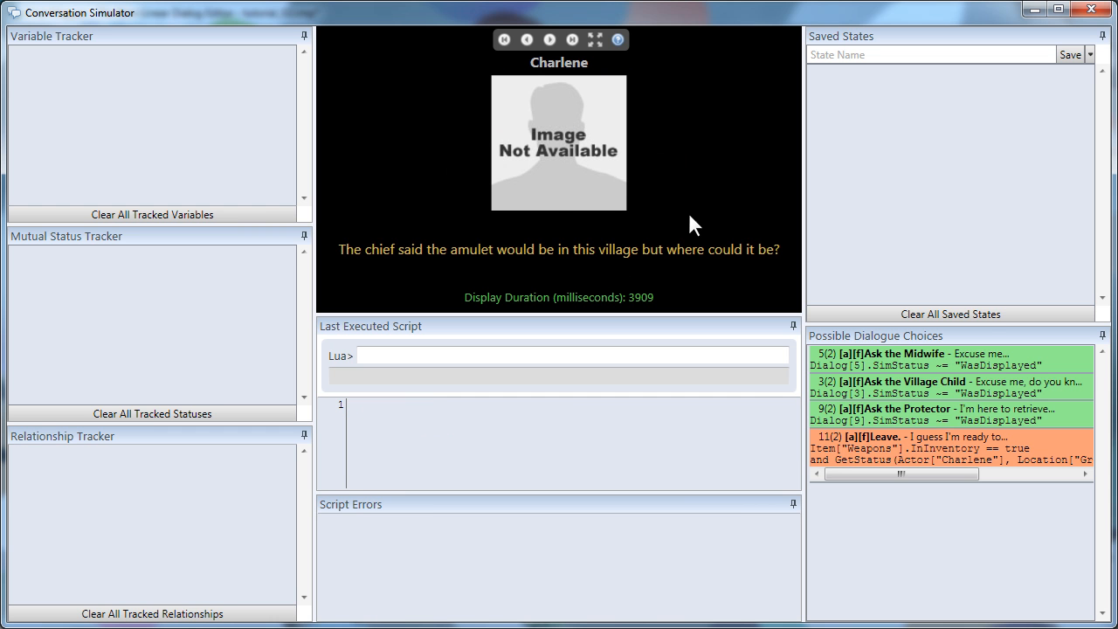
click(546, 272)
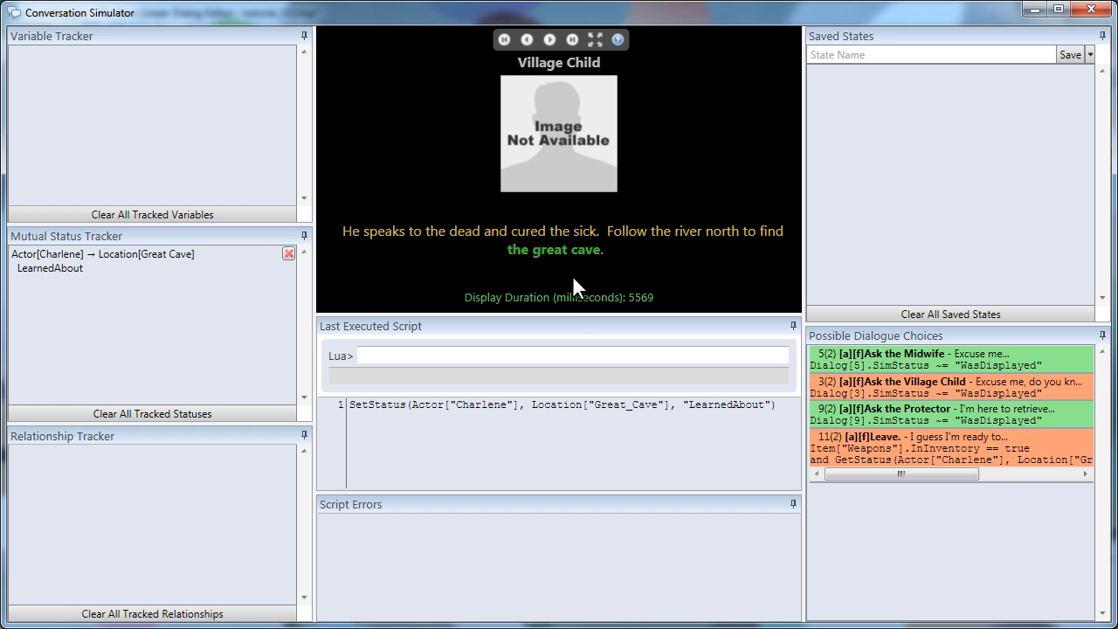
click(561, 299)
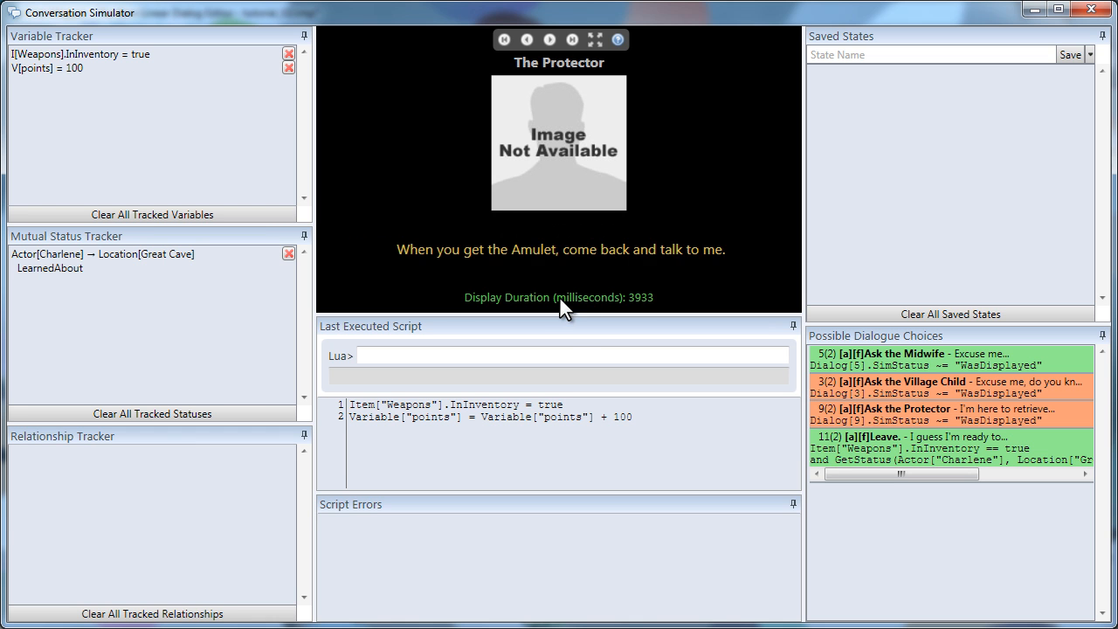
click(559, 302)
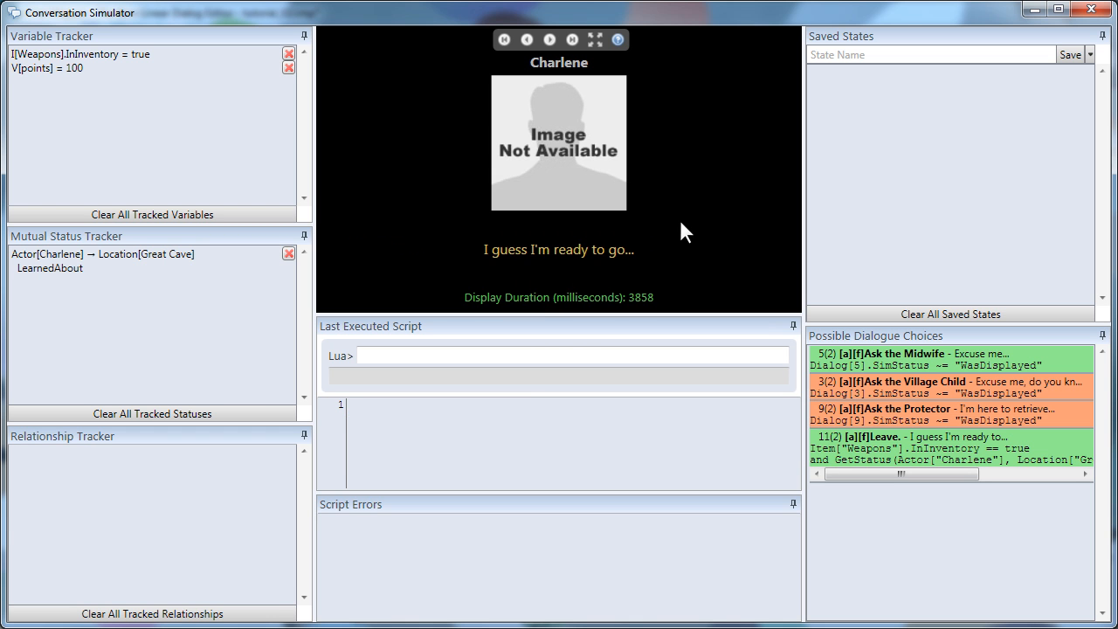
Step: Play The Cave conversation in the simulator through to Hanatu's final line
click(543, 155)
click(711, 220)
click(665, 264)
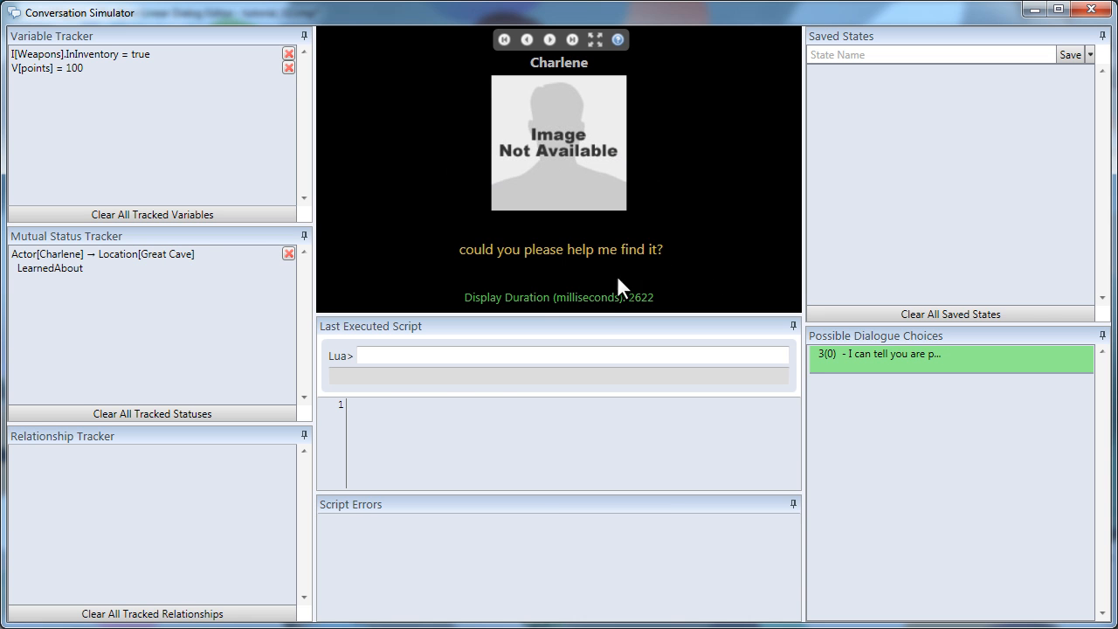
click(694, 260)
click(563, 266)
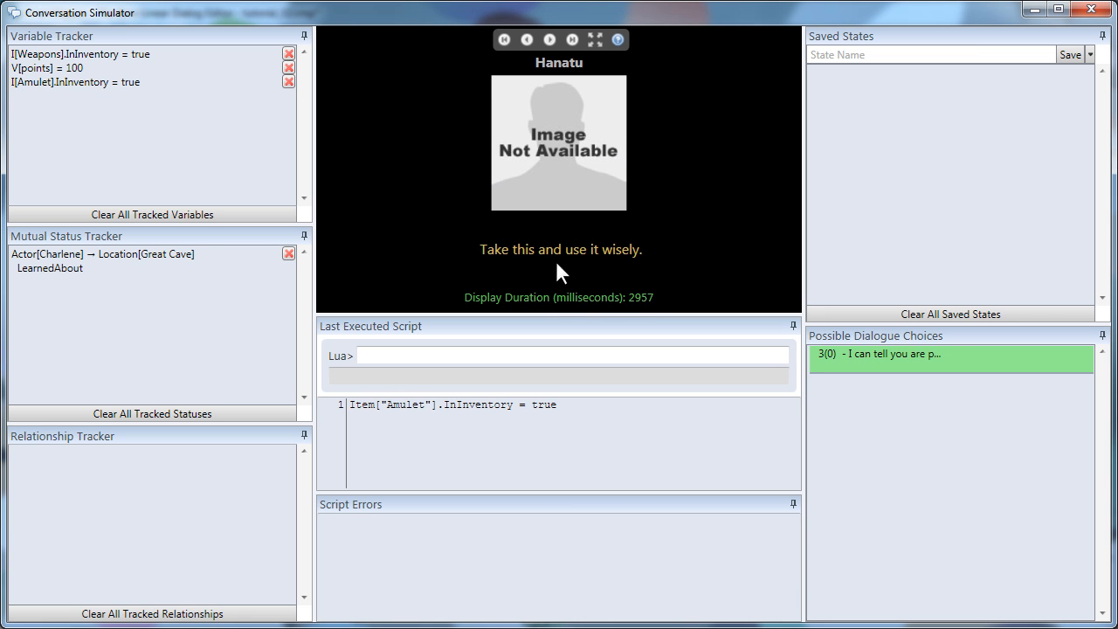
click(702, 259)
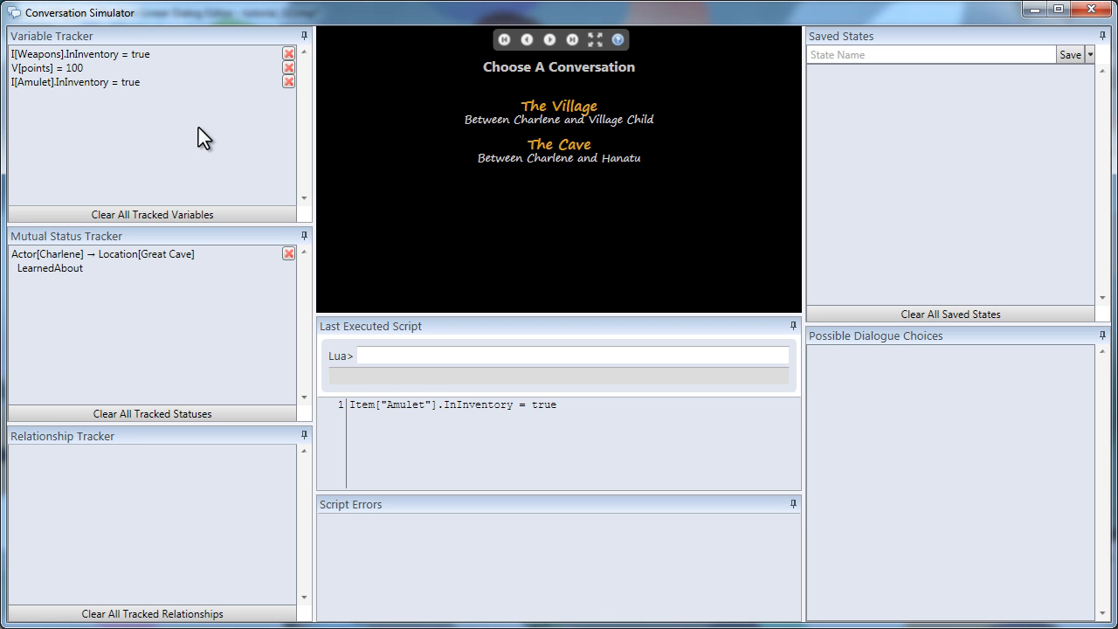
Step: Replay The Village in the simulator to test The Protector's completion line, and close the simulator
click(571, 114)
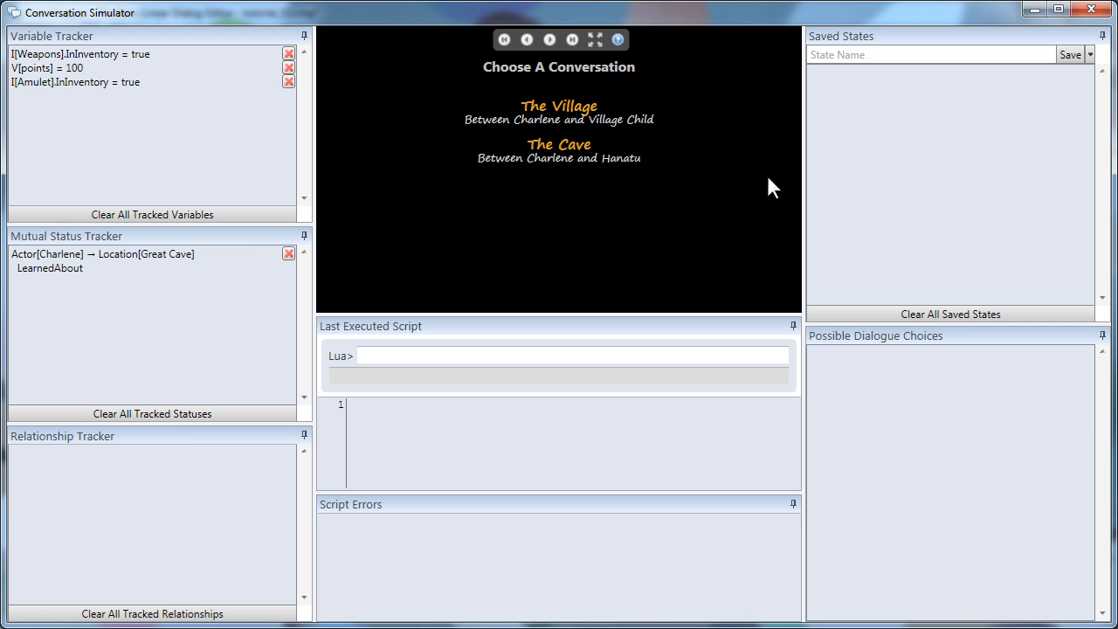
click(1092, 9)
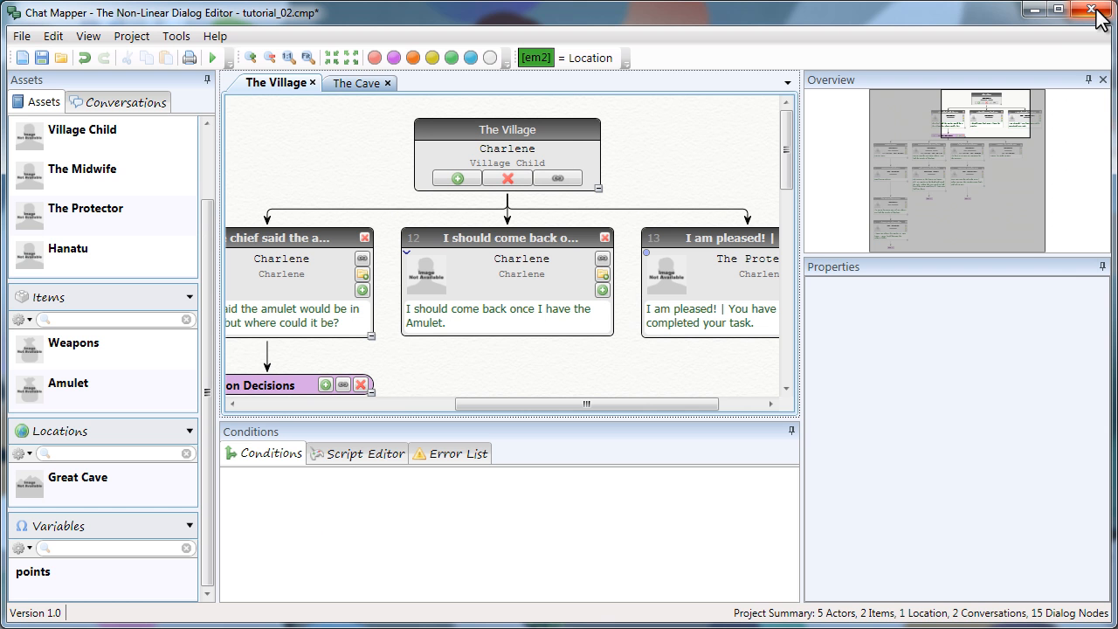
Step: Insert a status condition template into the conditions of The Cave conversation's root node
click(349, 89)
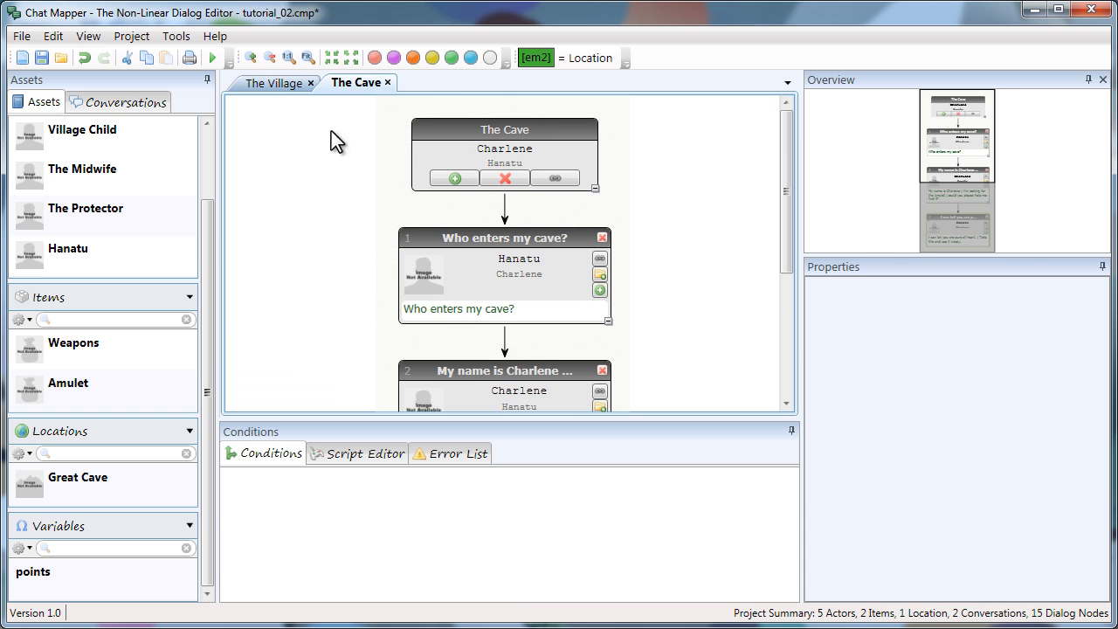
click(434, 146)
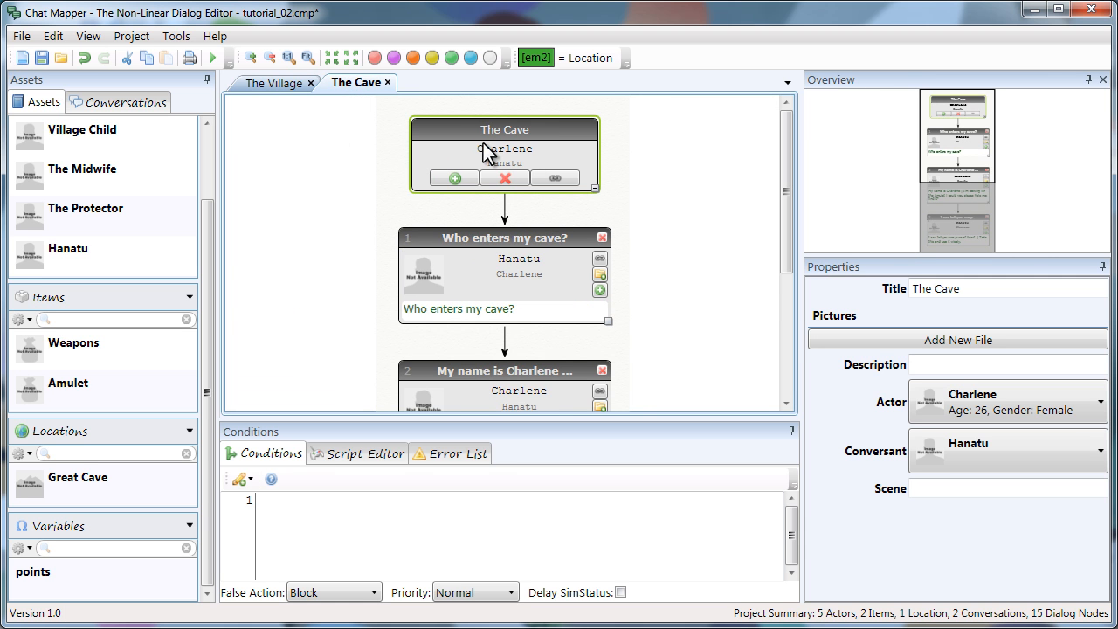
click(318, 522)
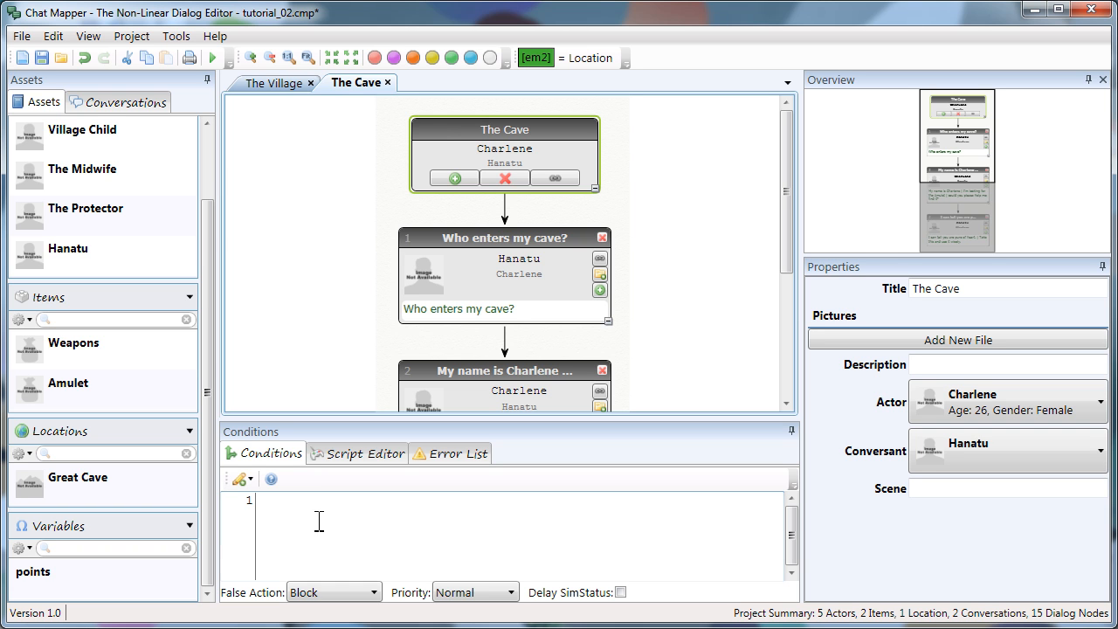
click(319, 521)
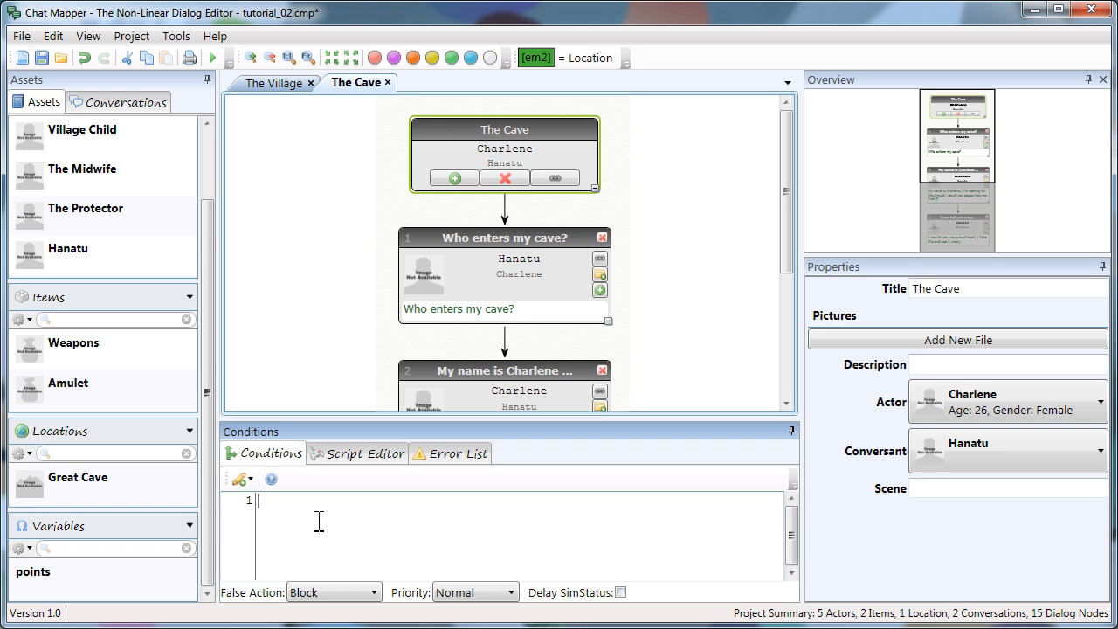
click(239, 480)
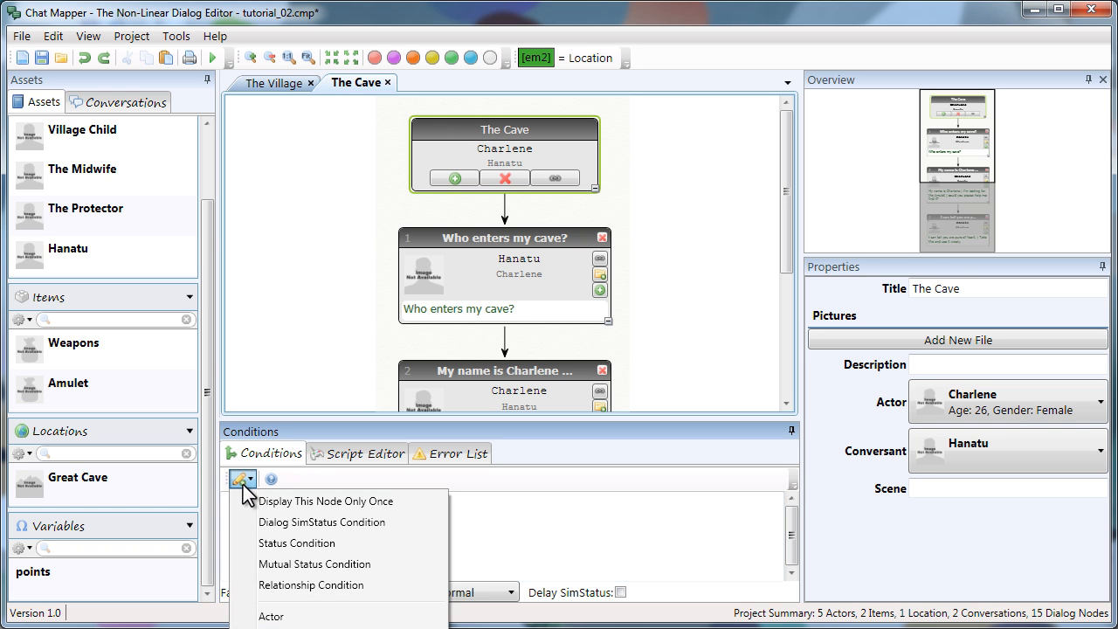
click(286, 564)
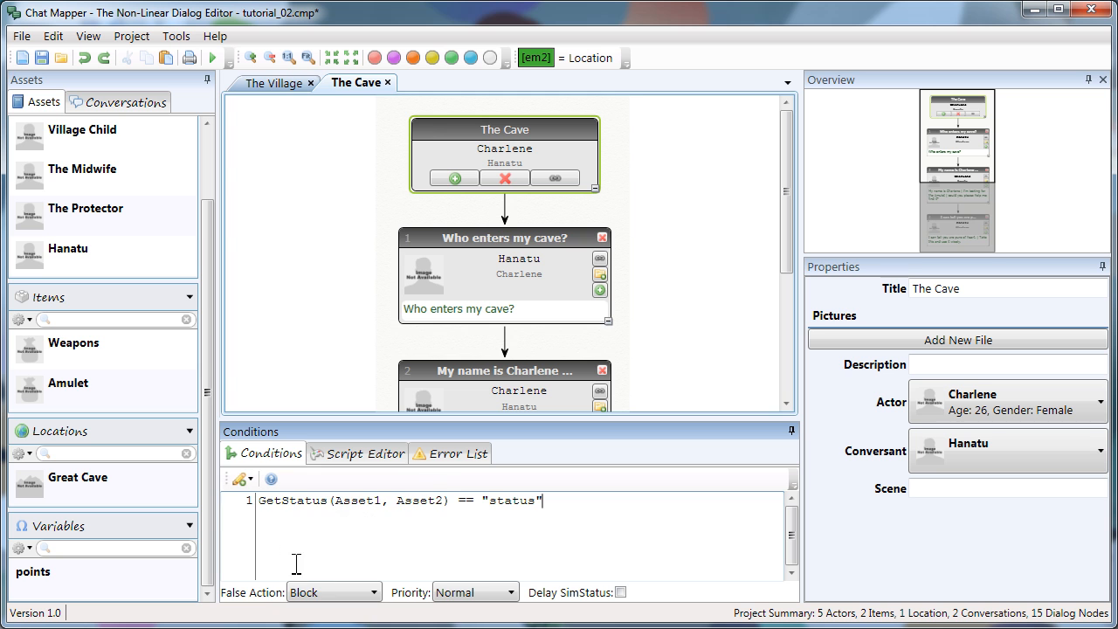
Step: Complete The Cave's condition as GetStatus(Actor["Charlene"], Location["Great_Cave"]) == "LearnedAbout"
double_click(351, 500)
drag(209, 217, 213, 163)
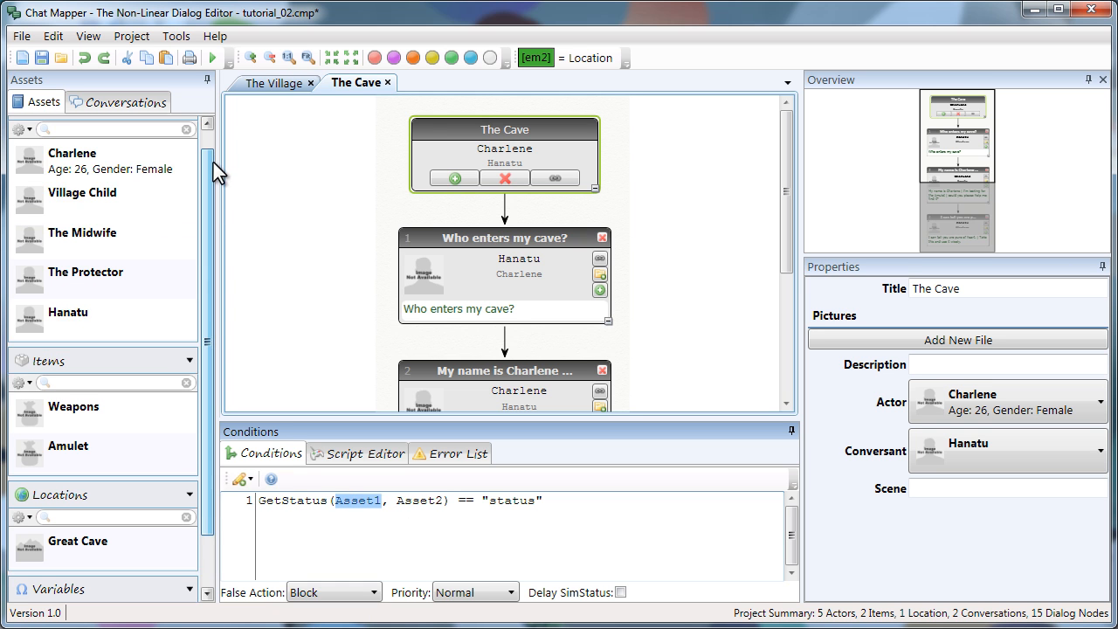
drag(63, 164, 324, 512)
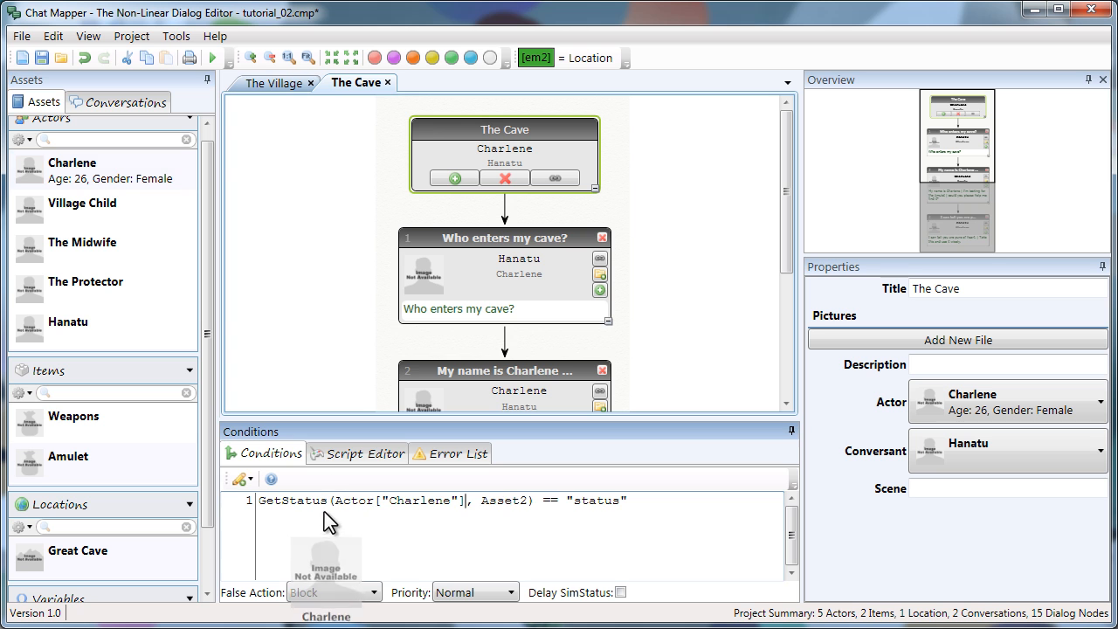
double_click(504, 501)
drag(66, 552, 548, 516)
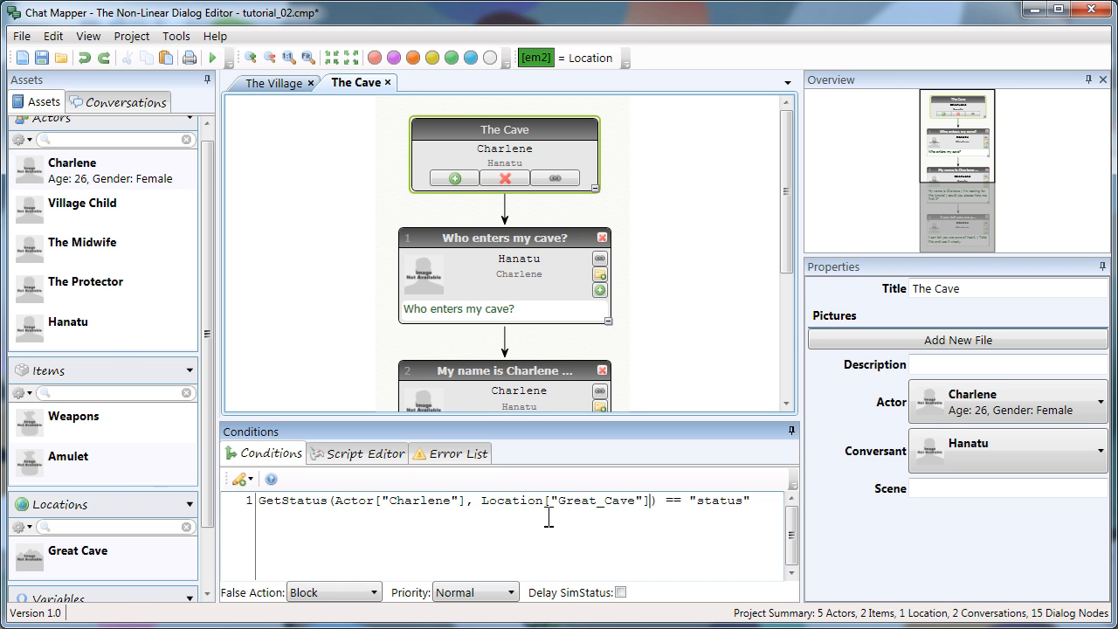
double_click(724, 500)
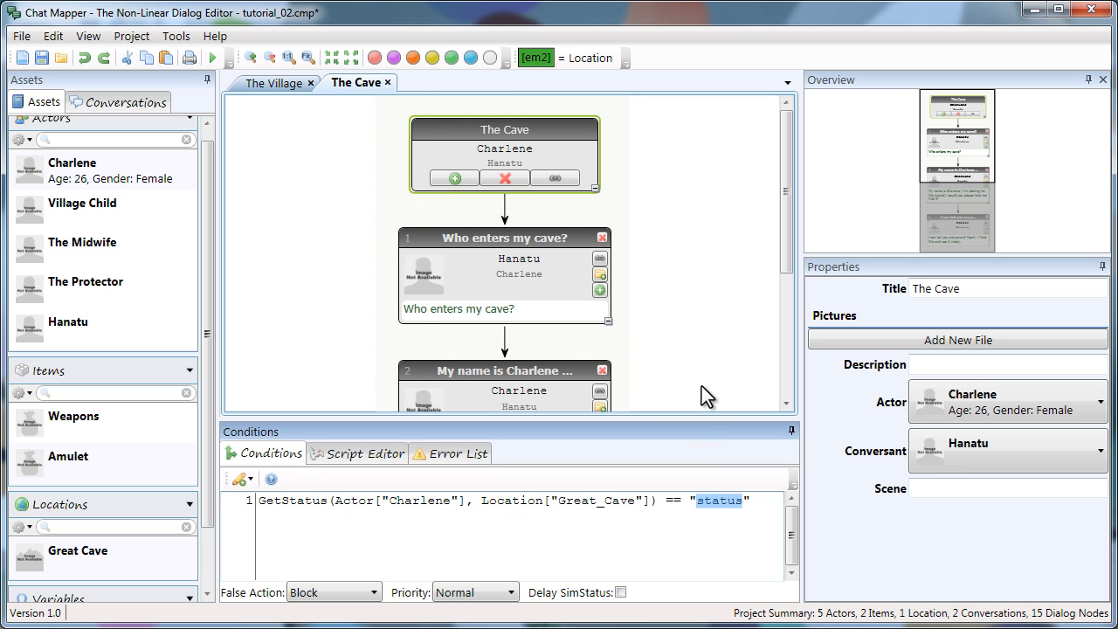
text(LearnedAbout)
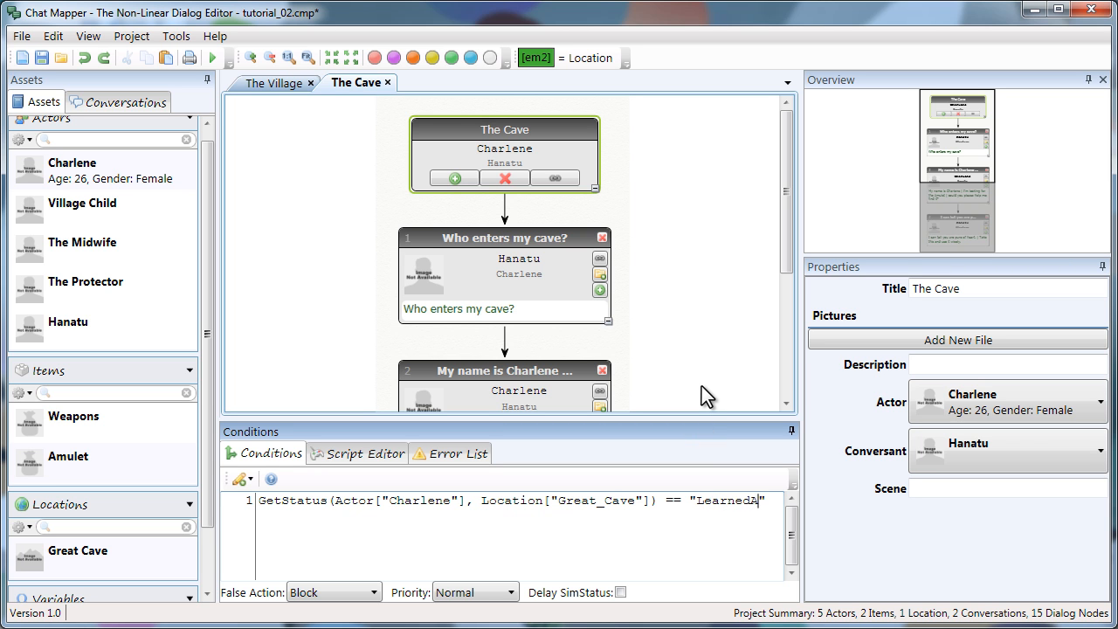
click(666, 291)
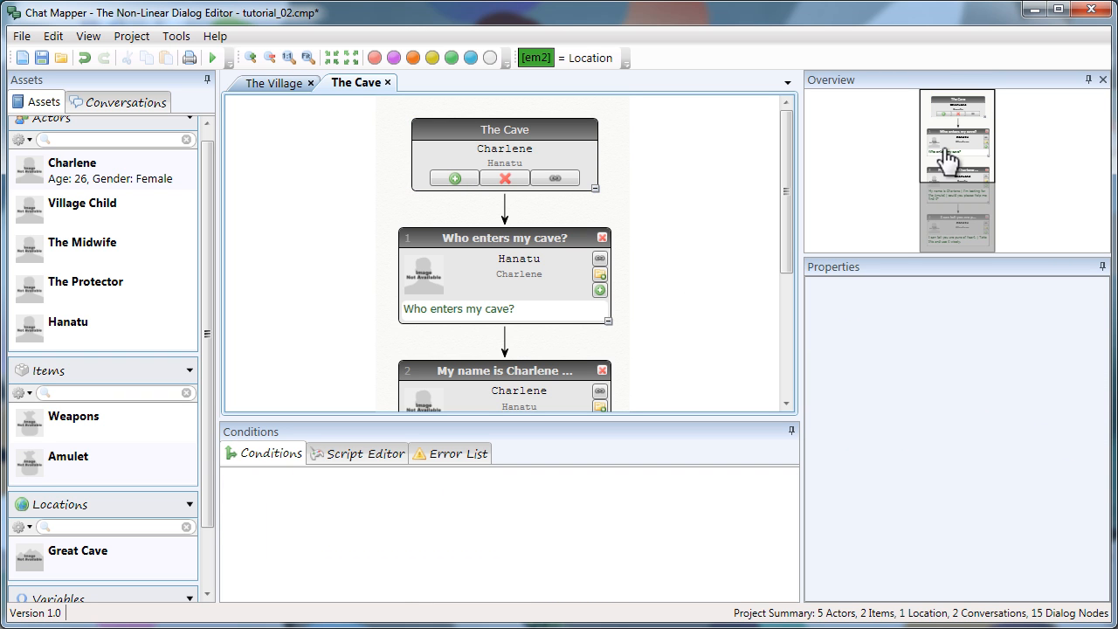
Step: Set the menu text of the "My name is Charlene ..." node in The Cave to "Be Nice"
drag(952, 154, 985, 211)
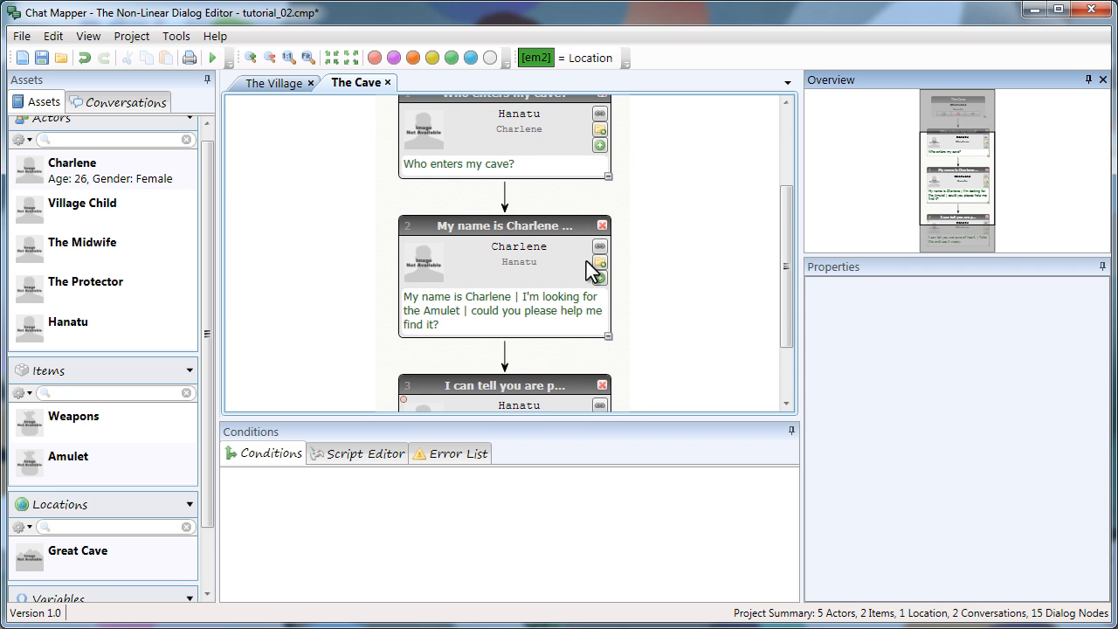
mouse_move(785, 242)
mouse_down()
mouse_move(784, 232)
mouse_move(796, 238)
mouse_up()
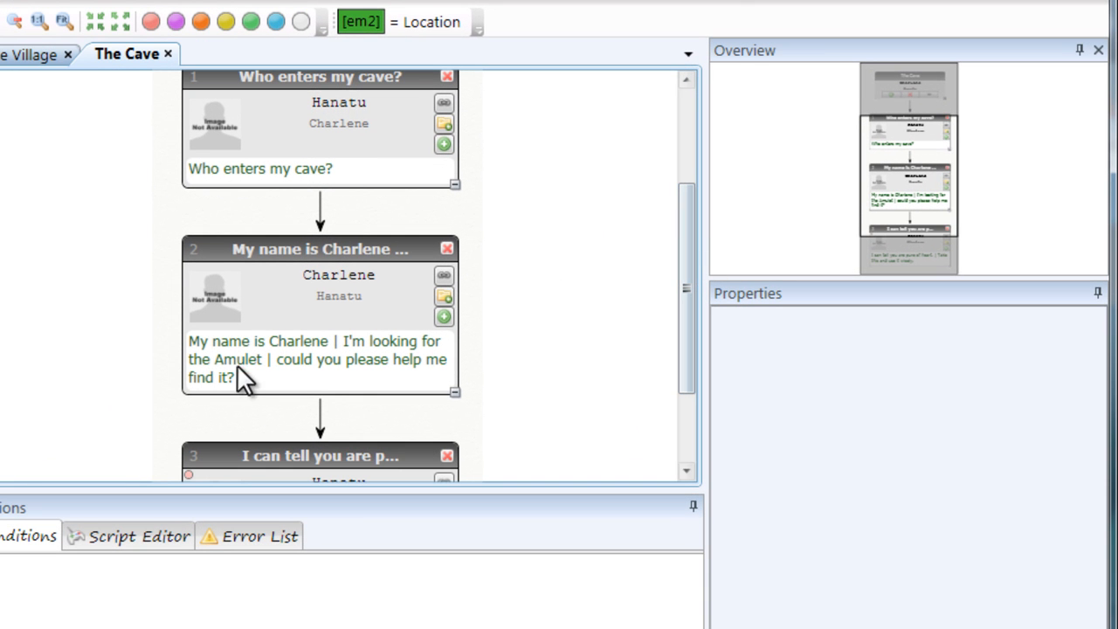
click(317, 294)
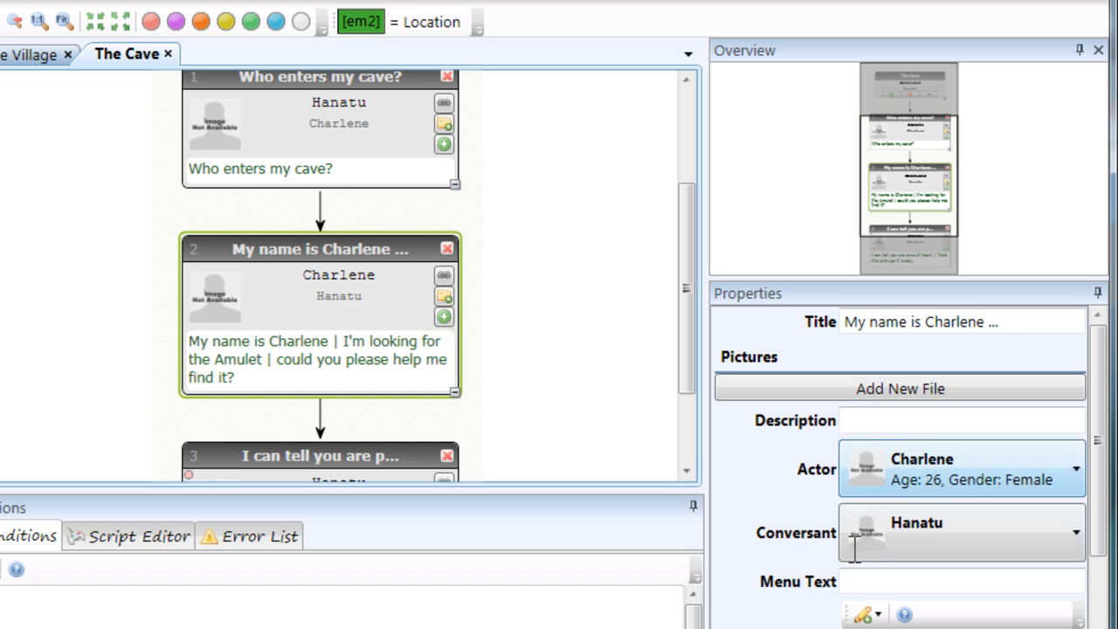
click(880, 584)
text(Be Nice)
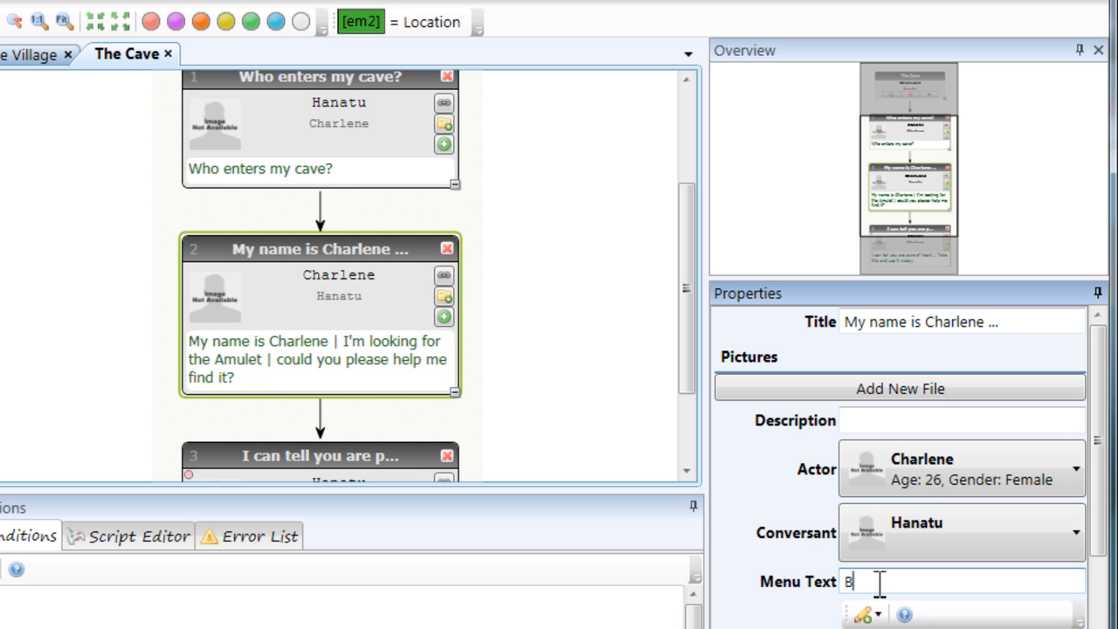
click(545, 306)
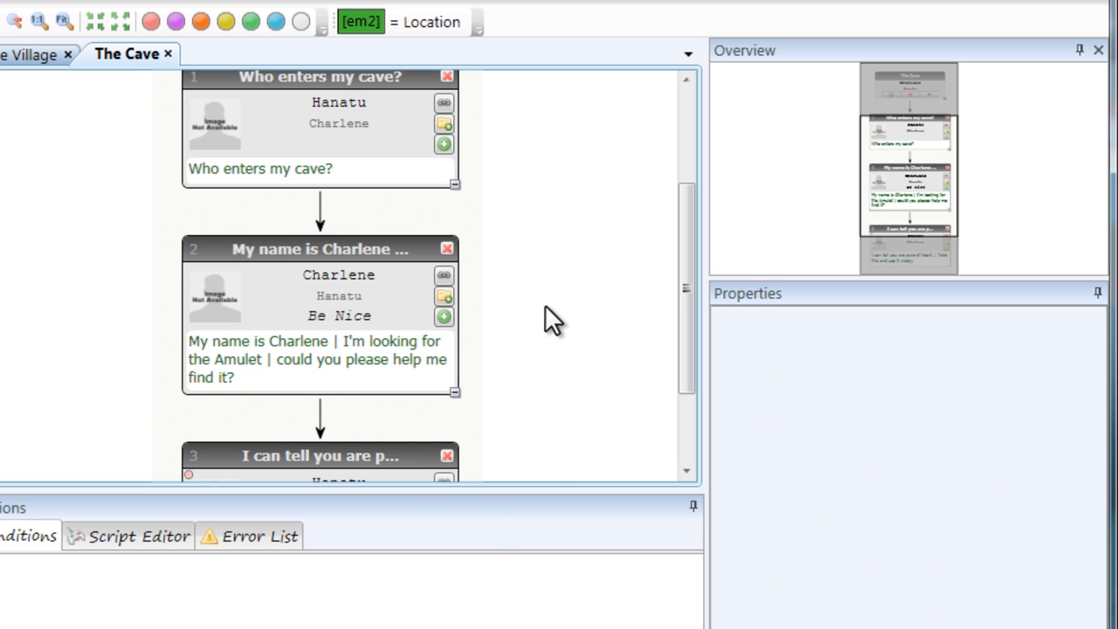
Step: Insert a new group before the "My name is Charlene ..." node and title it "Nice/Mean"
click(316, 284)
right_click(326, 305)
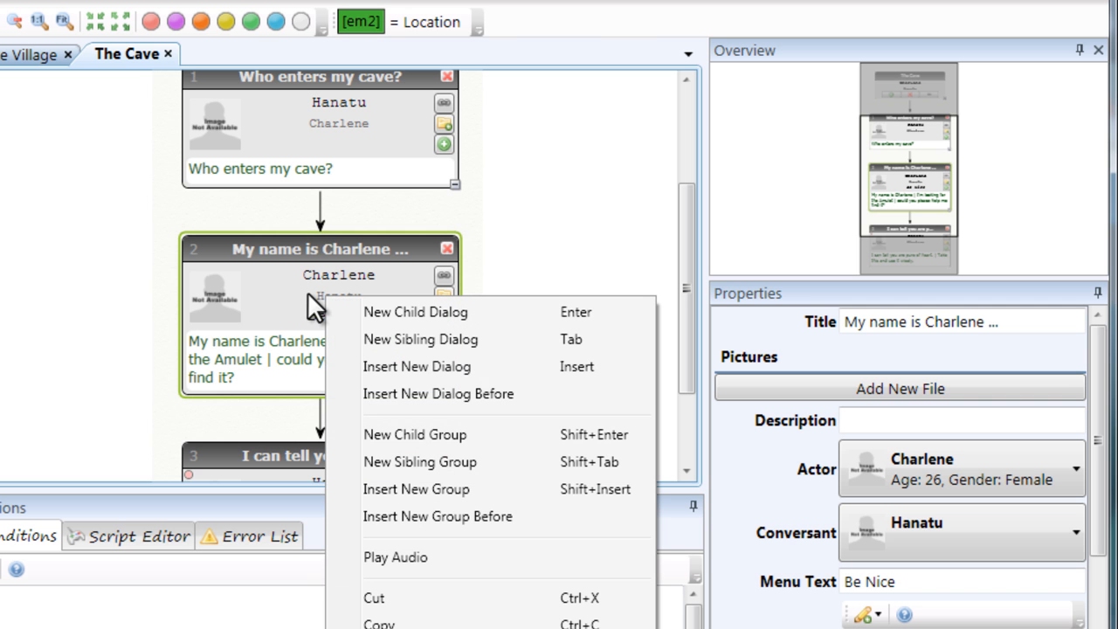
click(440, 515)
scroll(532, 387, down, 2)
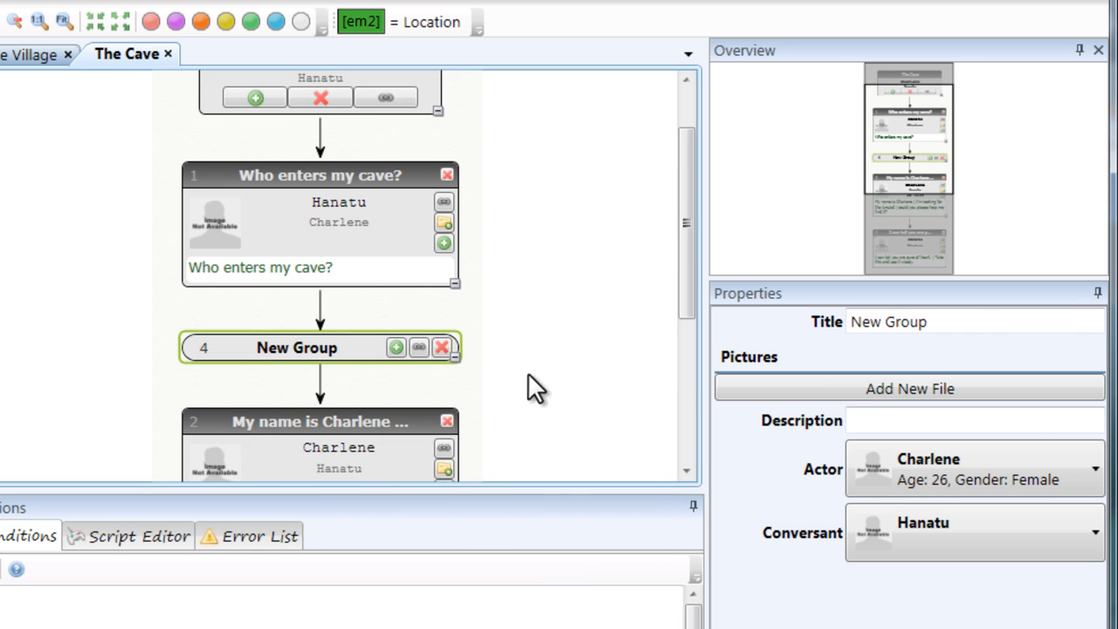
click(968, 320)
key(ctrl+a)
text(Nice)
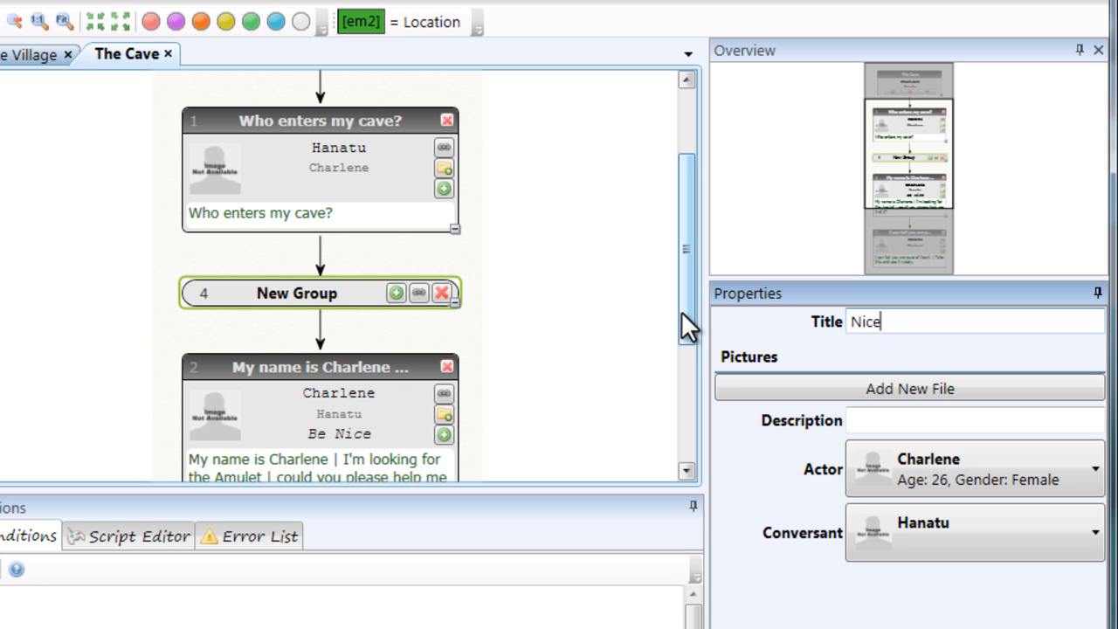
text(/Mean)
click(549, 288)
Step: Colour the Nice/Mean group node orange
click(307, 294)
click(201, 22)
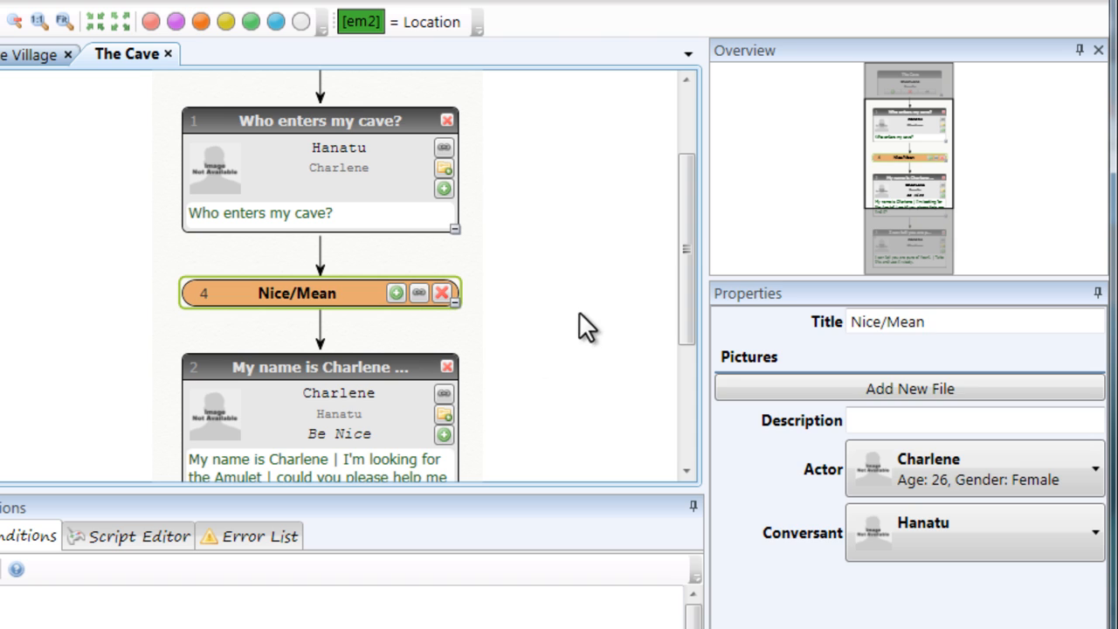
click(579, 314)
Step: Start a new dialog entry under the Nice/Mean group with Charlene as actor and Hanatu as conversant
drag(690, 215, 693, 262)
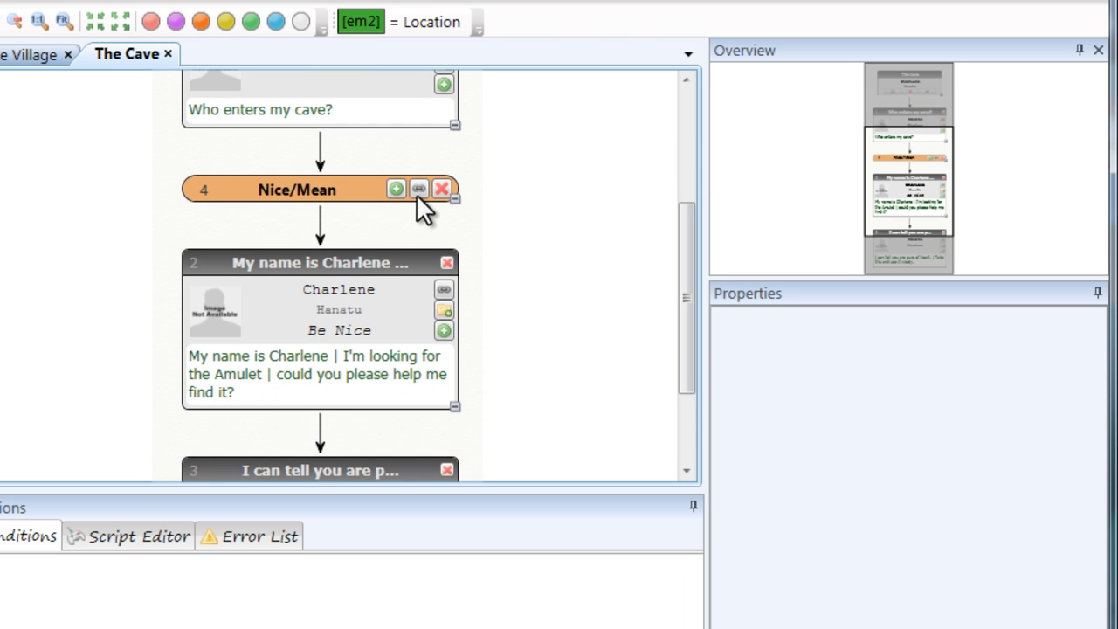
click(395, 187)
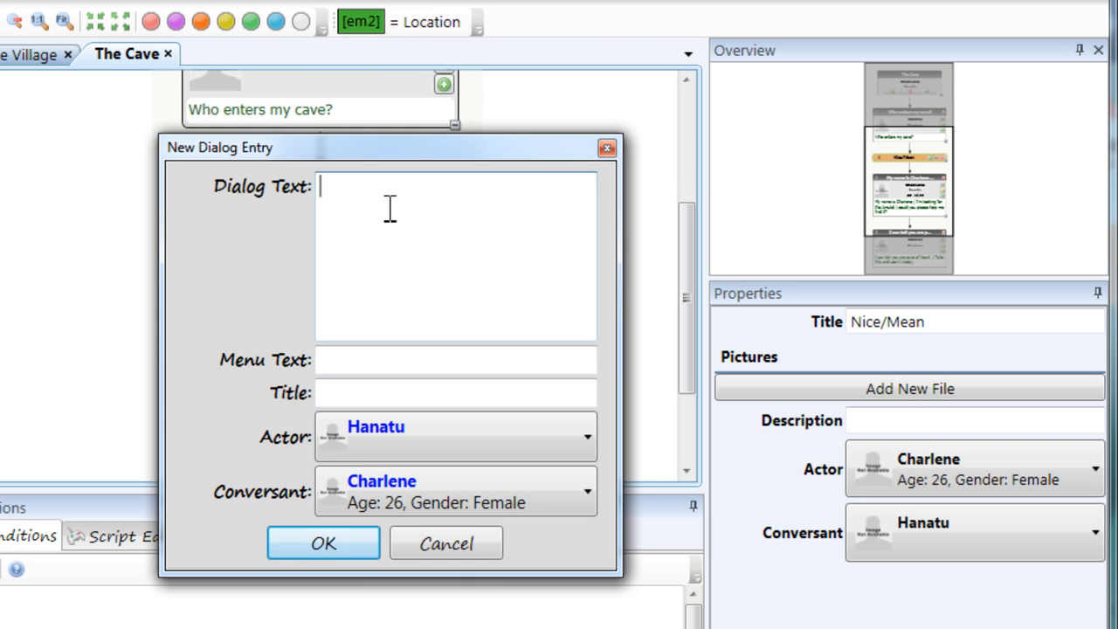
click(383, 440)
click(396, 486)
drag(399, 154, 717, 141)
click(697, 477)
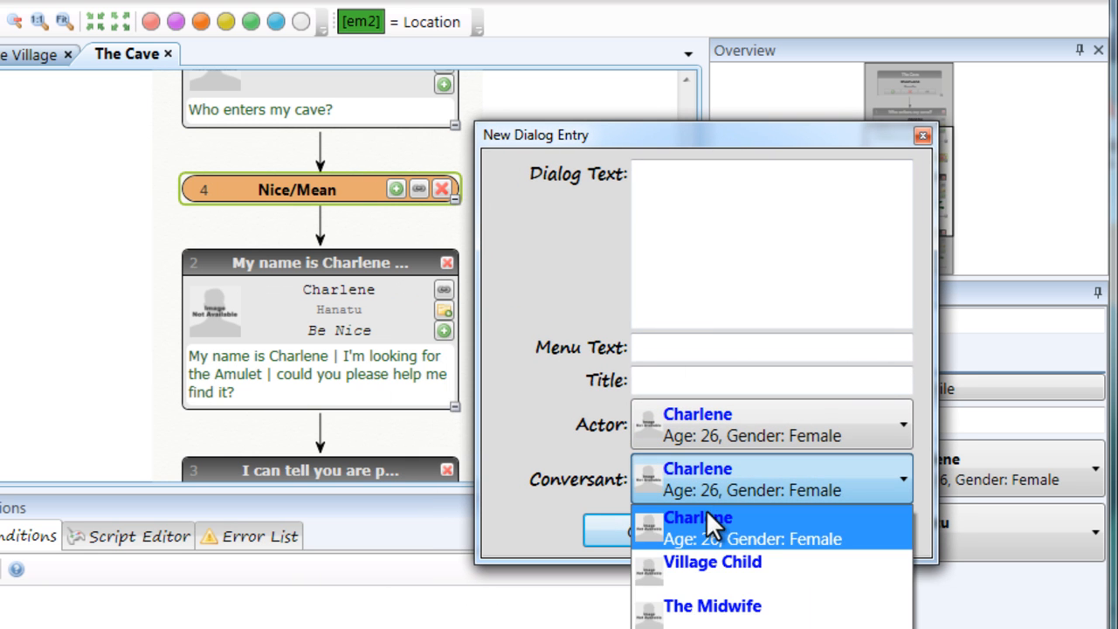
click(699, 628)
Step: Give the new entry the menu text "Be Mean" and dialog "Give me the Amulet! | I know you have it, old man!", and create it
click(669, 345)
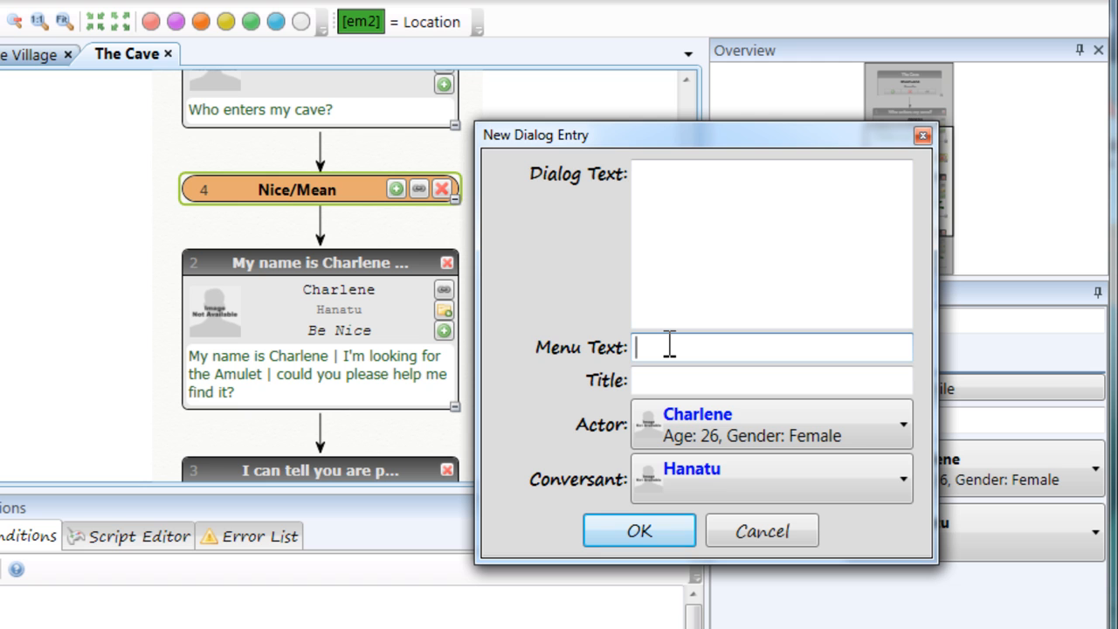
text(Be Mean)
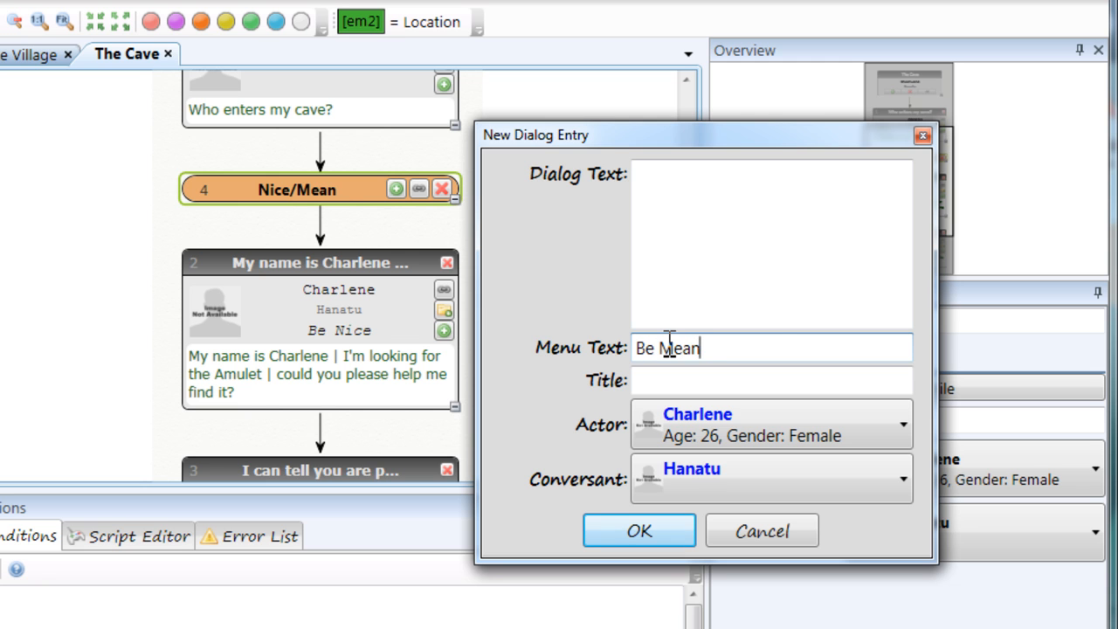
click(680, 218)
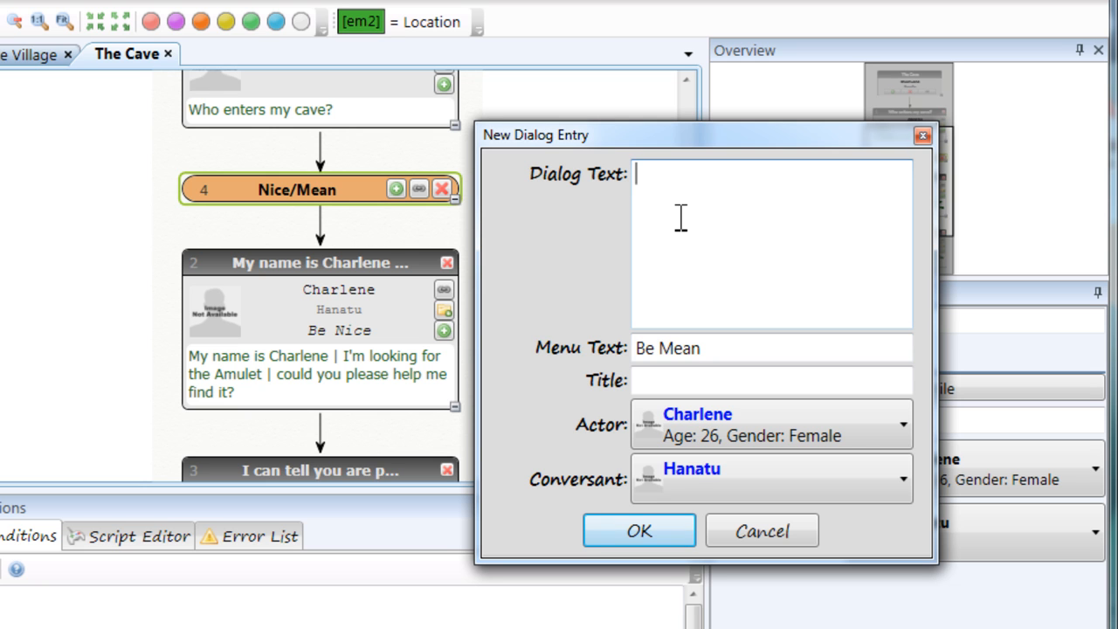
text(Give me )
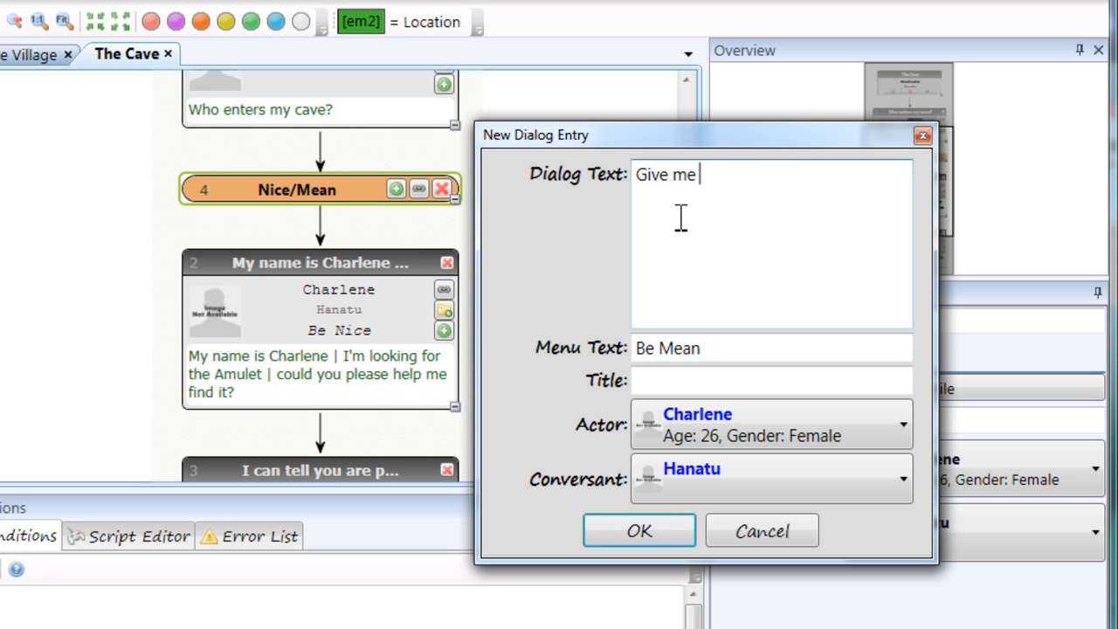
text(the Amulet!)
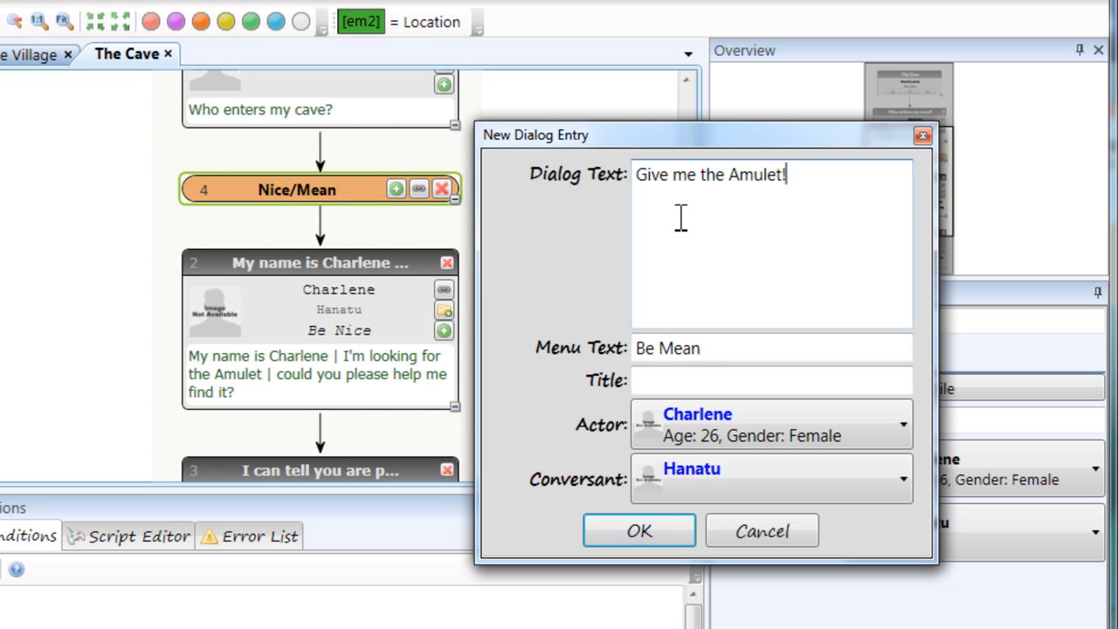
text( | I know you have it, )
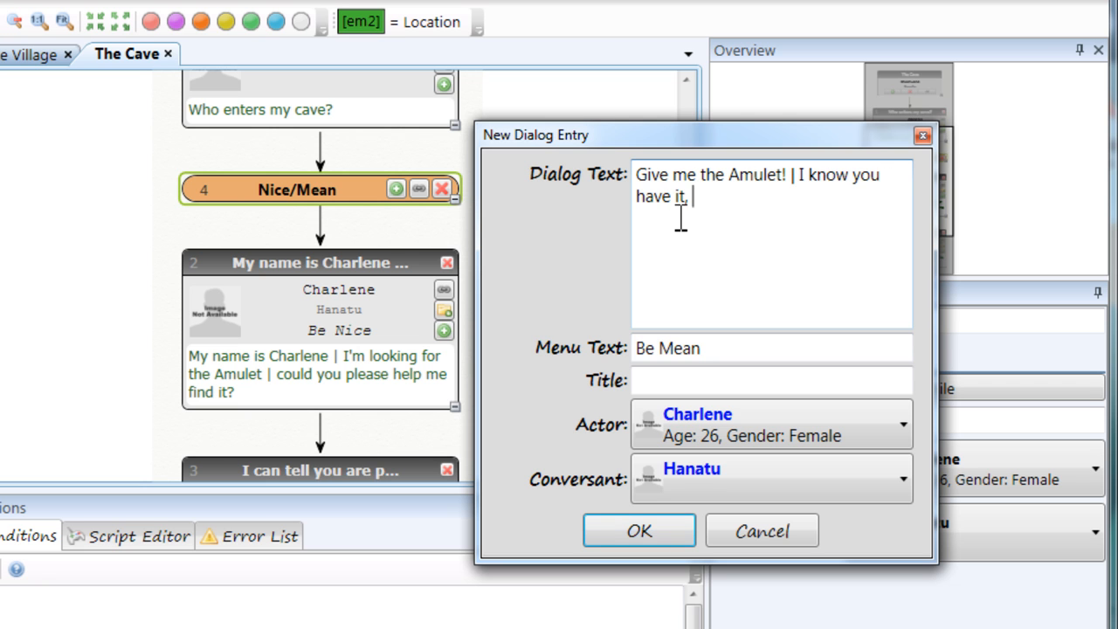
text(old man!)
click(673, 381)
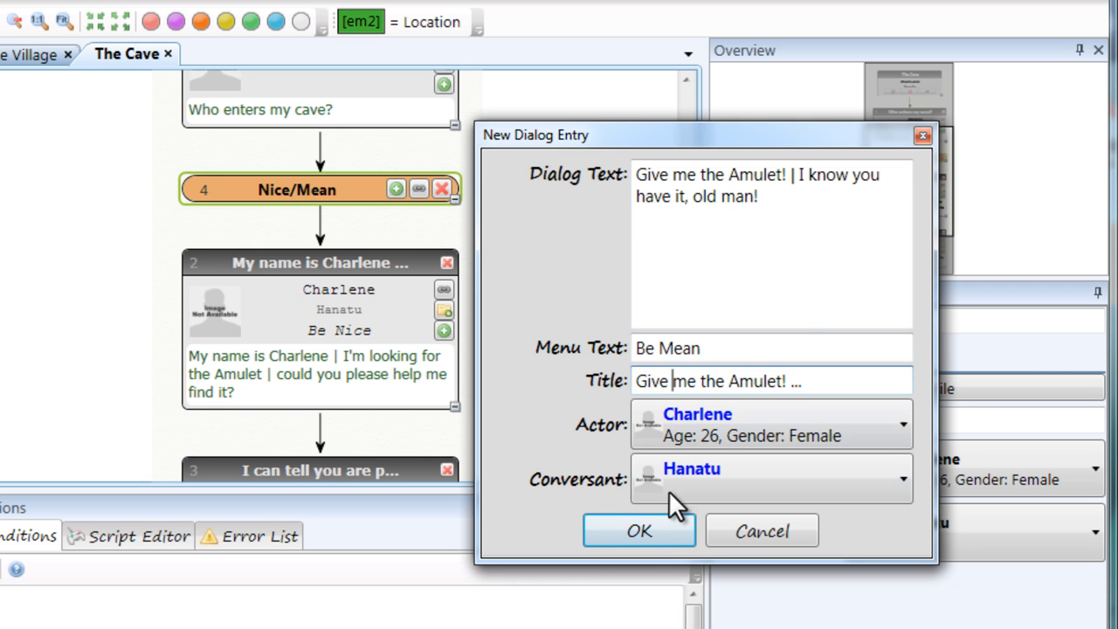
click(619, 541)
Step: Add Hanatu's reply under "Give me the Amulet! ...": "I see you are of mean spirit | This Amulet will give you what you deserve."
drag(861, 212, 874, 242)
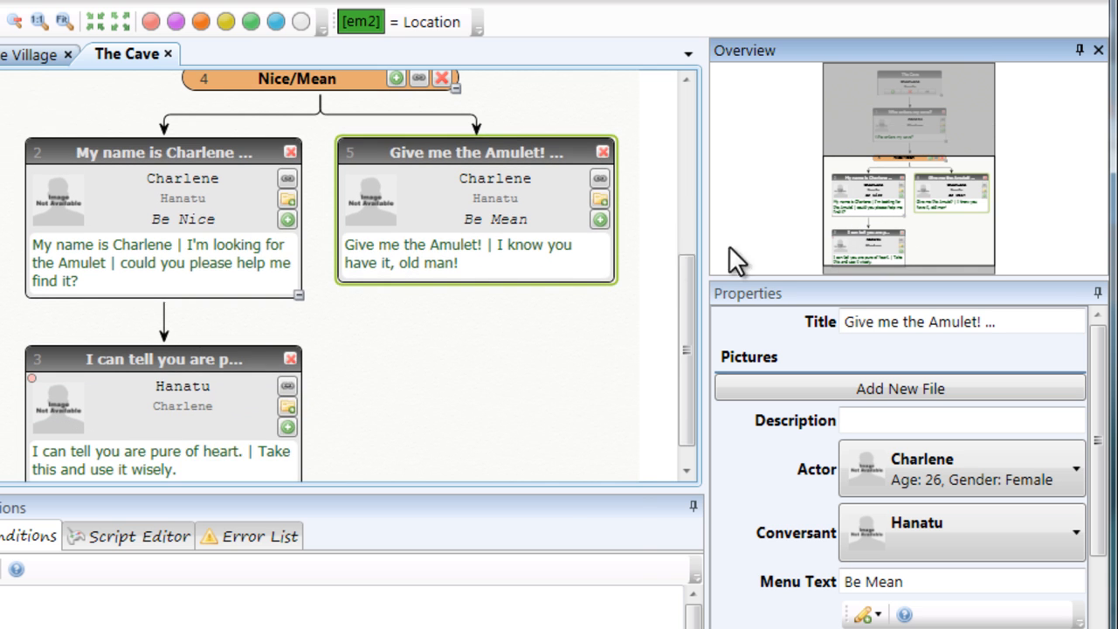
click(601, 220)
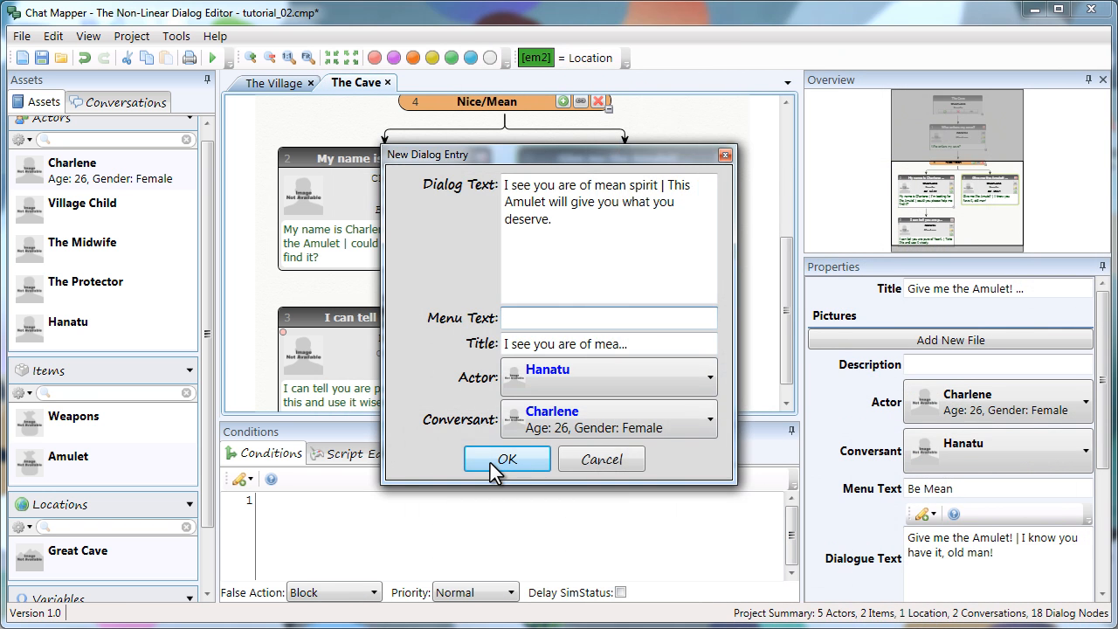
click(507, 459)
Step: Insert a Decrement Relationship call in the script of the "Give me the Amulet! ..." entry
drag(784, 282, 784, 265)
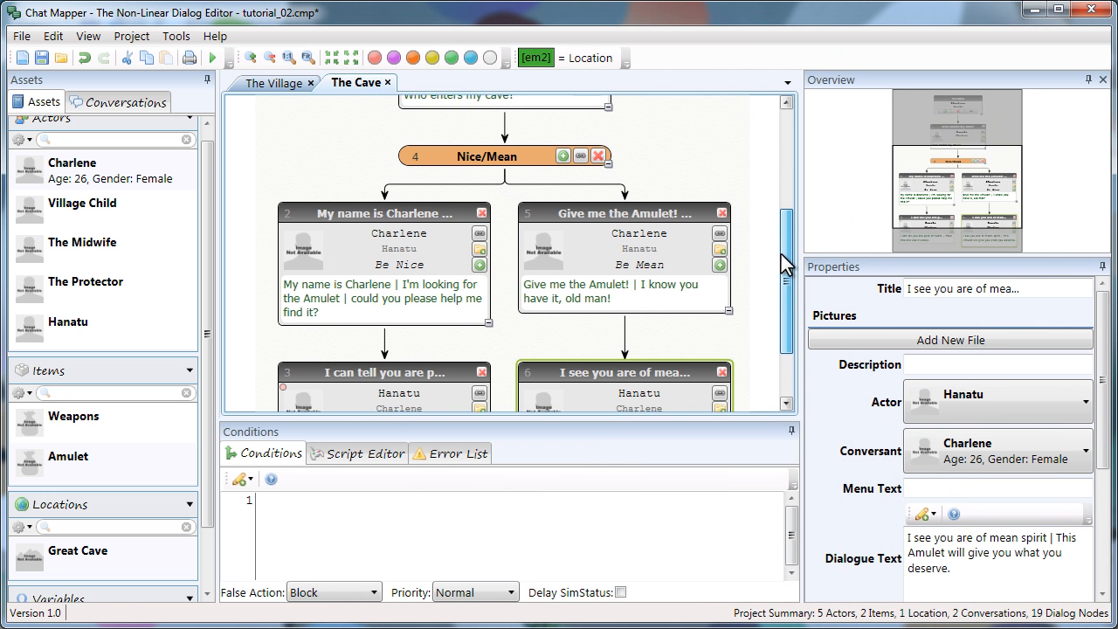
click(587, 266)
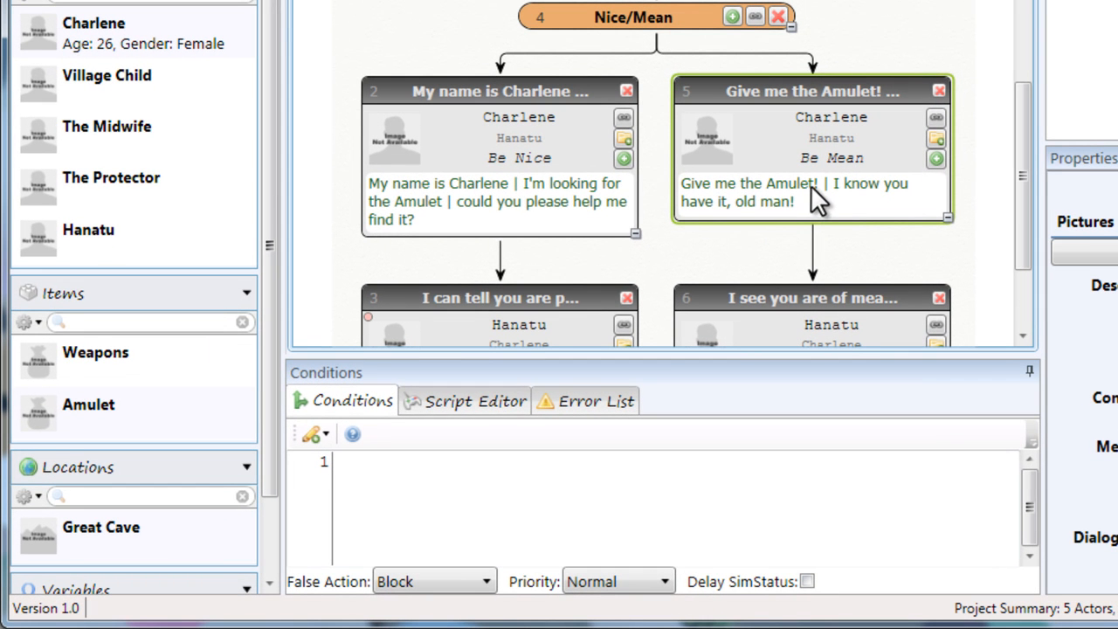
click(437, 404)
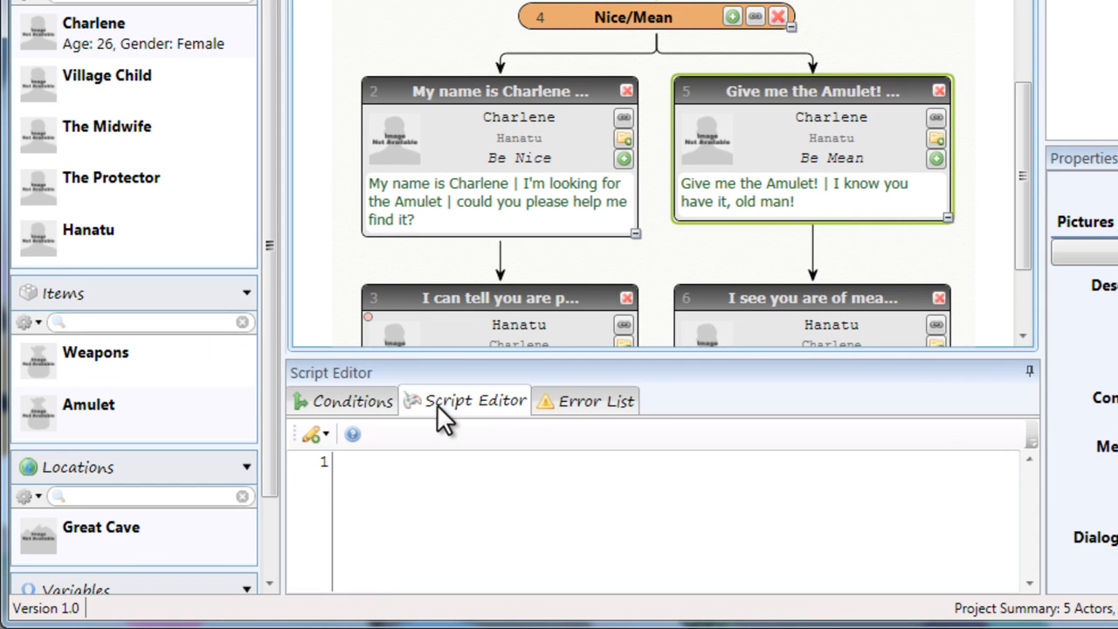
click(316, 440)
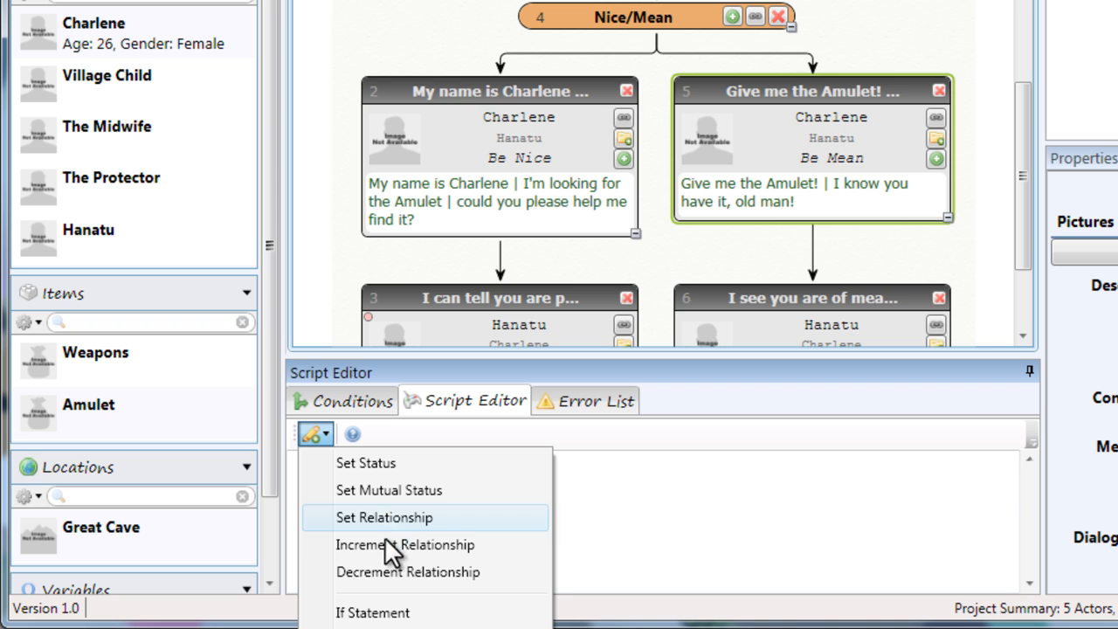
click(396, 568)
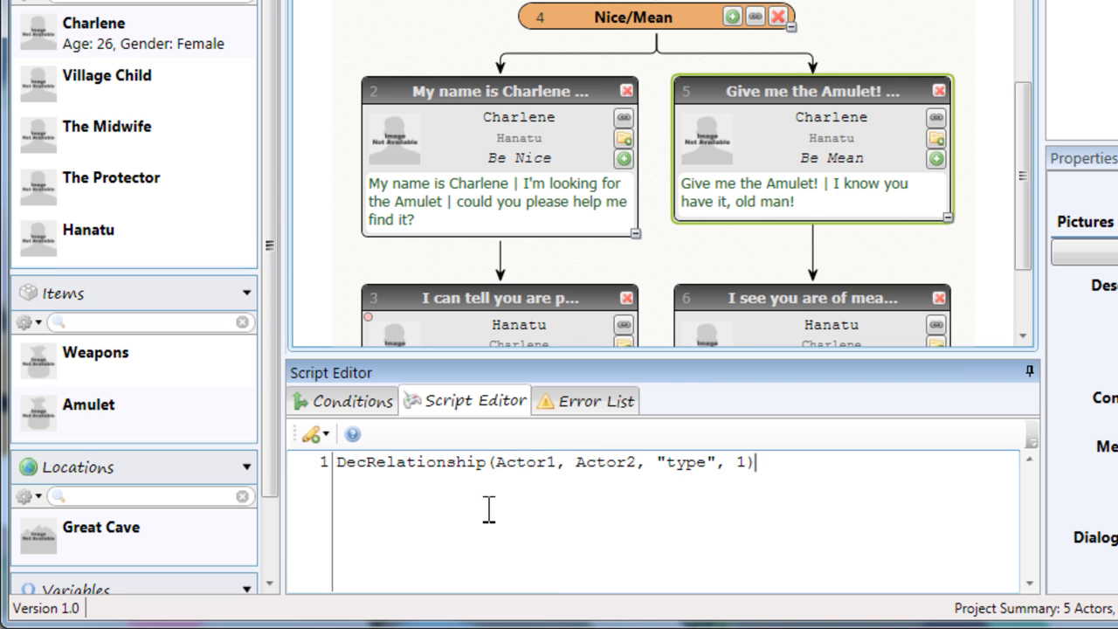
Step: Replace Actor1 with Hanatu and Actor2 with Charlene in the DecRelationship call
double_click(695, 462)
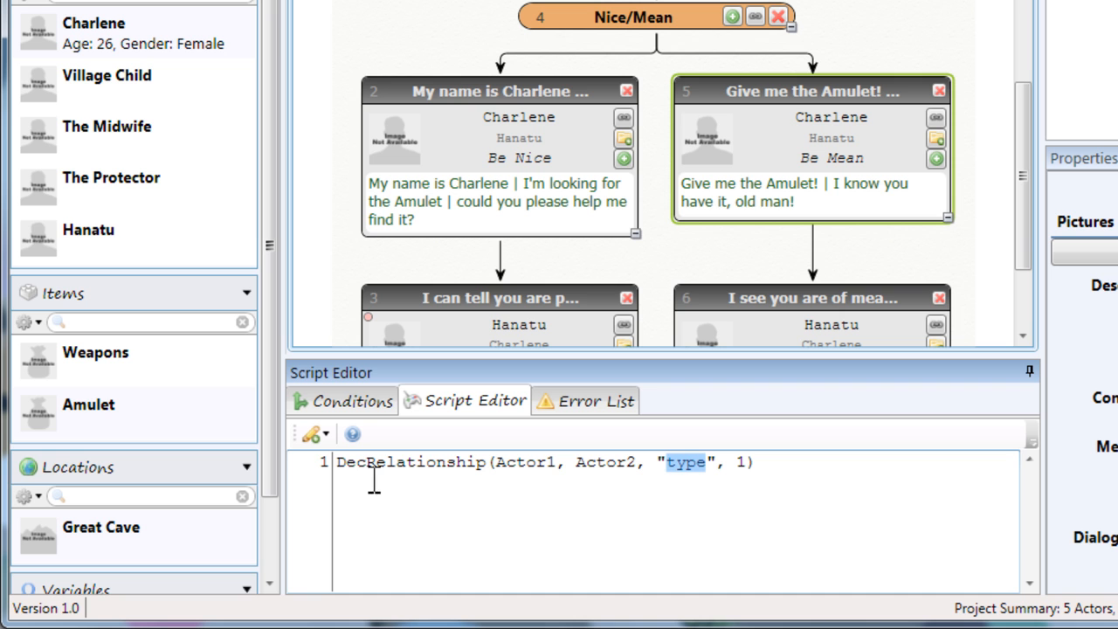
drag(338, 462, 488, 463)
click(628, 462)
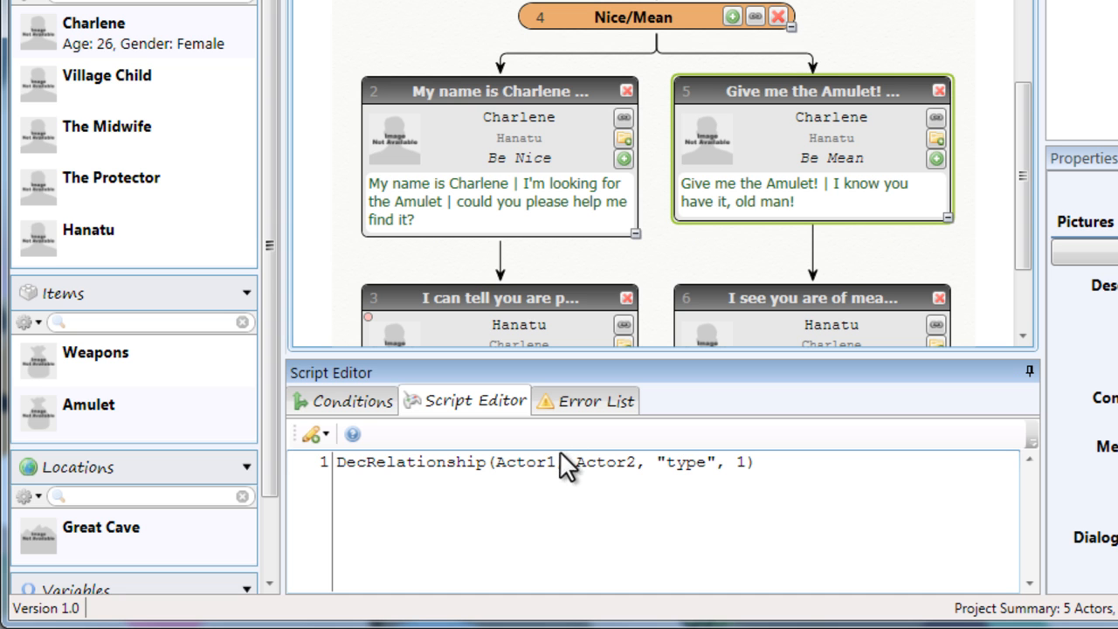
double_click(529, 463)
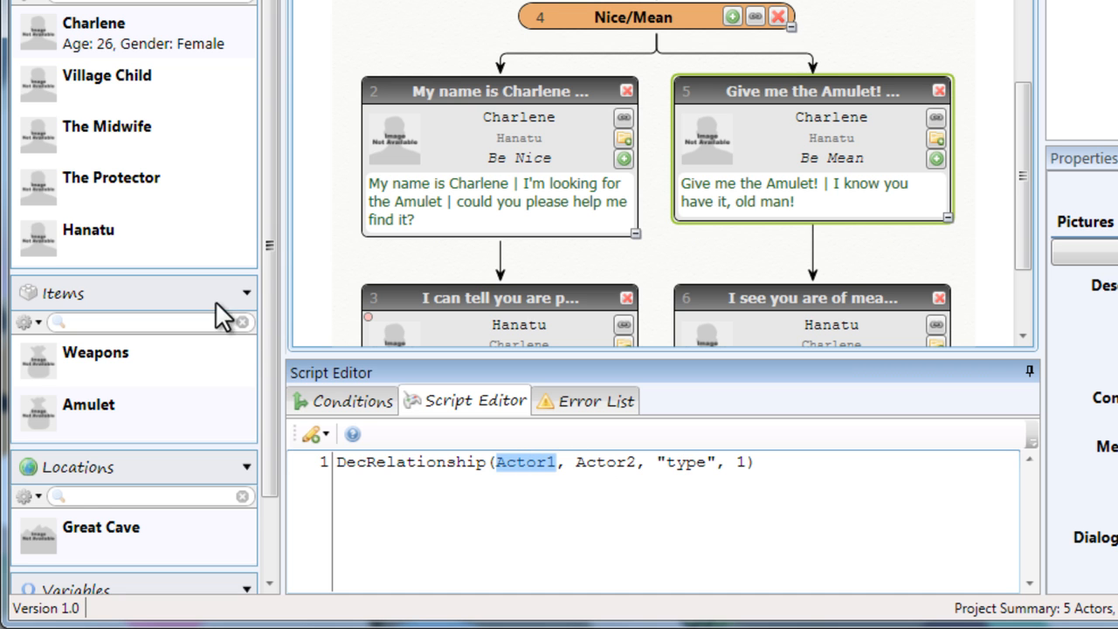
scroll(262, 243, down, 1)
drag(87, 210, 531, 473)
double_click(702, 463)
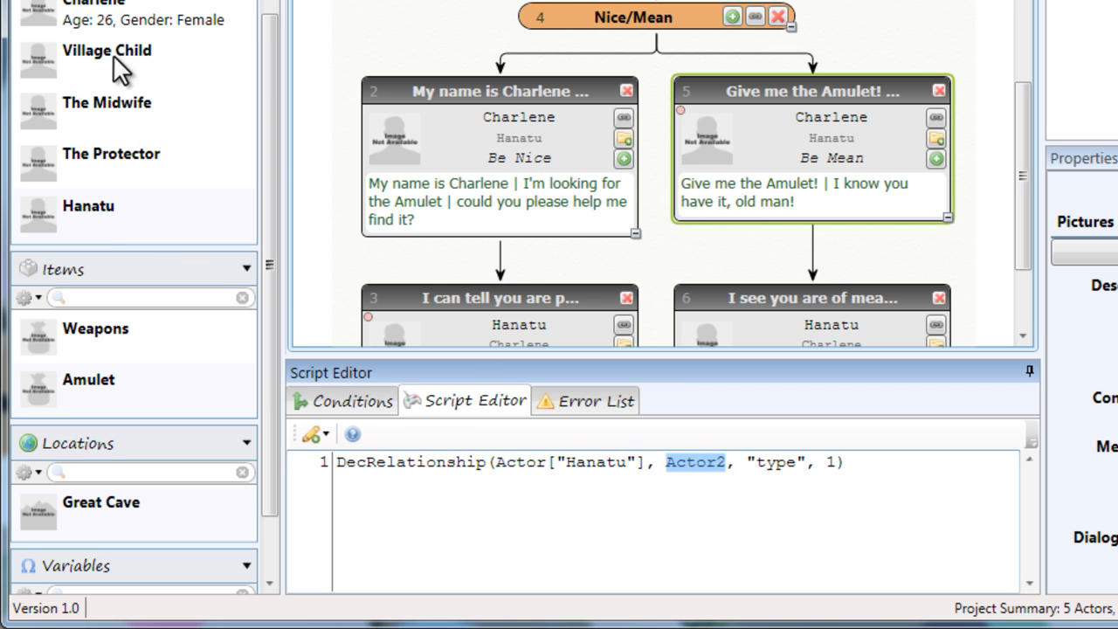
drag(87, 14, 718, 490)
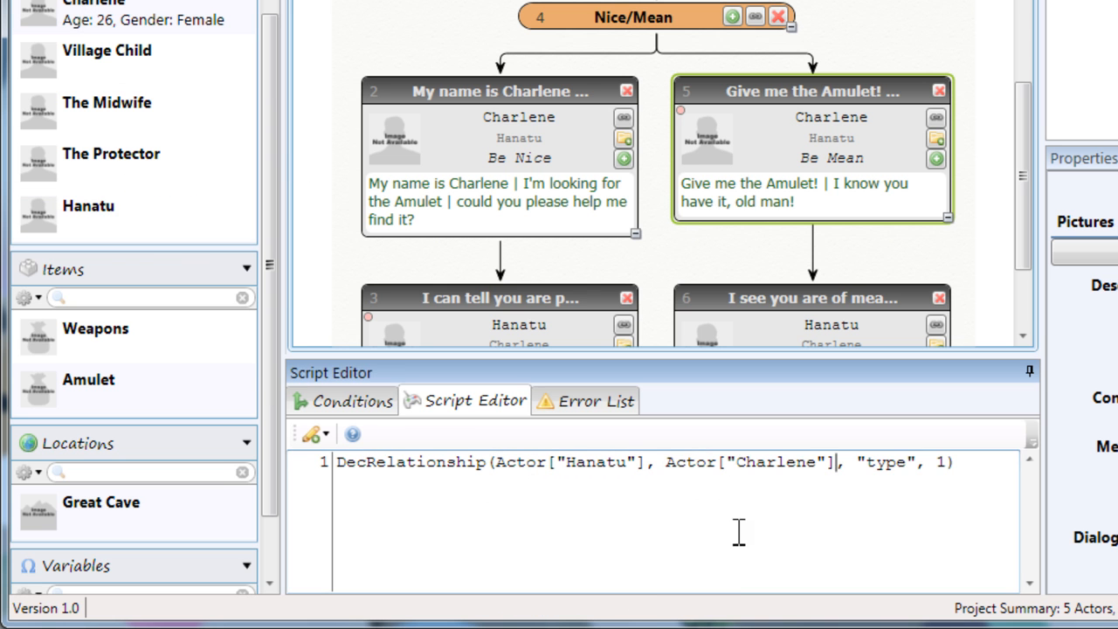
Step: Set the relationship type in the DecRelationship call to "friendly" and deselect the entry
click(541, 476)
double_click(887, 465)
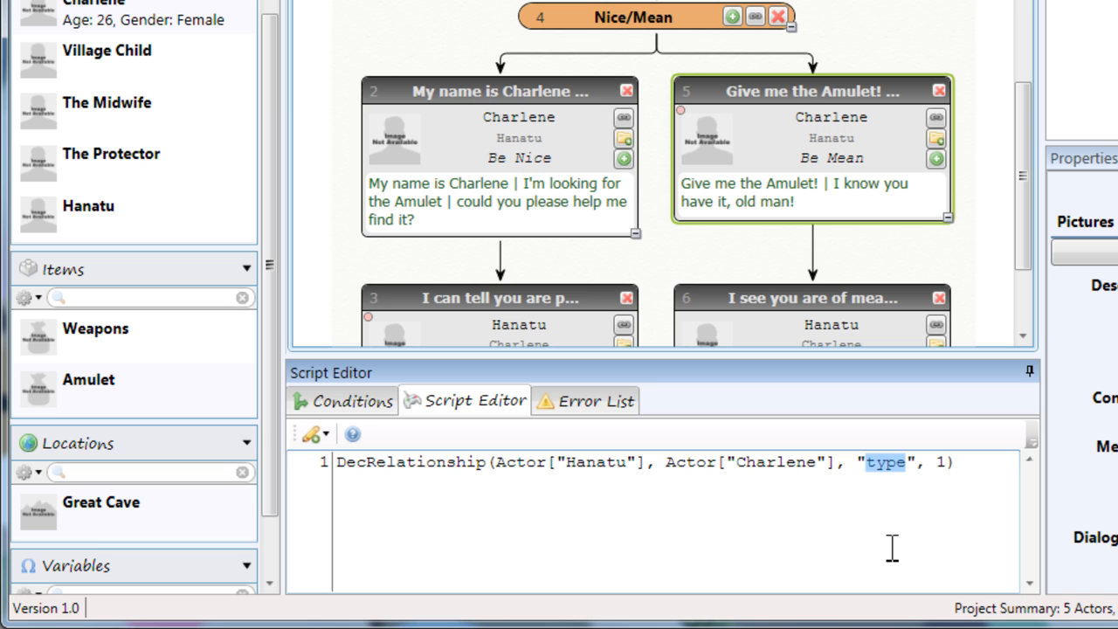
text(frie)
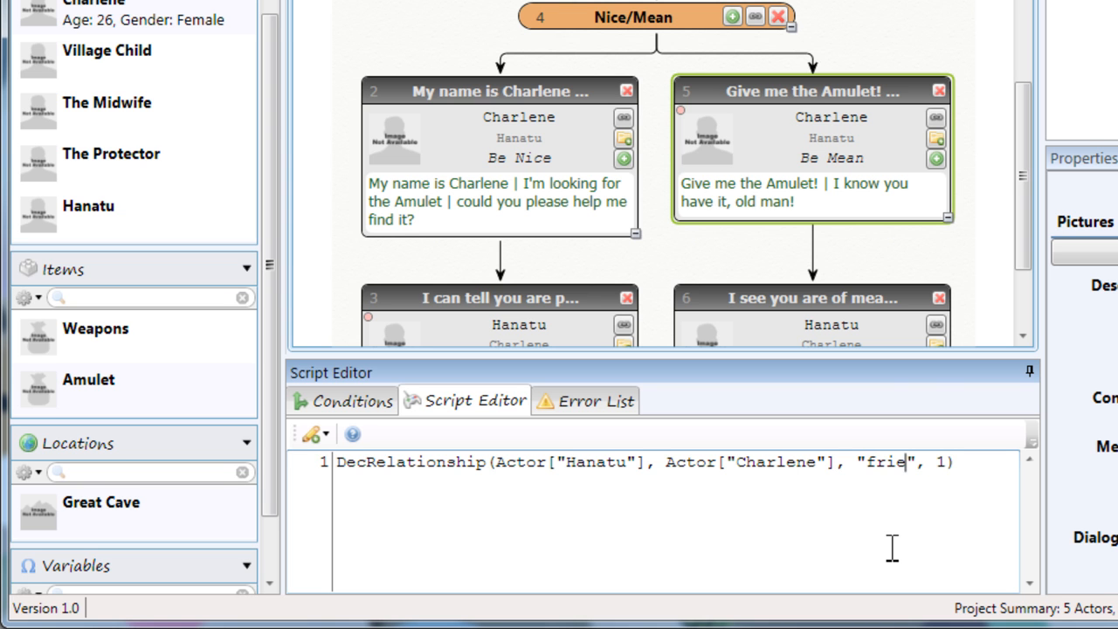
text(ndly)
click(892, 22)
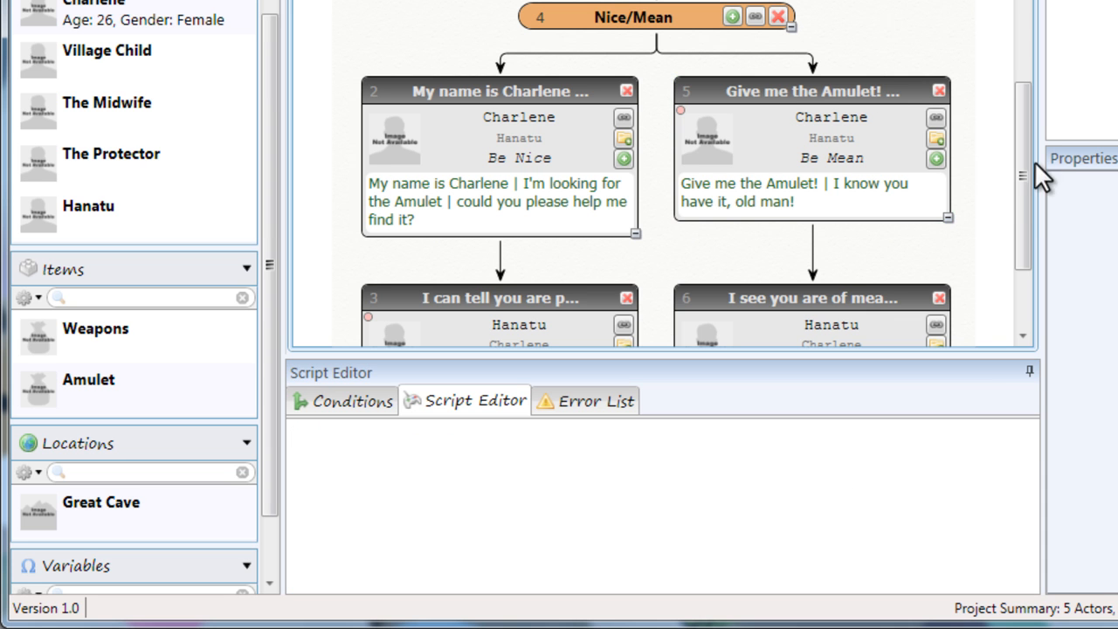
Step: Copy the script Item["Amulet"].InInventory = true from the "I can tell you are p..." entry to the "I see you are of mea..." entry
drag(1023, 164, 1028, 207)
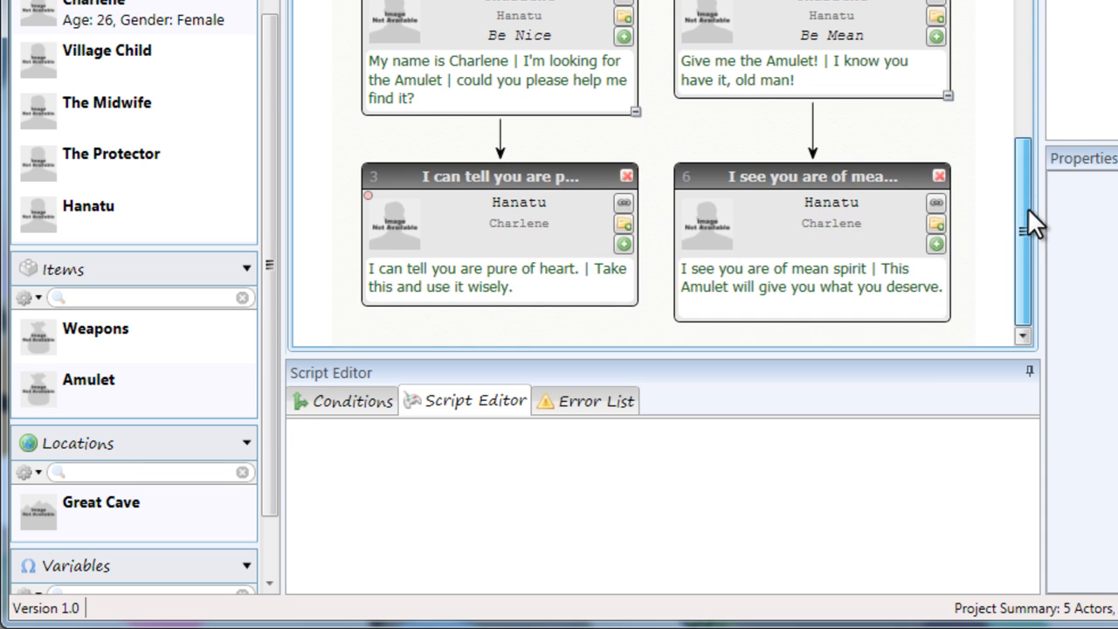
click(784, 210)
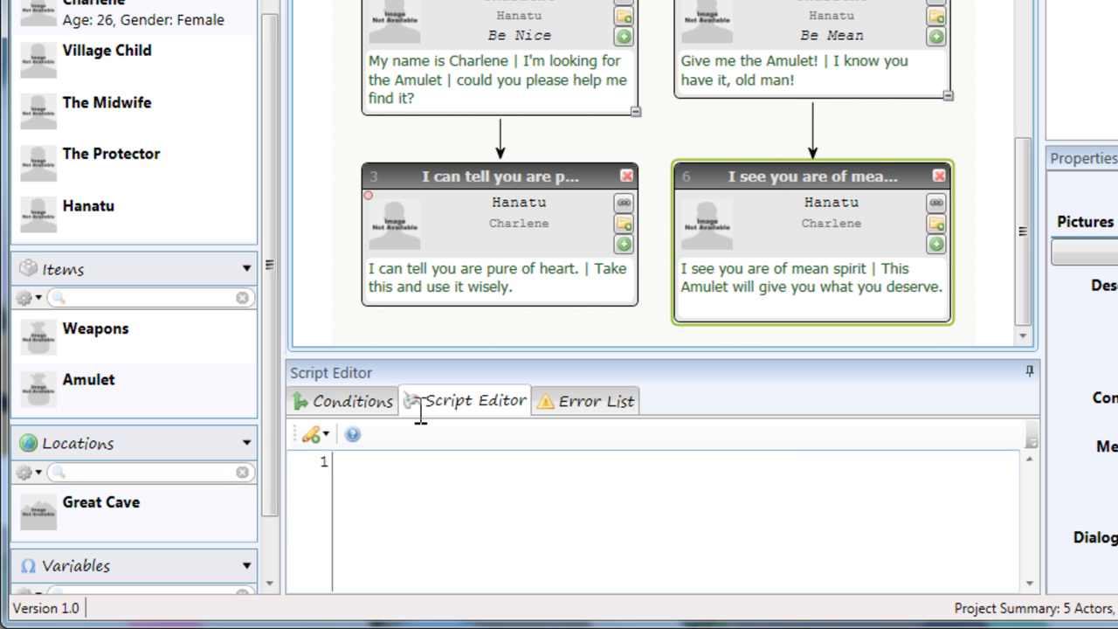
click(508, 190)
drag(705, 482, 241, 452)
key(ctrl+c)
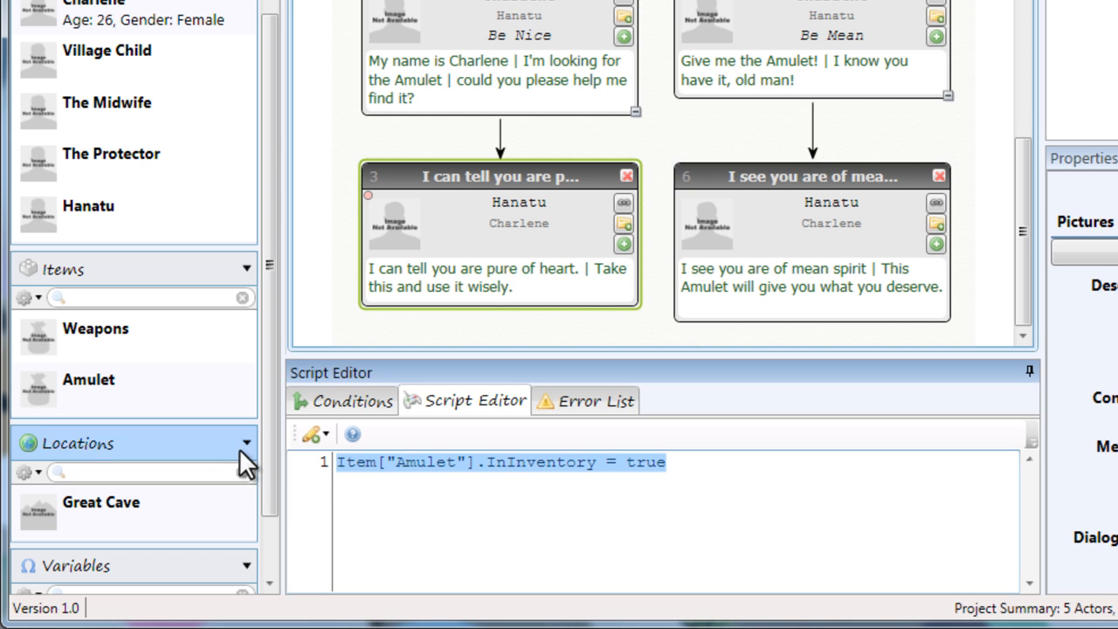
click(791, 193)
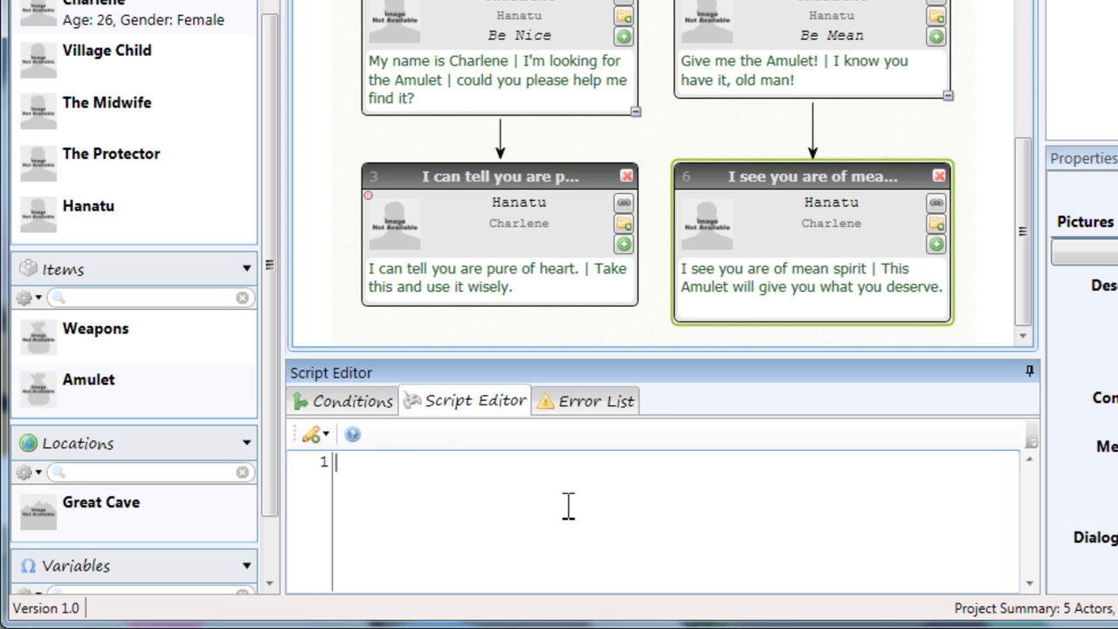
key(ctrl+v)
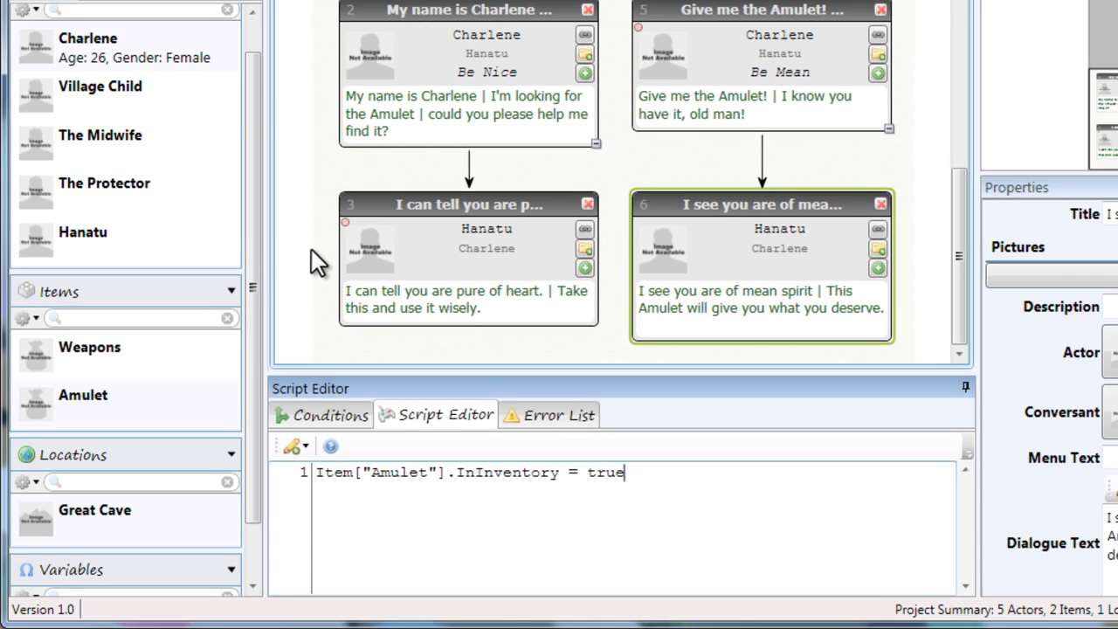
click(311, 251)
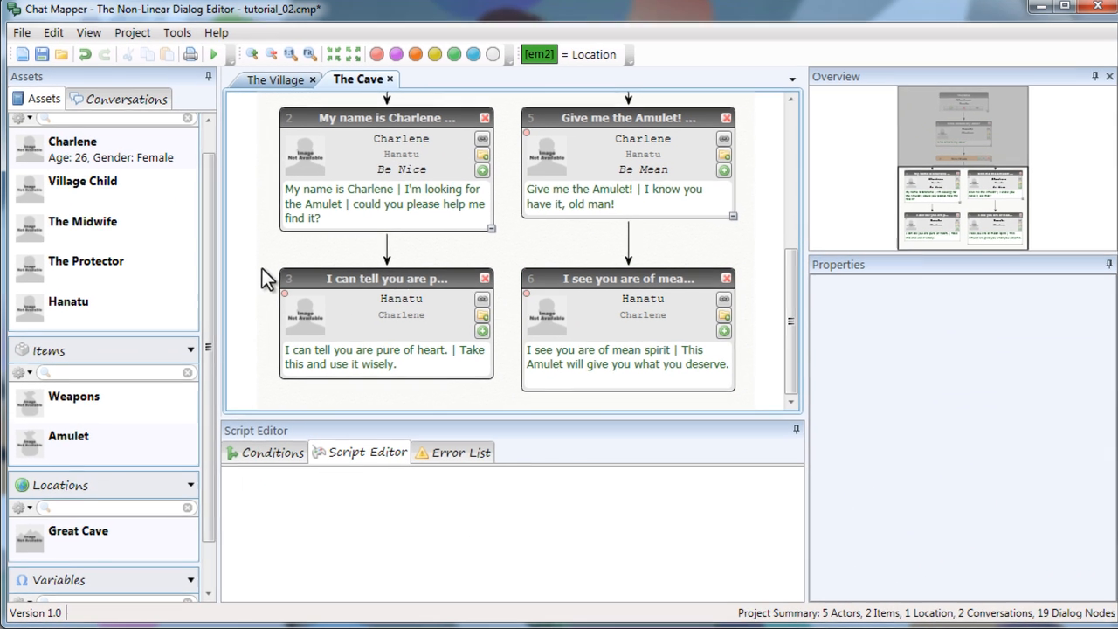
Step: Save the project and bring up the "I am pleased! ..." entry in The Village conversation
click(39, 62)
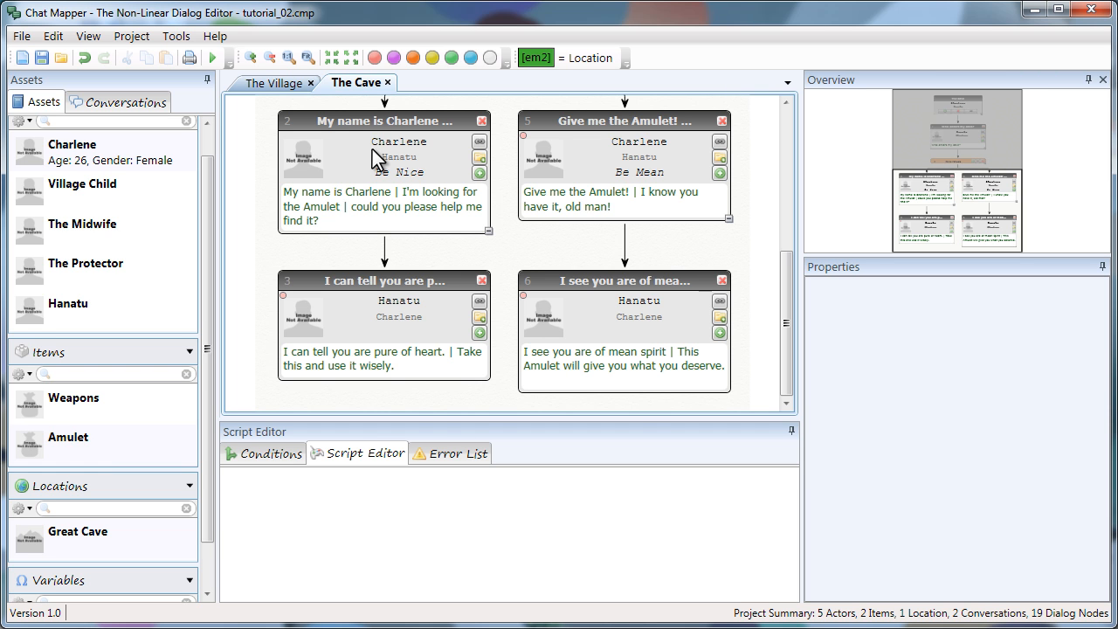
click(267, 85)
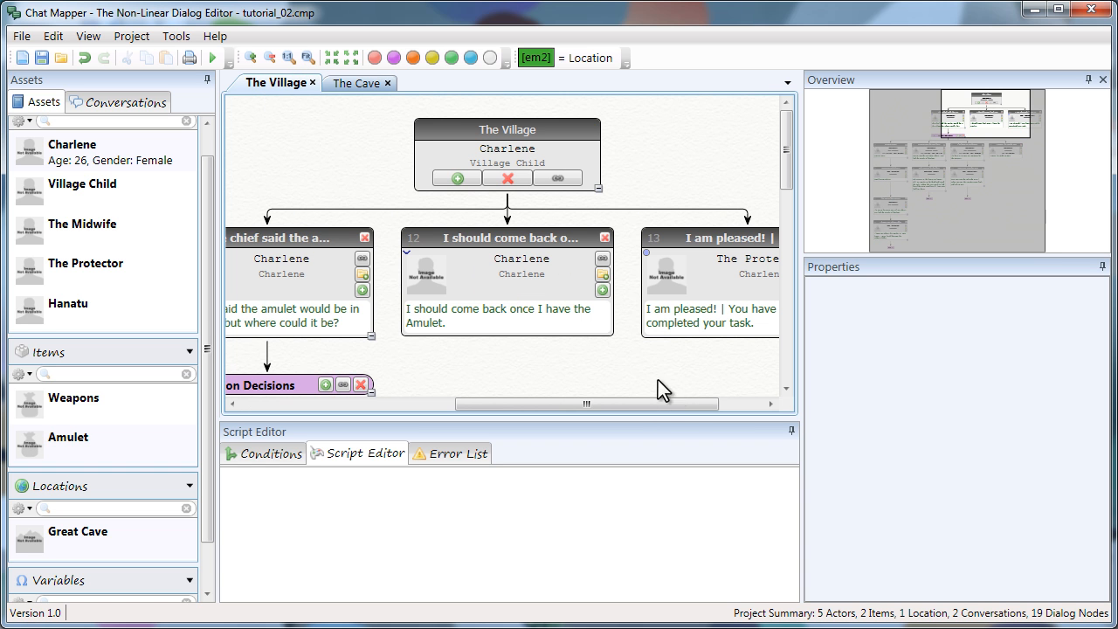
drag(636, 406, 719, 406)
right_click(667, 280)
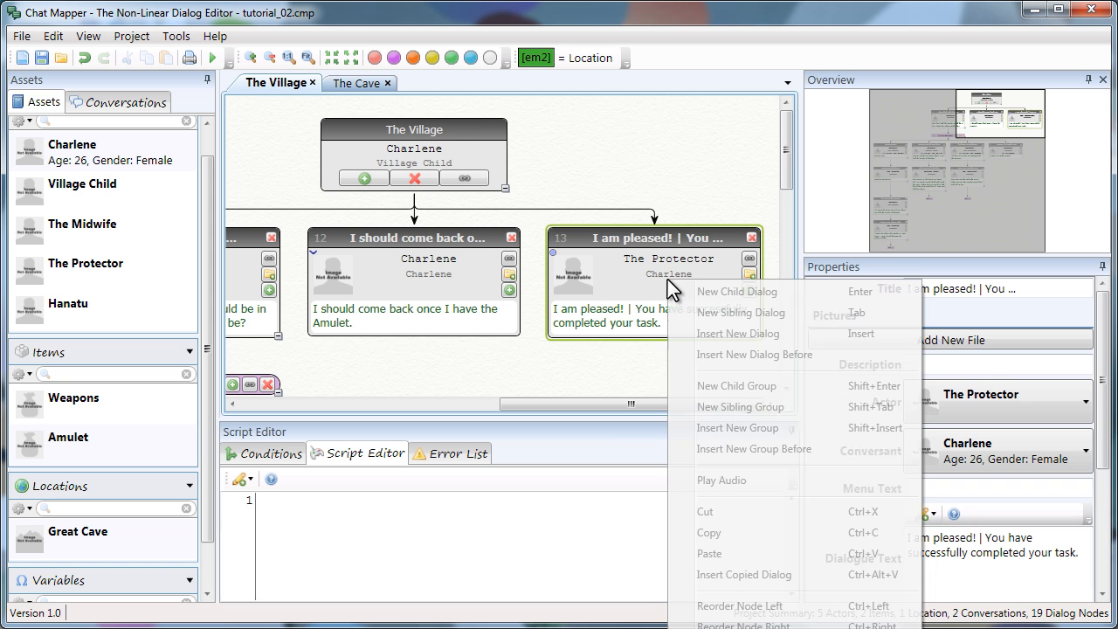
click(739, 428)
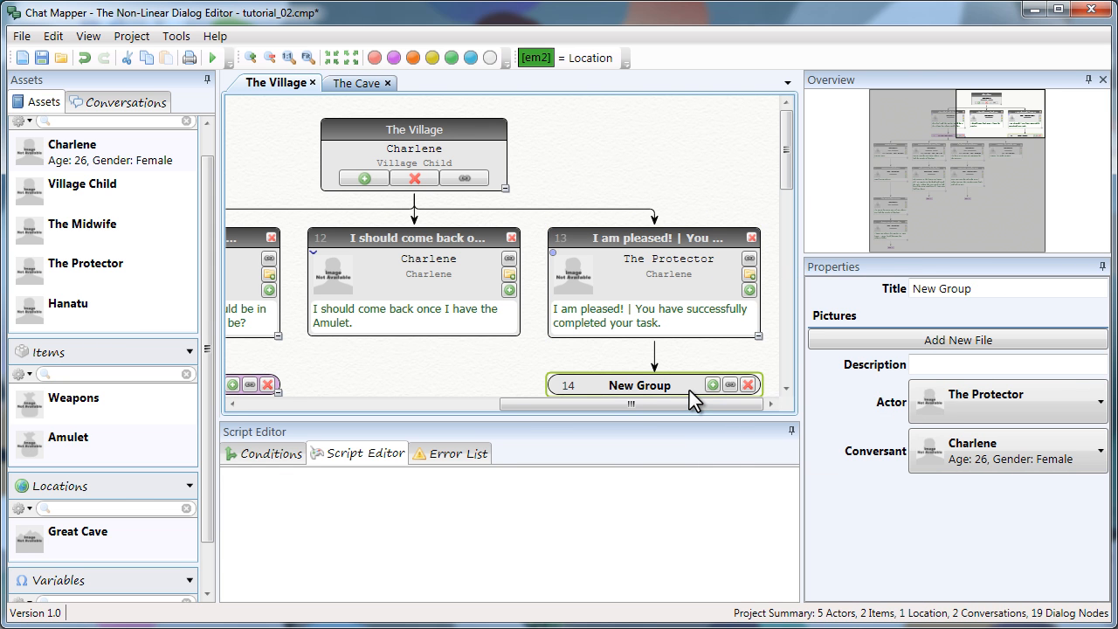
key(ctrl+z)
Step: Insert a group before the "I am pleased! ..." entry, title it "Nice/Mean" and colour it orange
right_click(637, 290)
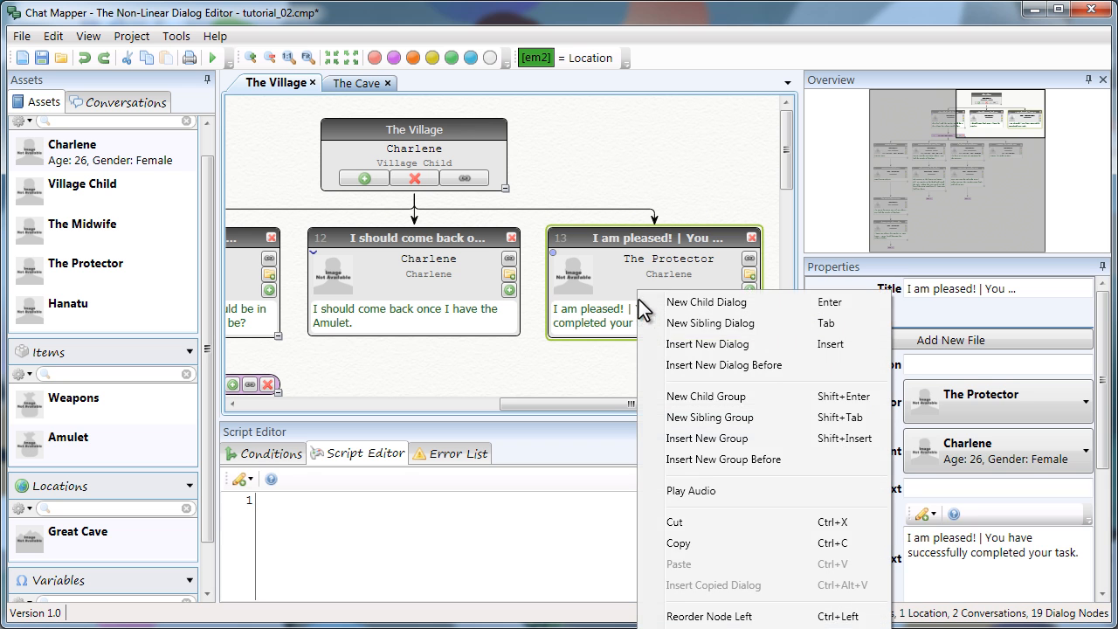
click(709, 460)
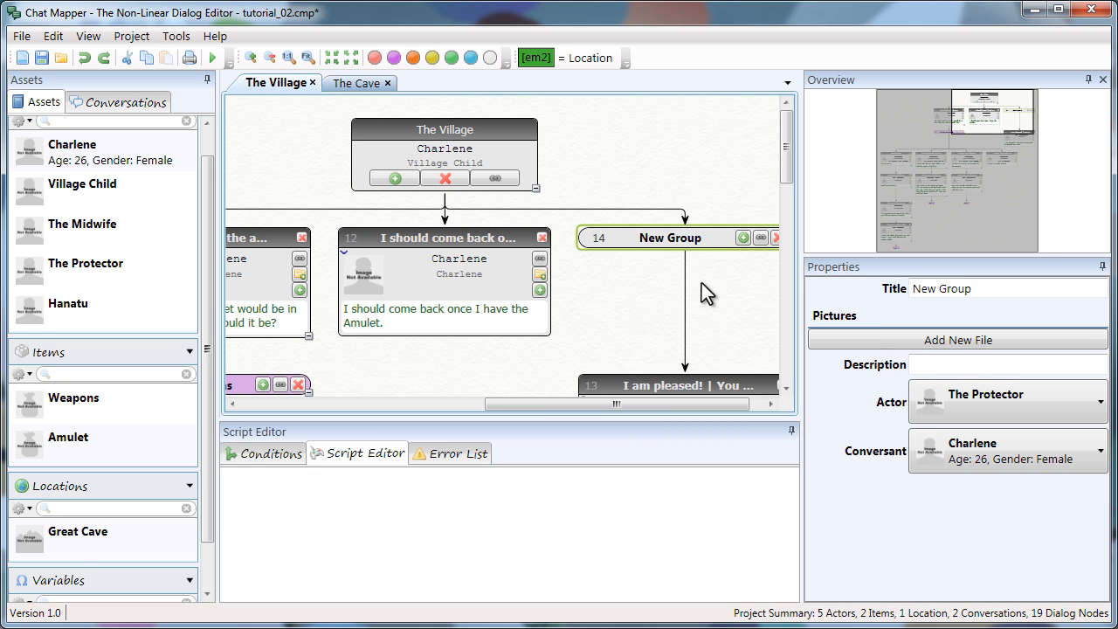
click(996, 290)
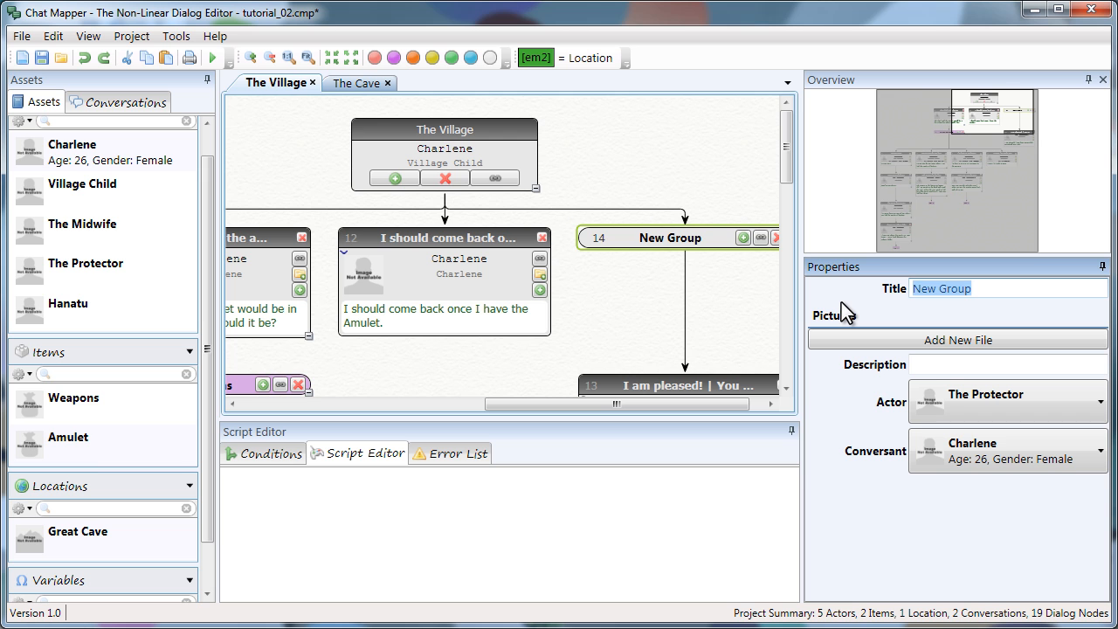
text(Nice/Mean)
click(644, 256)
click(651, 241)
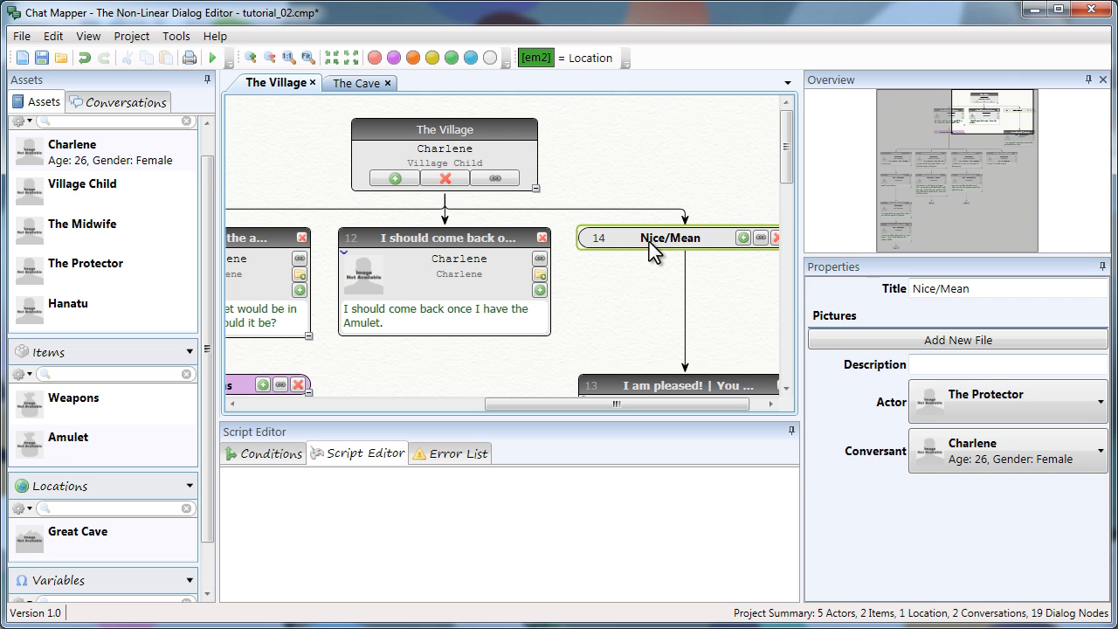
click(413, 58)
Step: Move the condition Item["Amulet"].InInventory == true from the "I am pleased! ..." entry to the Nice/Mean group
drag(1005, 118, 979, 158)
click(650, 284)
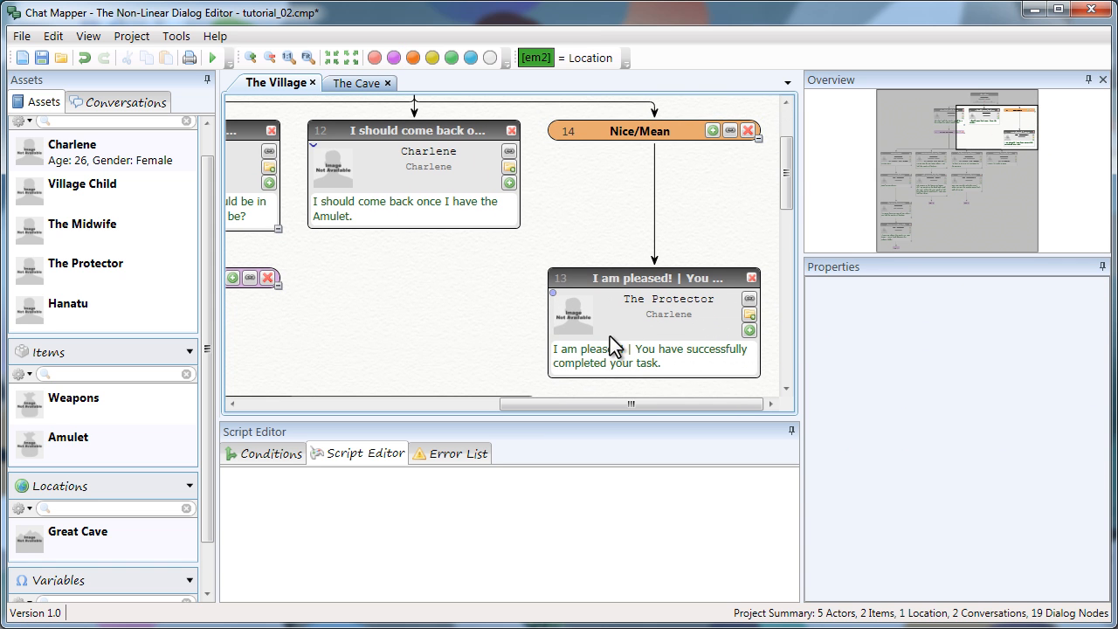
click(598, 257)
click(647, 340)
click(258, 456)
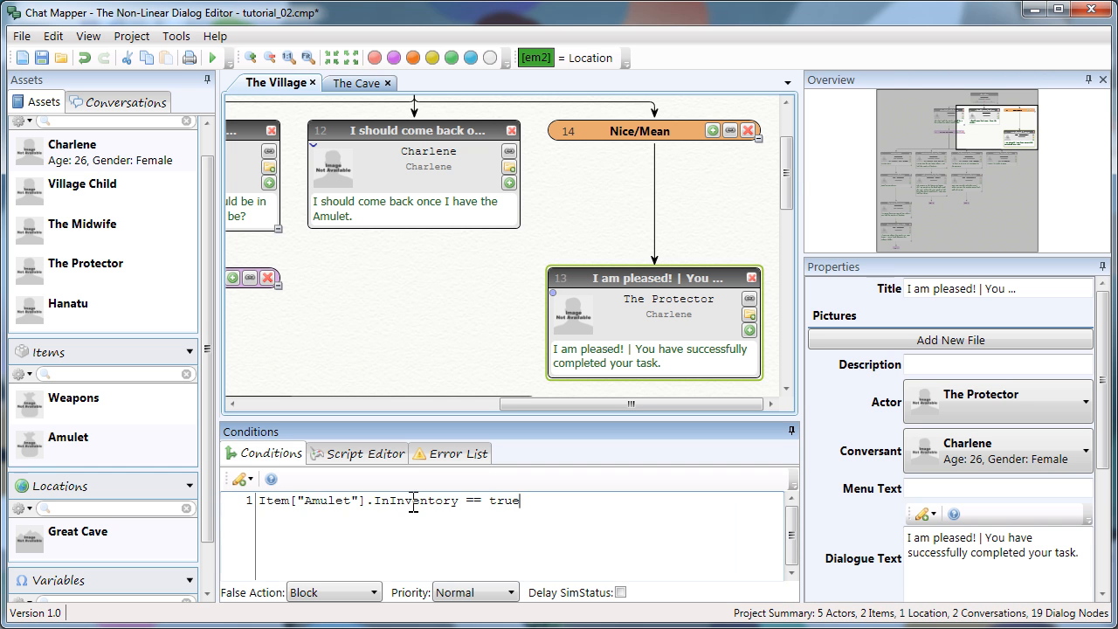
key(ctrl+a)
key(ctrl+c)
key(Delete)
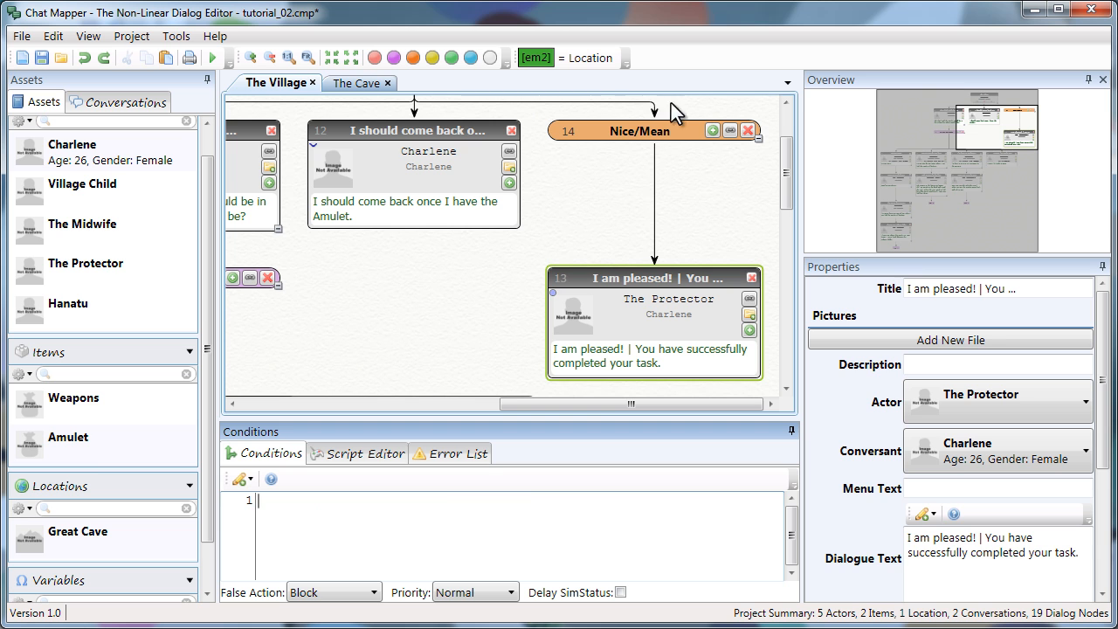
click(617, 131)
click(312, 509)
key(ctrl+v)
click(611, 385)
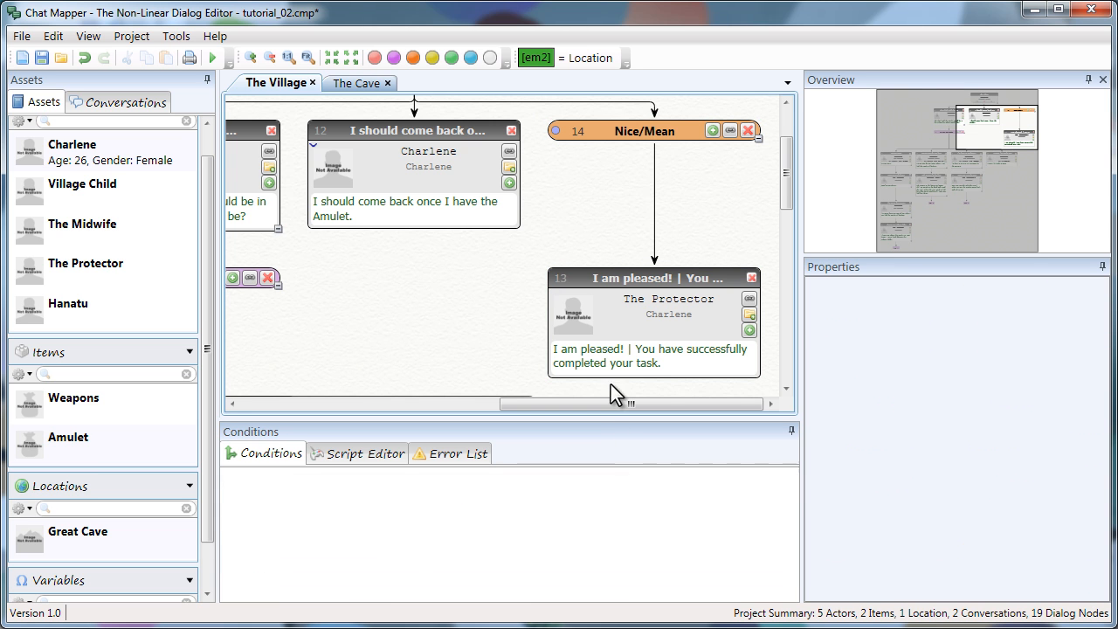
Step: Add a blank dialog entry under the Nice/Mean group with The Protector as actor and Charlene as conversant
click(714, 131)
click(559, 381)
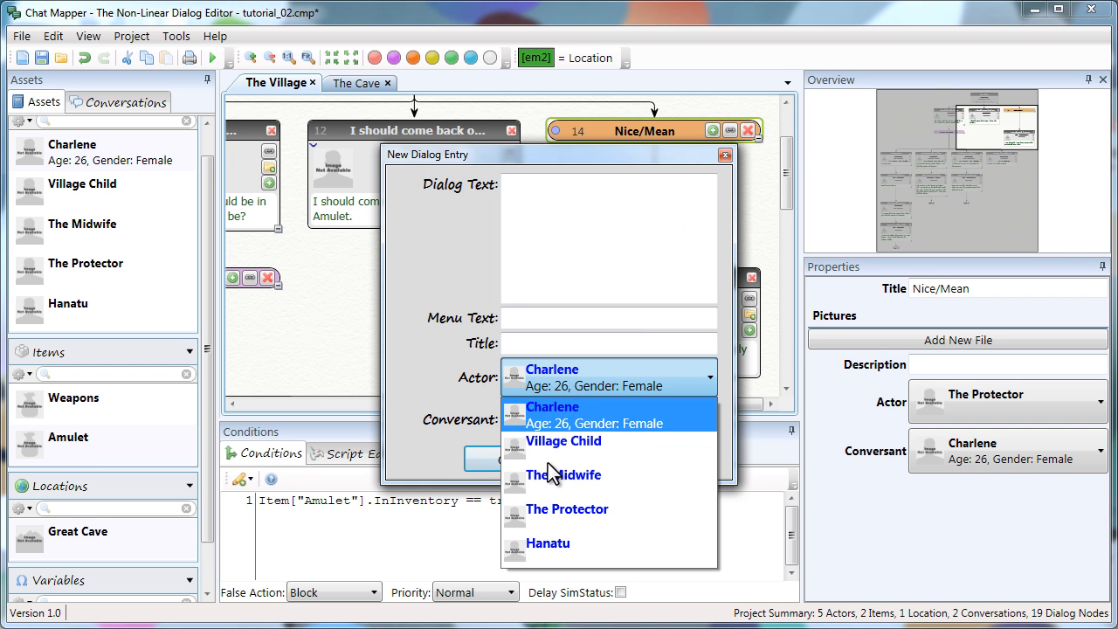
click(545, 511)
click(572, 423)
click(563, 454)
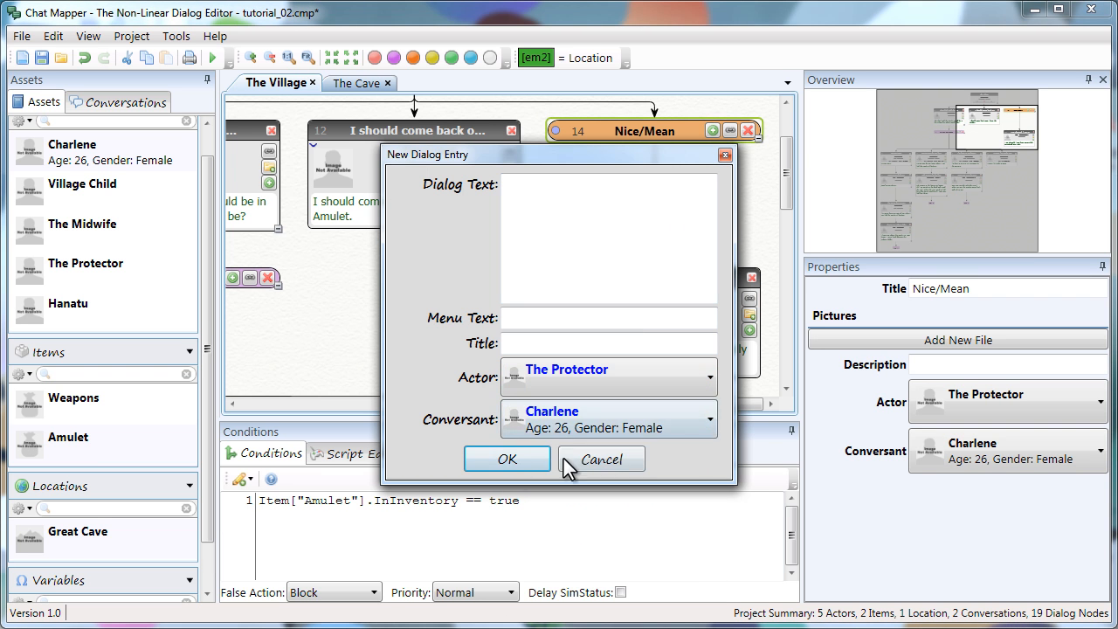
click(512, 463)
Step: Give the blank entry the dialogue "The energy of this Amulet is dark. | It appears that Hanatu has cursed the Amulet. | What have you done?!"
drag(604, 404, 654, 326)
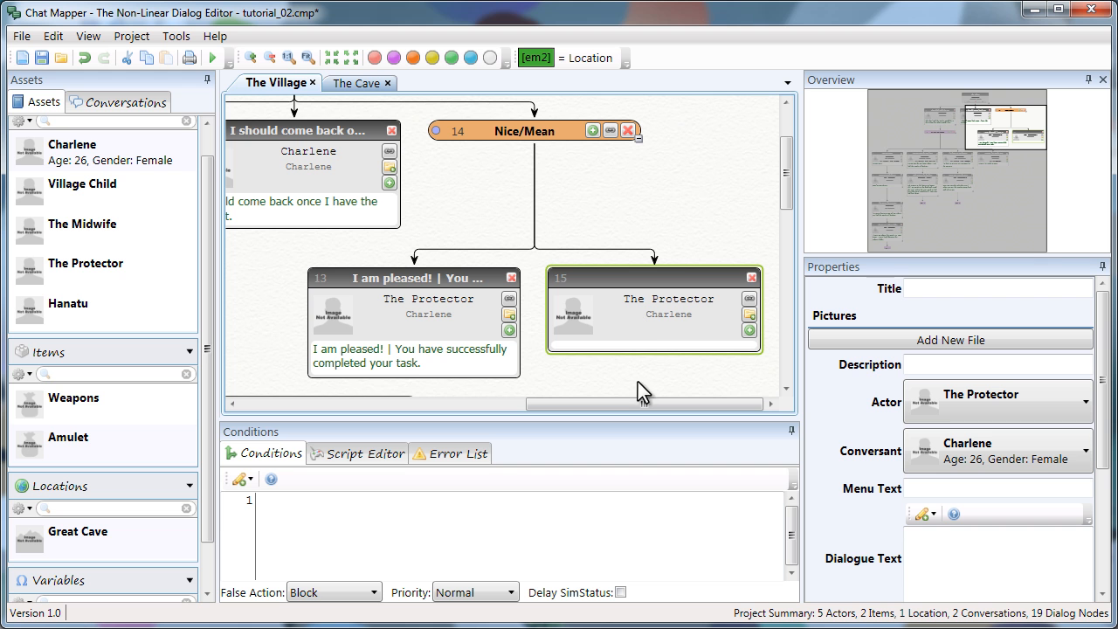
click(397, 523)
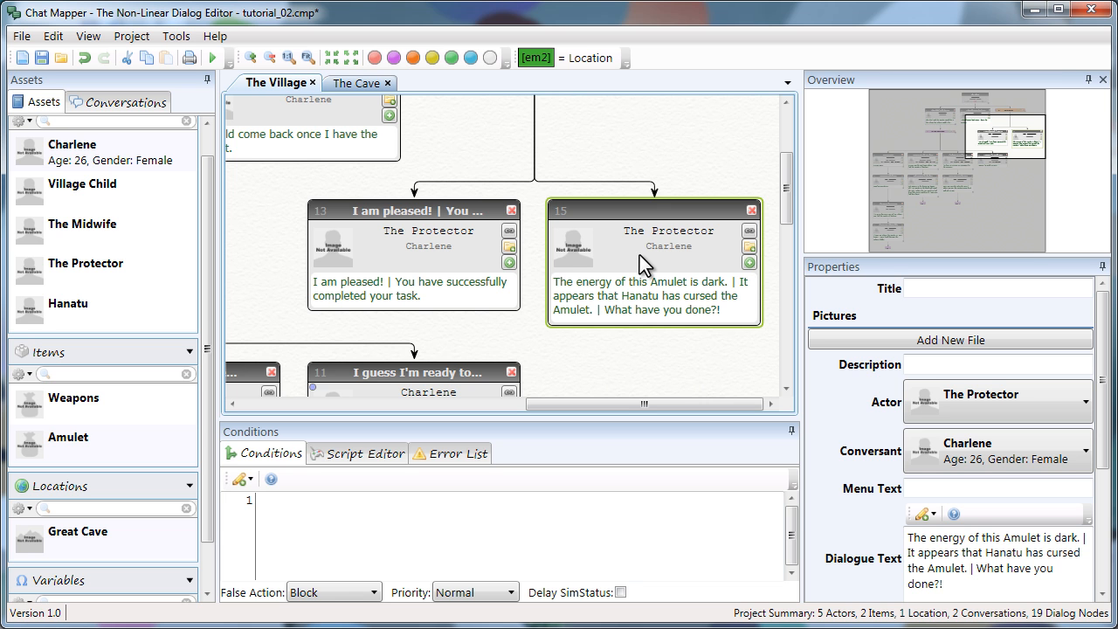
Step: Add a relationship condition to the "I am pleased! ..." entry with Actor["Hanatu"] and Actor["Charlene"] as its two actors
mouse_move(791, 202)
mouse_down()
mouse_move(785, 180)
mouse_move(795, 210)
mouse_up()
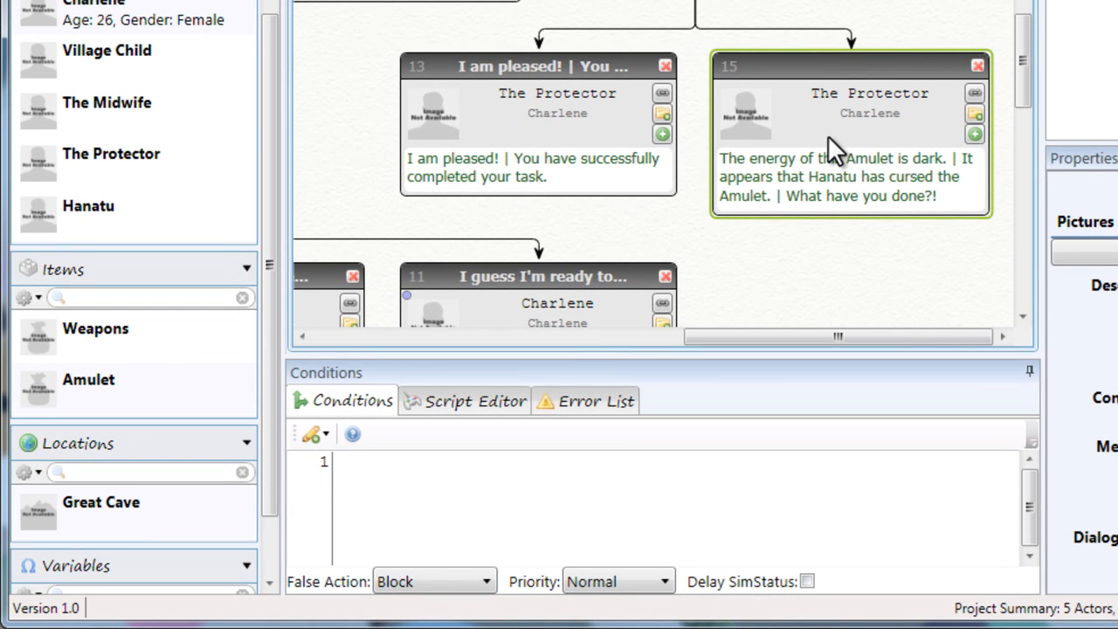
click(532, 94)
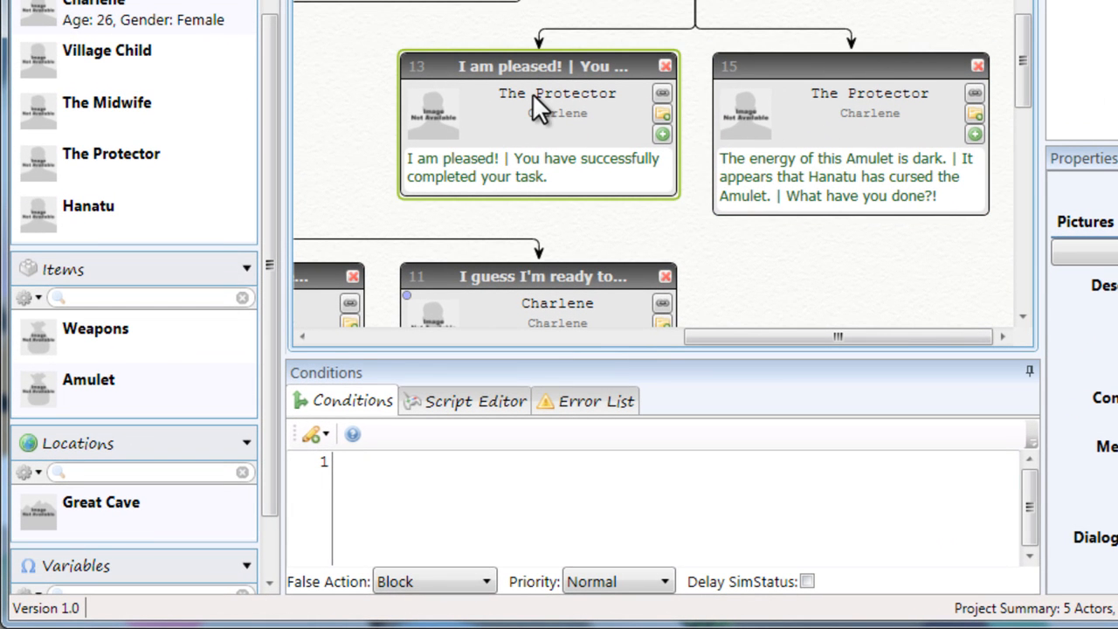
click(310, 435)
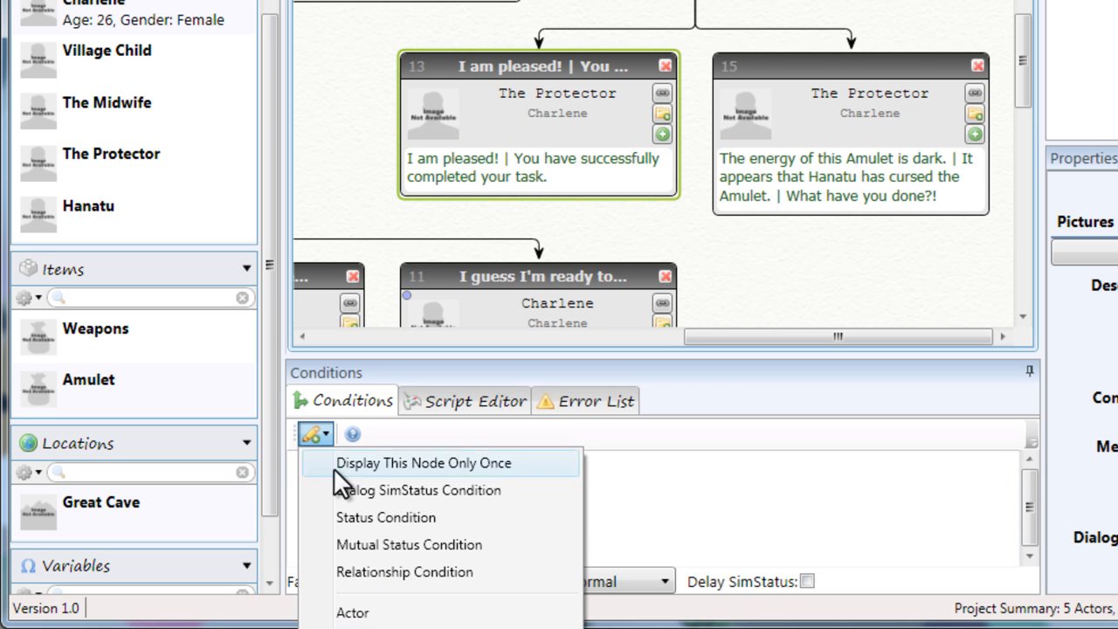
click(380, 573)
double_click(525, 462)
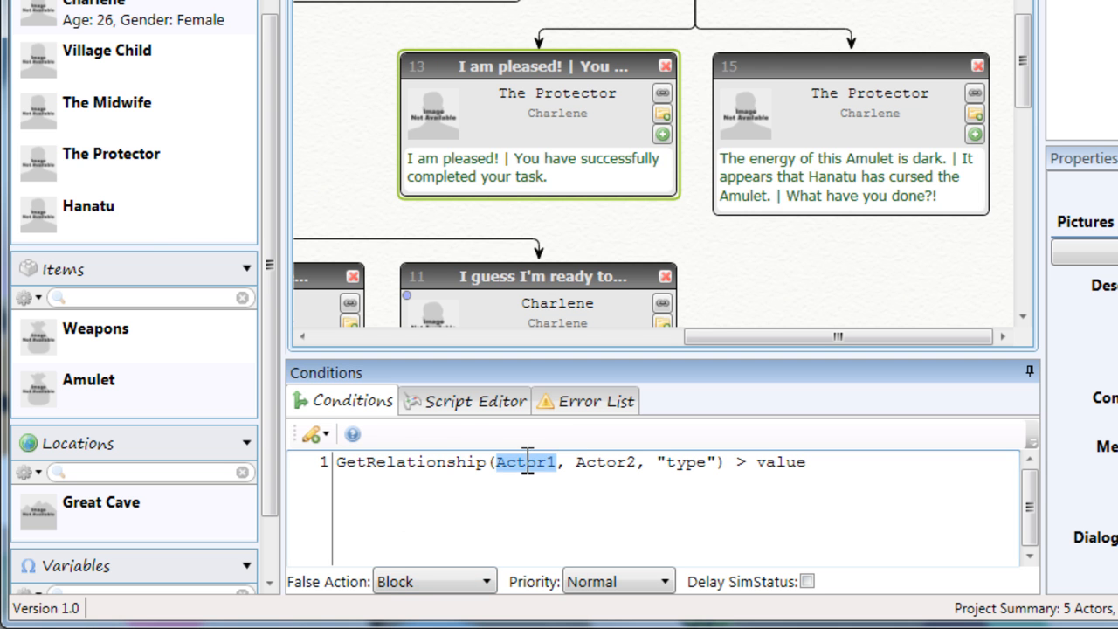
drag(39, 202, 517, 496)
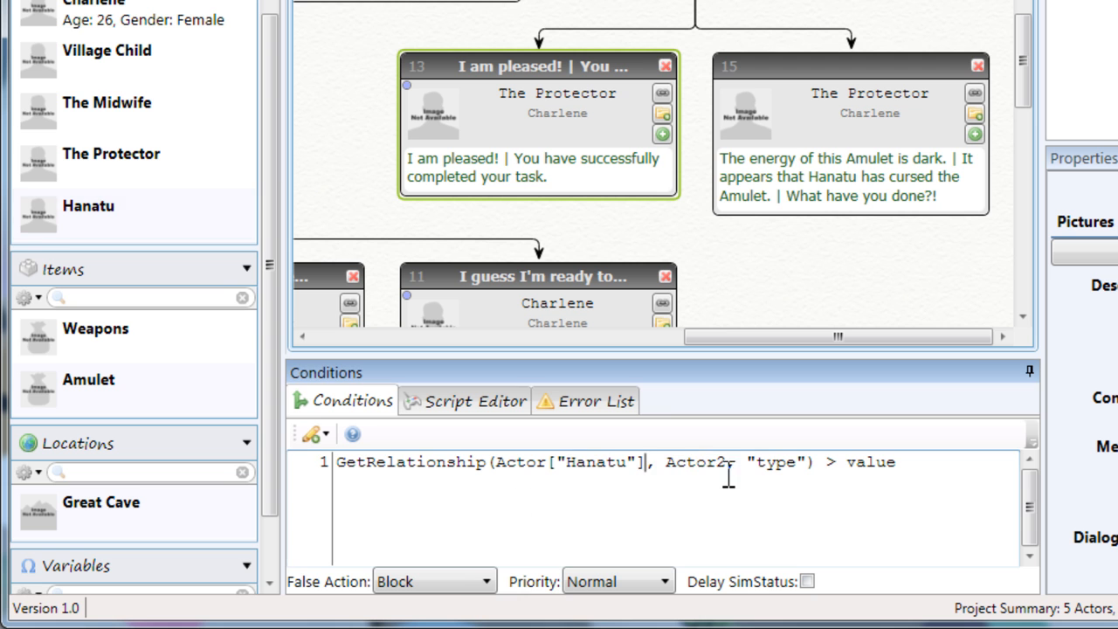
double_click(699, 463)
drag(93, 10, 606, 470)
Step: Set the relationship type to "friendly" and the comparison to >= 0 in the "I am pleased! ..." entry's condition
double_click(878, 462)
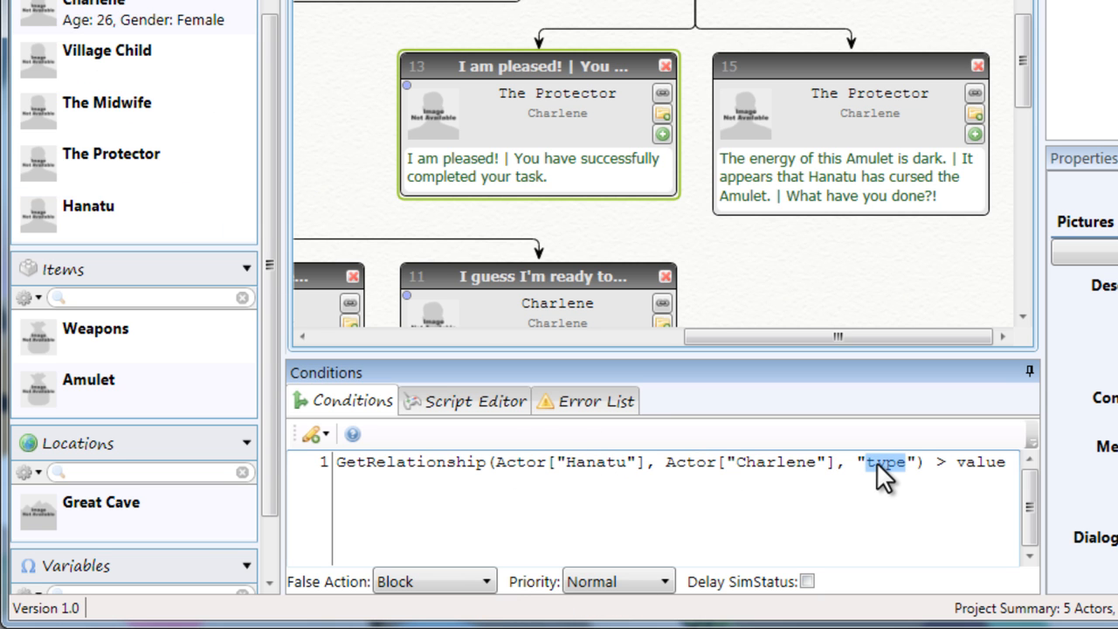
text(friendly)
drag(912, 552, 958, 558)
click(959, 461)
text(=)
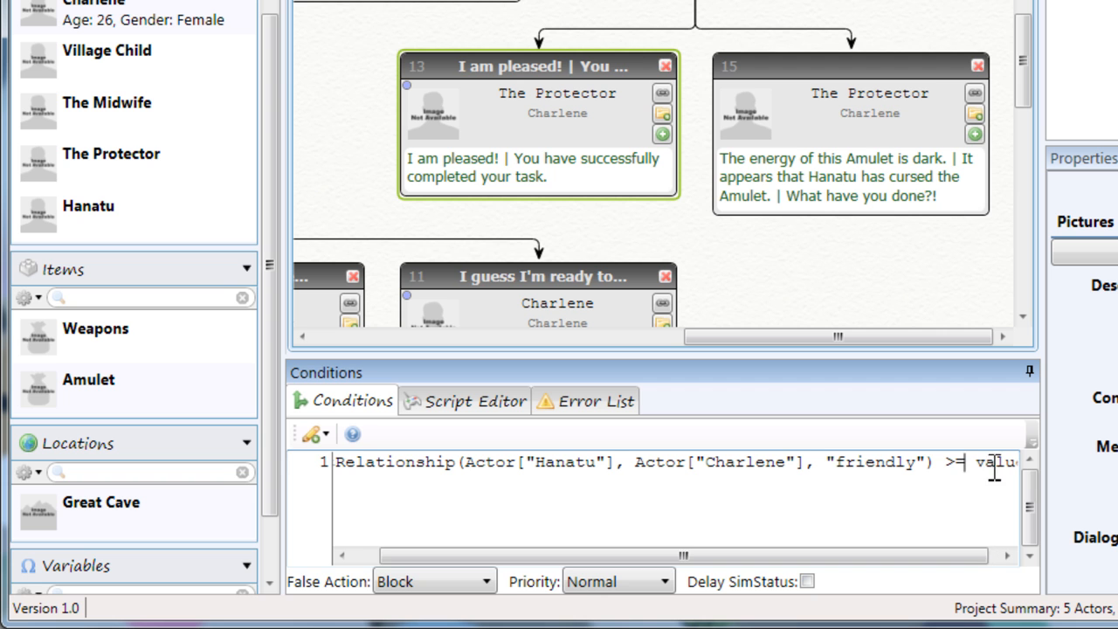
double_click(993, 465)
text(0)
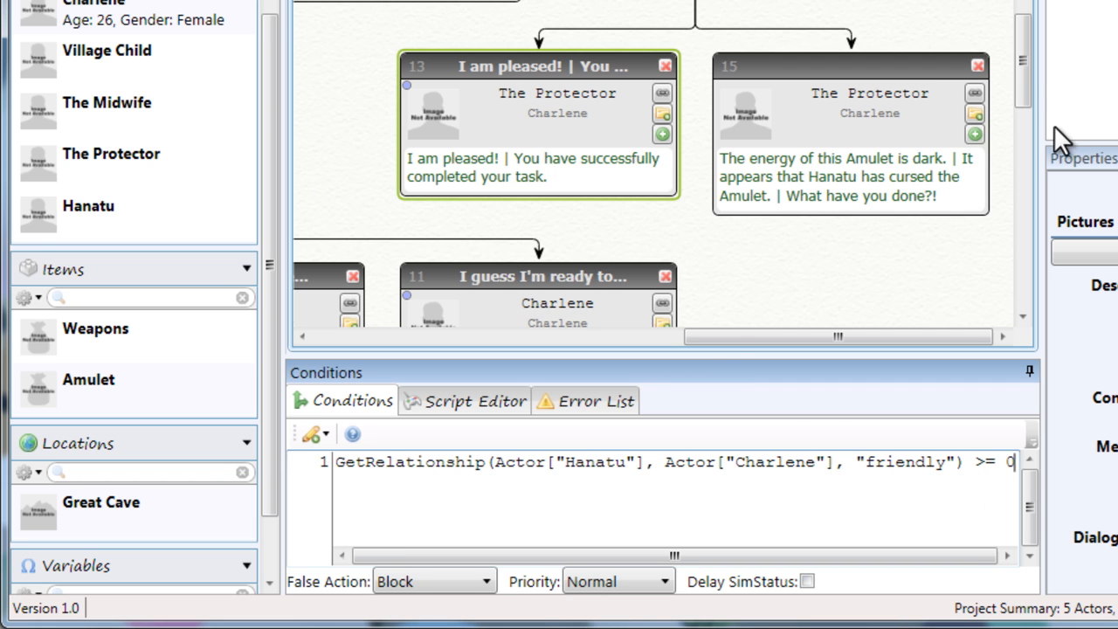
Step: Copy the GetRelationship condition from the "I am pleased! ..." entry to the "The energy of this Amulet is dark" entry
mouse_move(1023, 74)
mouse_down()
mouse_move(1022, 56)
mouse_move(1034, 65)
mouse_up()
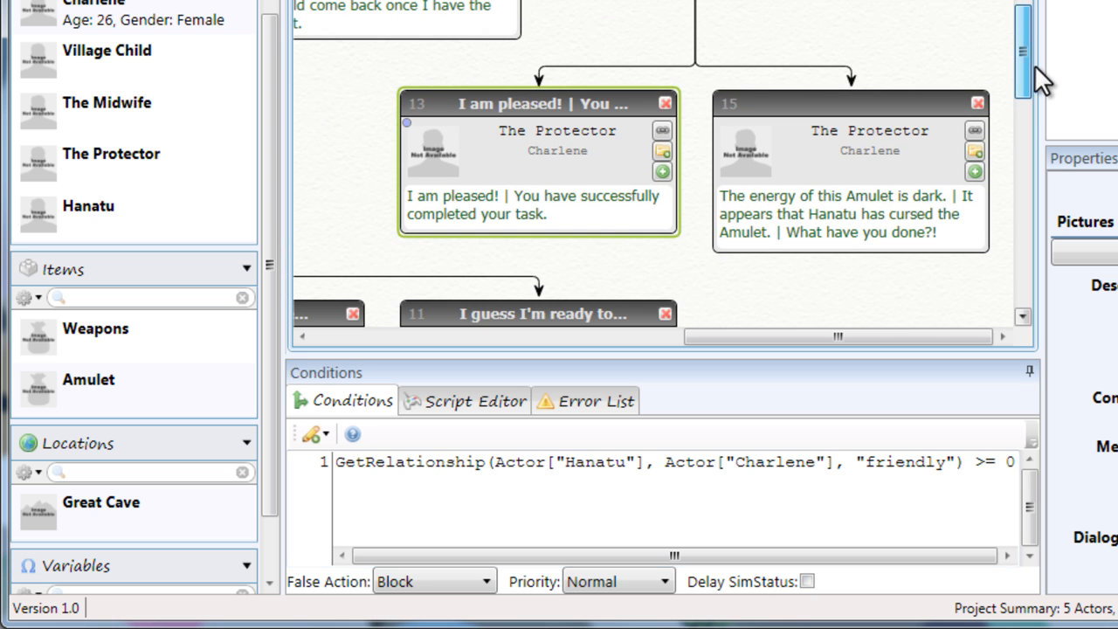
click(768, 175)
click(515, 166)
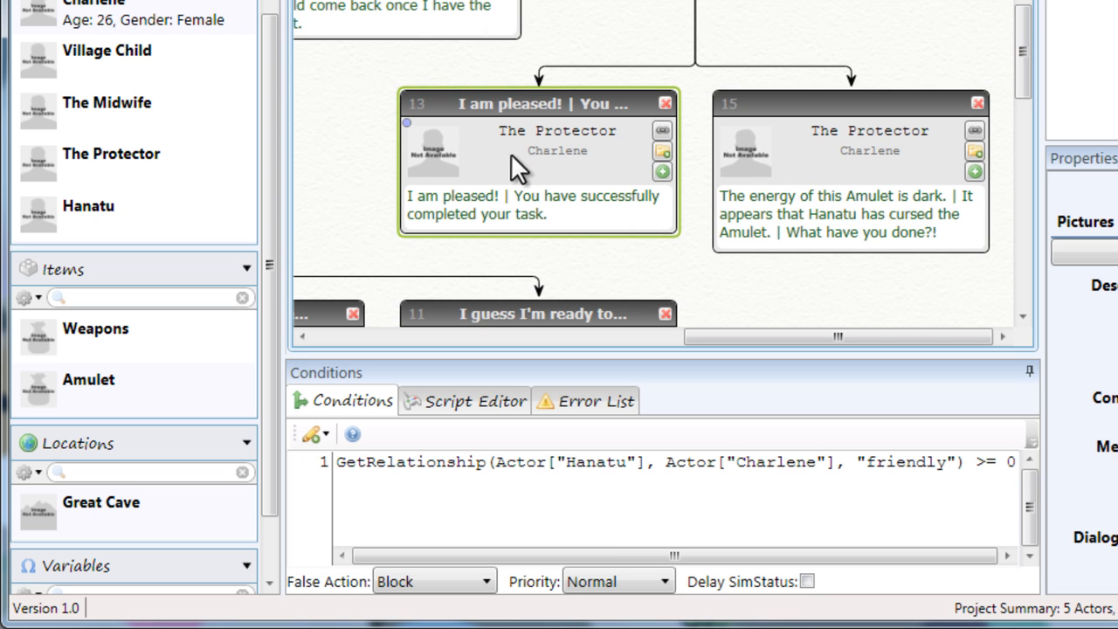
click(608, 540)
key(ctrl+a)
key(ctrl+c)
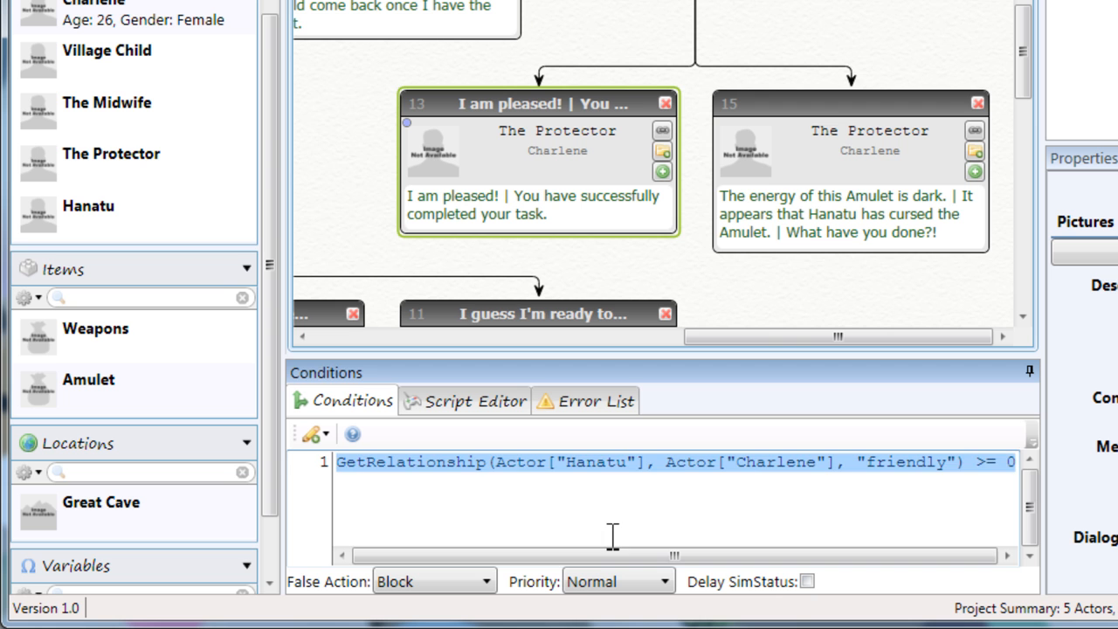
click(799, 170)
key(ctrl+v)
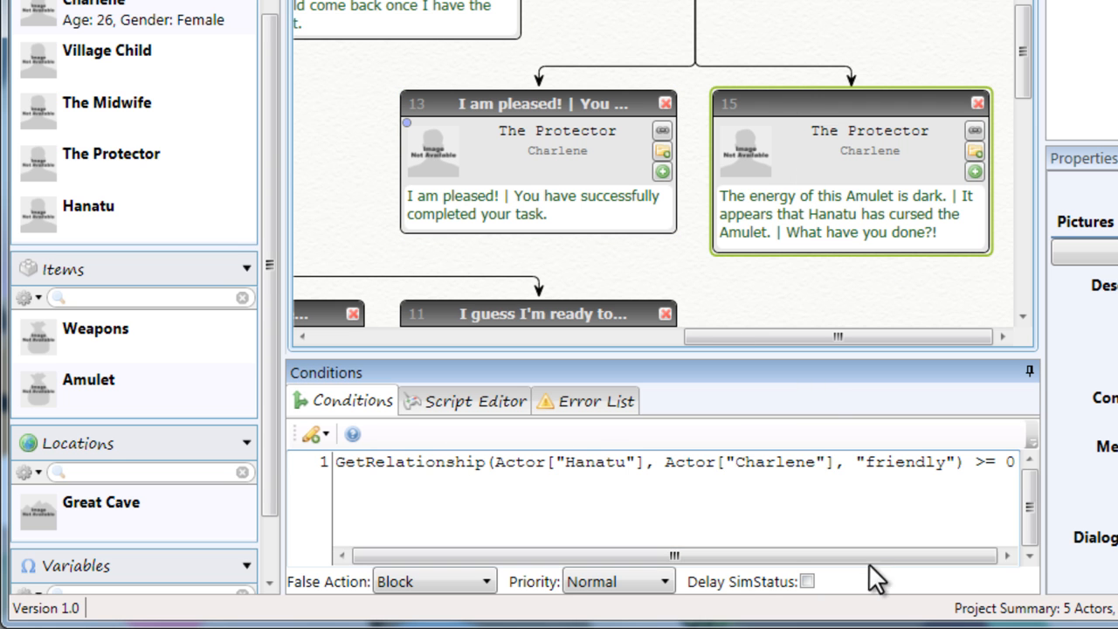
Step: Change the comparison operator to < in the condition of the "The energy of this Amulet is dark" entry
click(996, 461)
key(BackSpace)
key(BackSpace)
text(<)
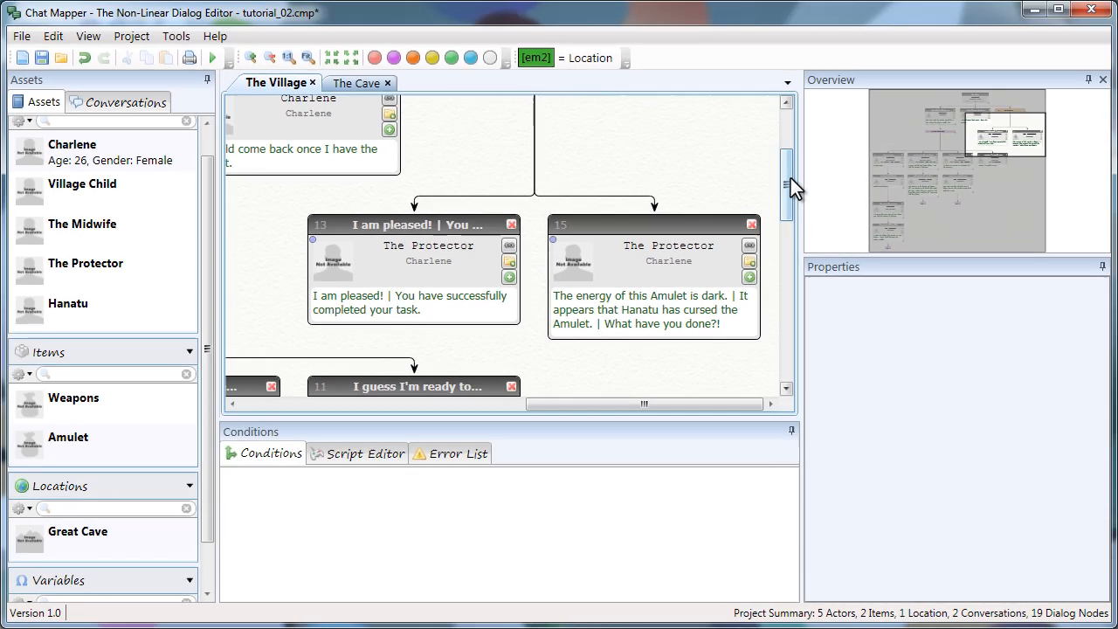
Step: Simulate The Village conversation, asking the Village Child and the Protector before choosing to leave
drag(791, 178, 789, 156)
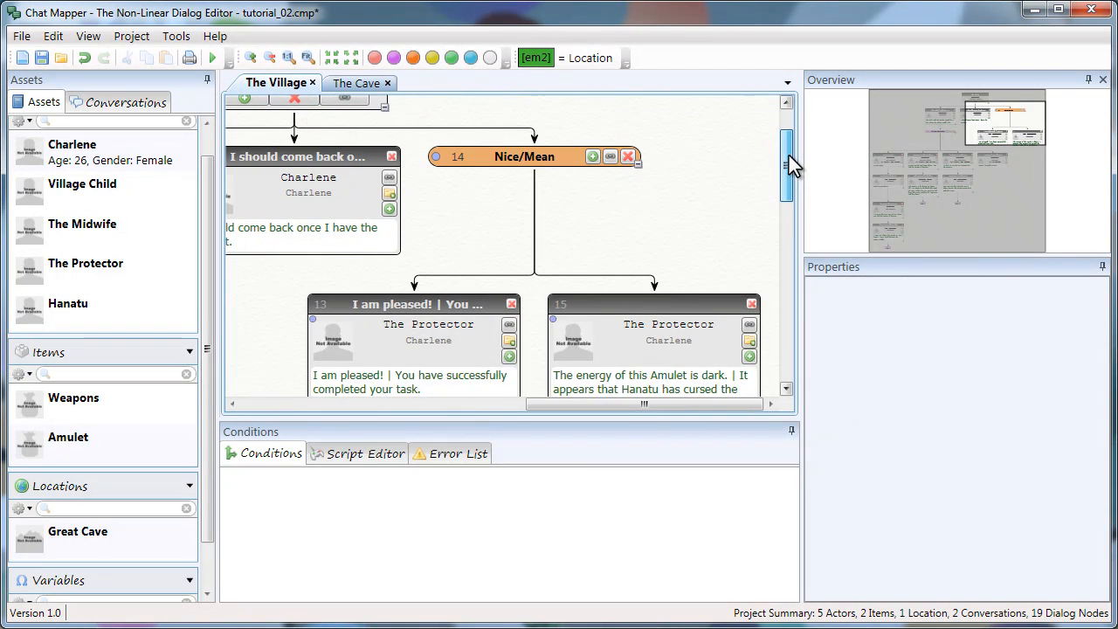
click(212, 58)
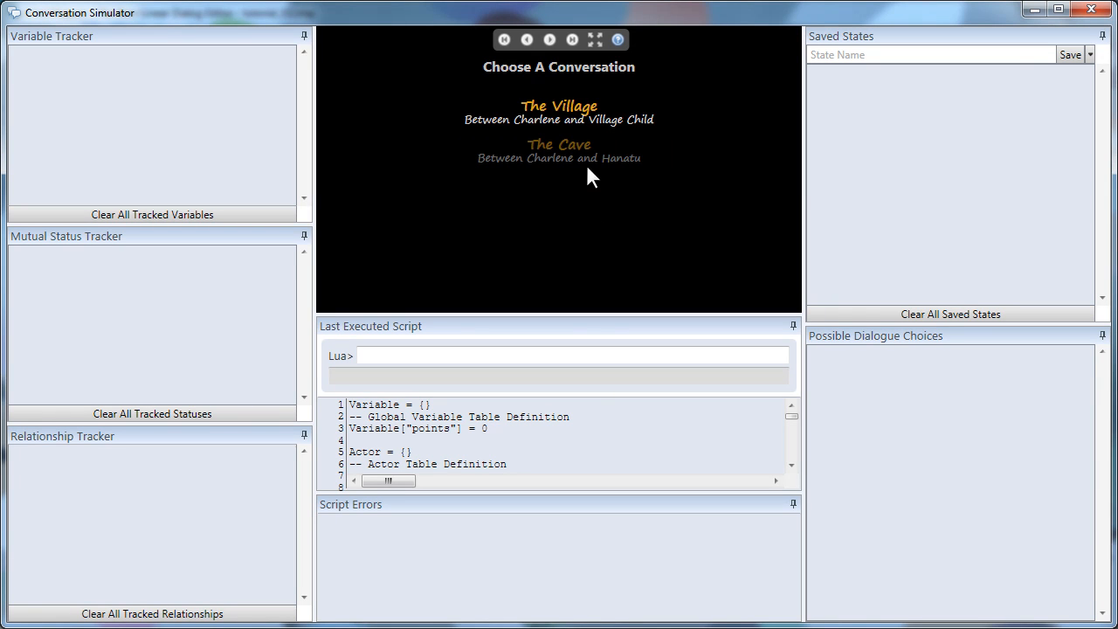
click(580, 107)
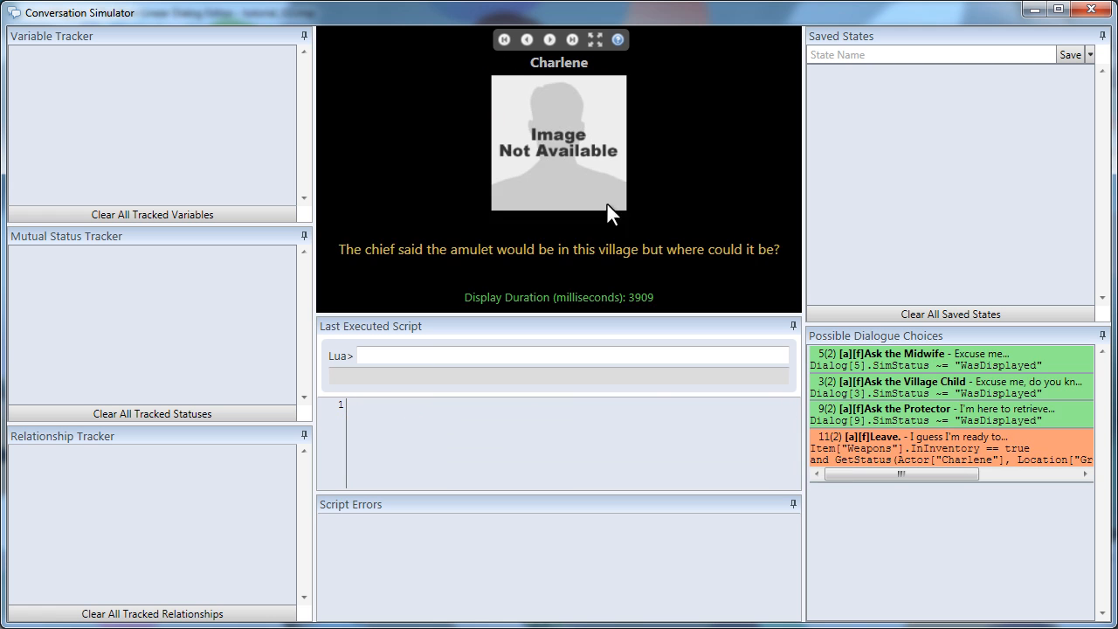
click(574, 264)
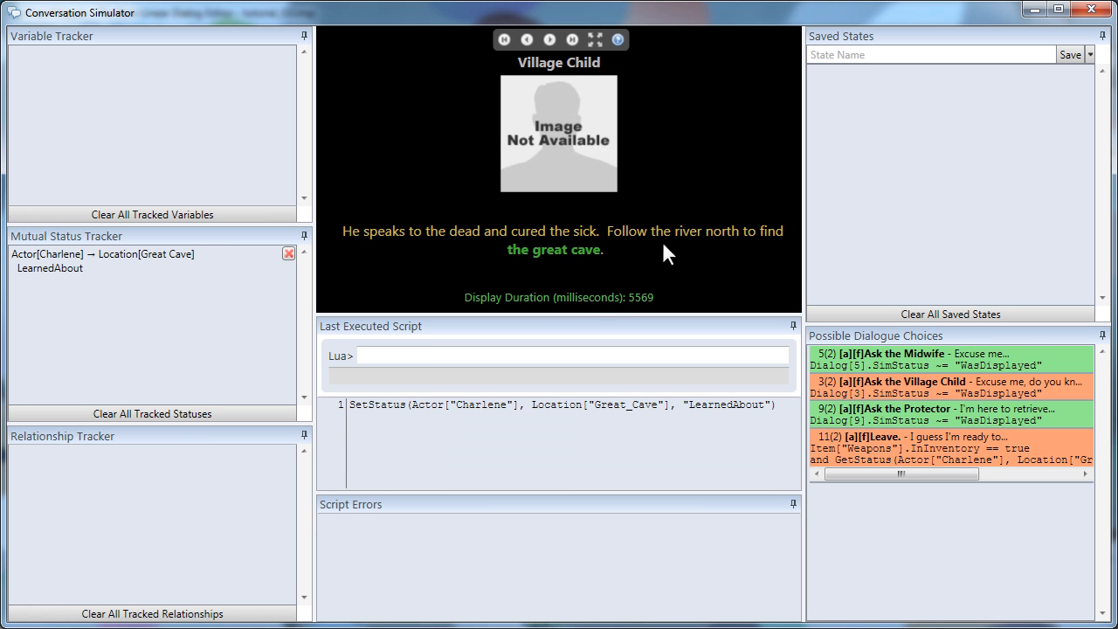
click(582, 303)
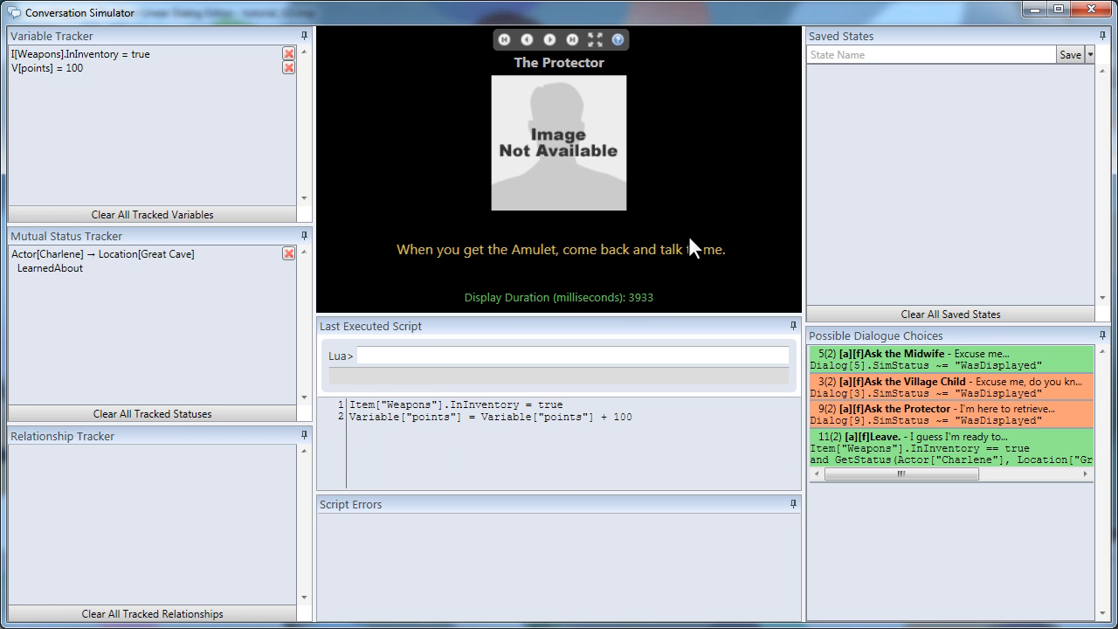
click(548, 297)
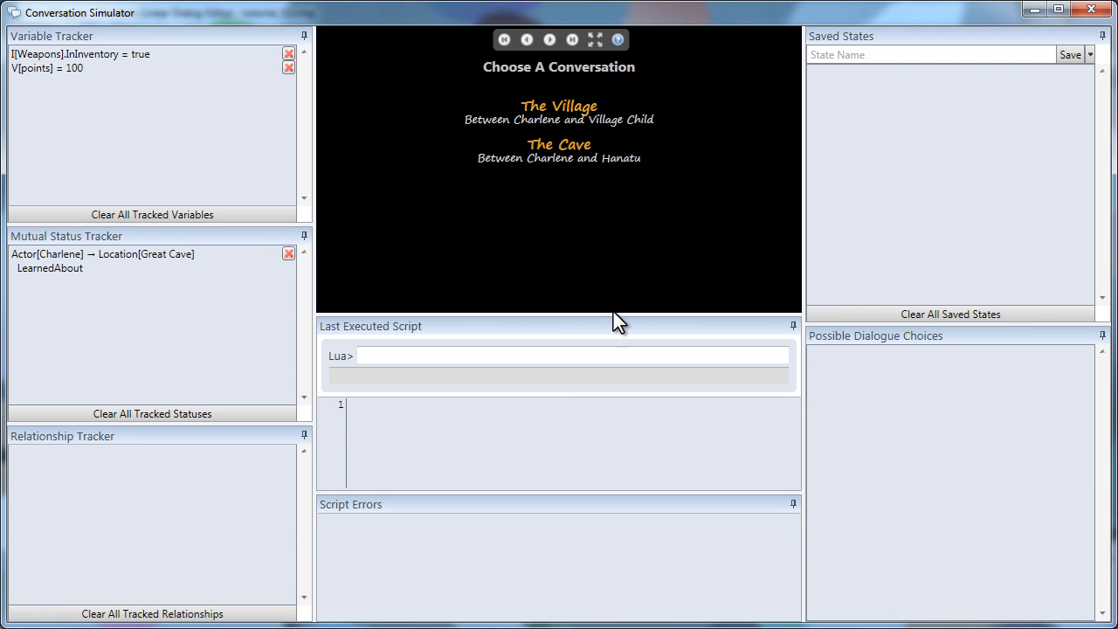
Step: Play The Cave in the simulator with the Be Mean choice and return to The Village to check the Protector's response
click(571, 160)
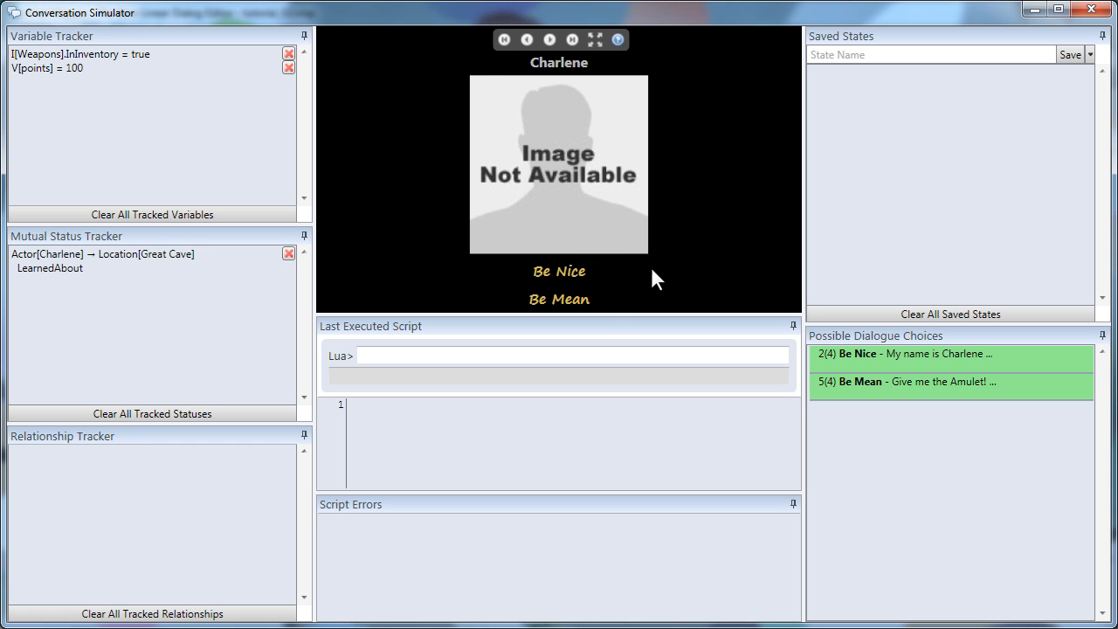
click(567, 299)
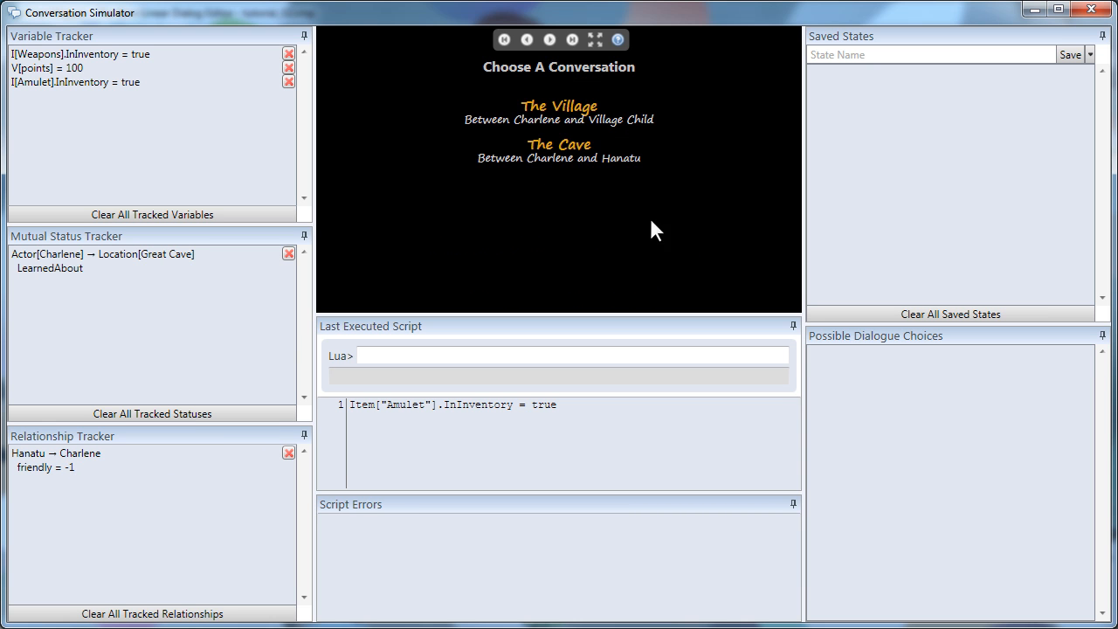
click(568, 105)
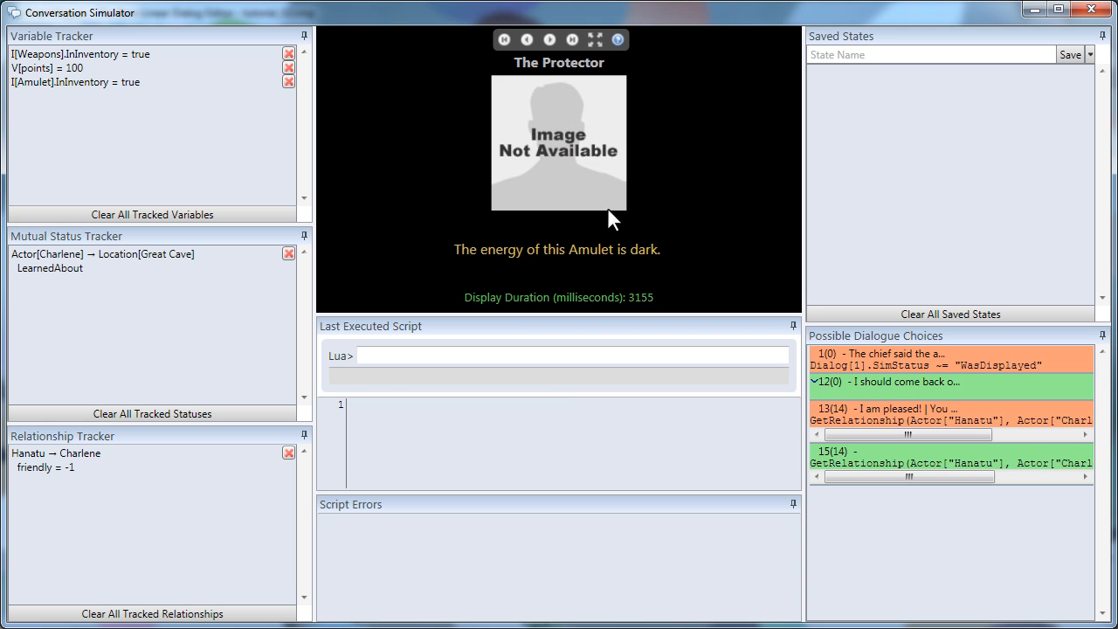